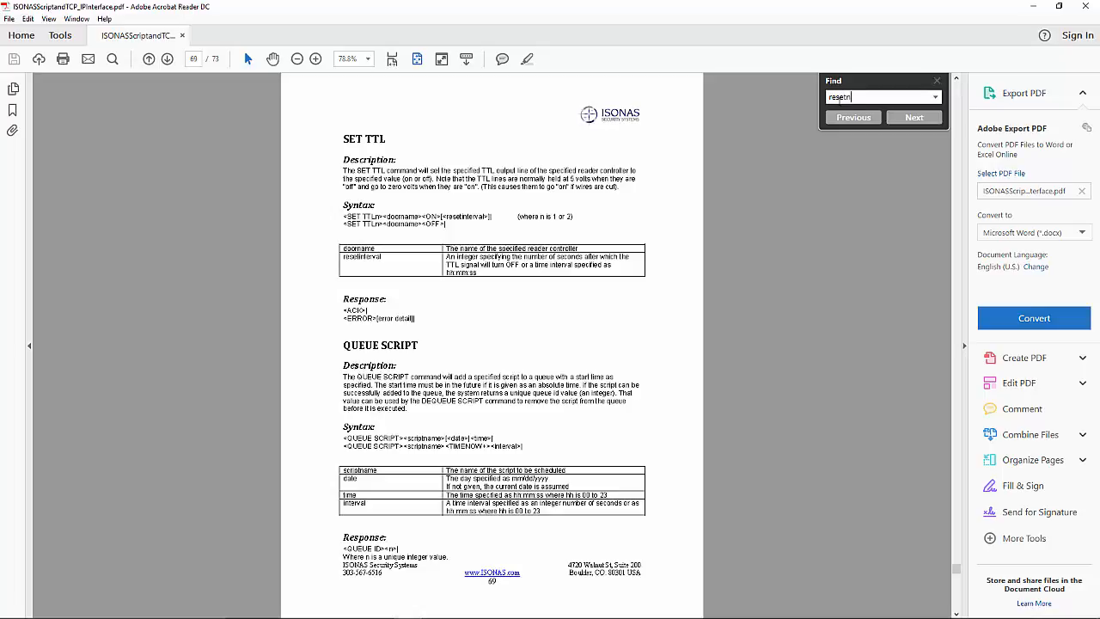
Search the PDF for "resetnormal" and go to the RESETNORMAL command section from its table of contents entry
type("mal")
key("Return")
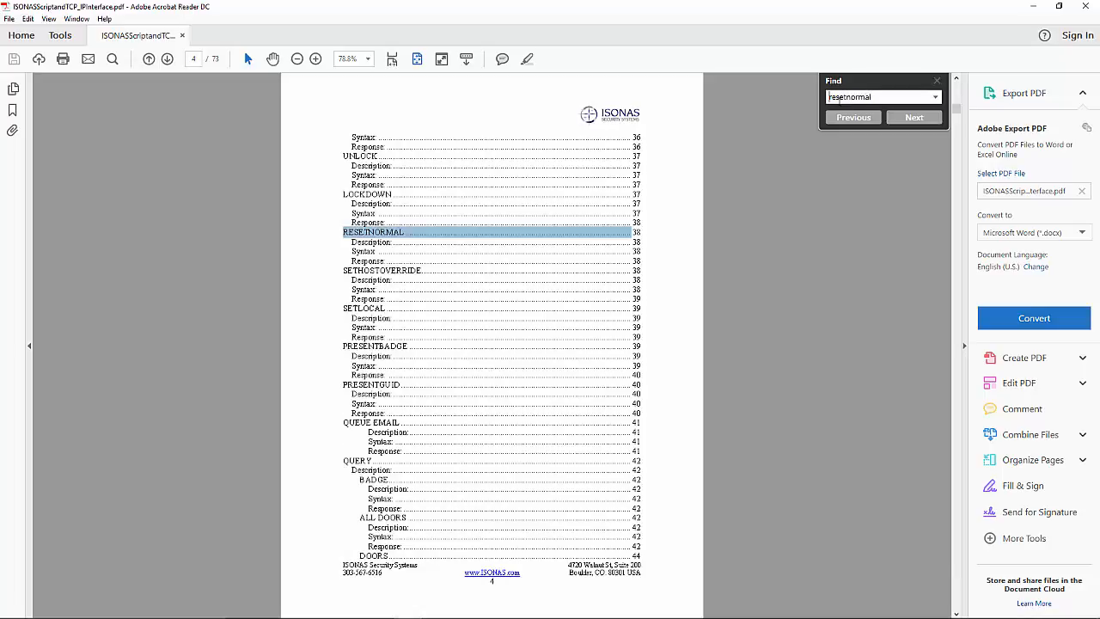
left_click(409, 231)
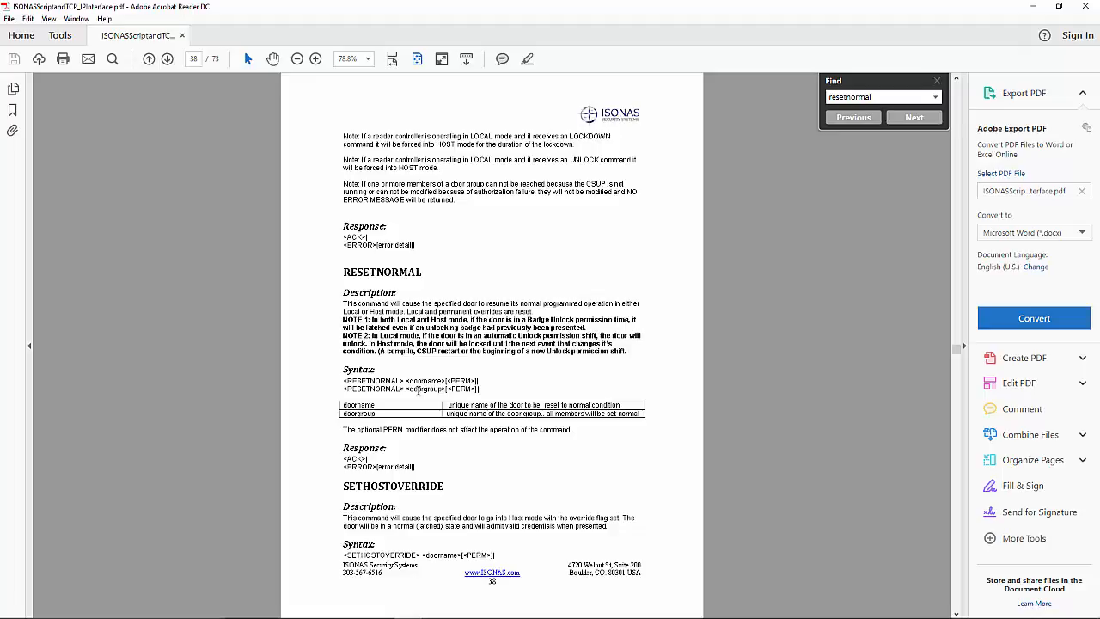
Switch from the PDF to DBAdmin and open the script configuration
left_click(1033, 7)
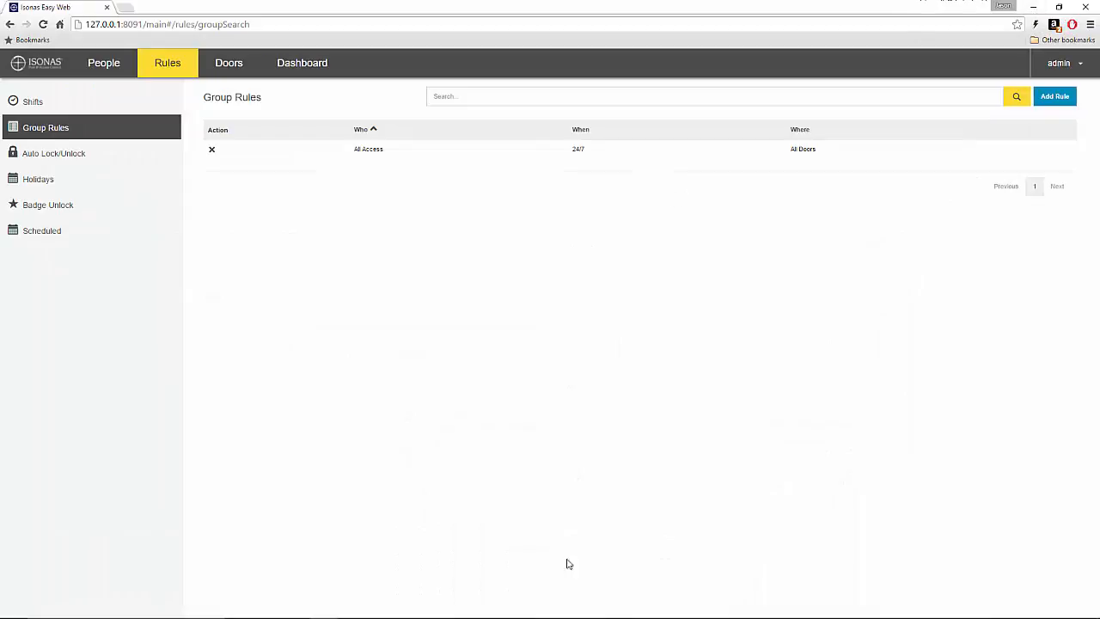
mouse_move(507, 617)
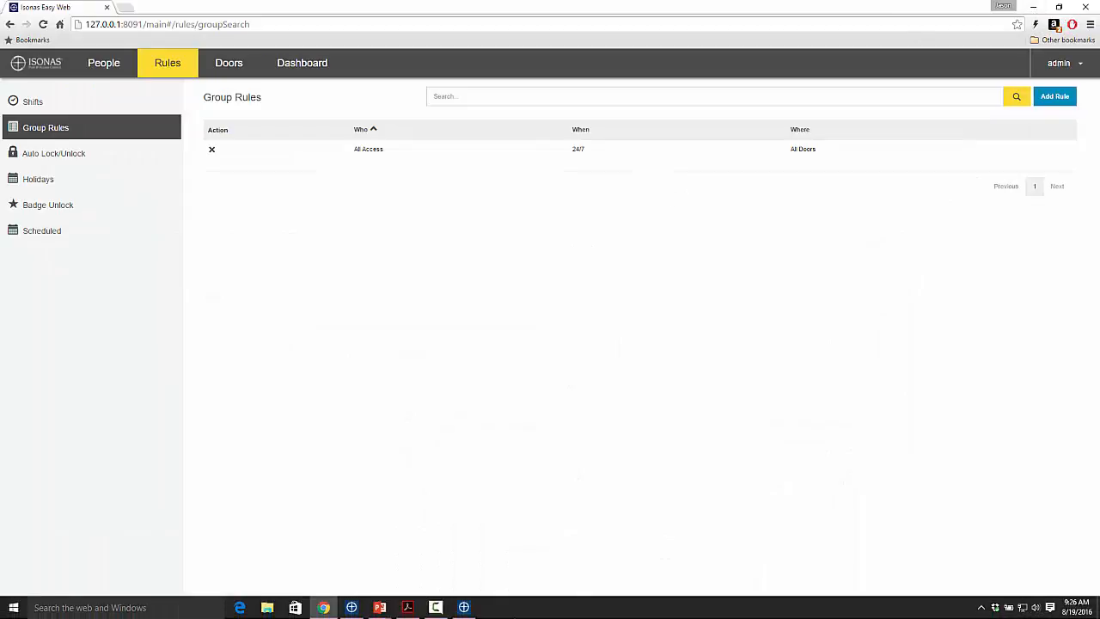
left_click(354, 610)
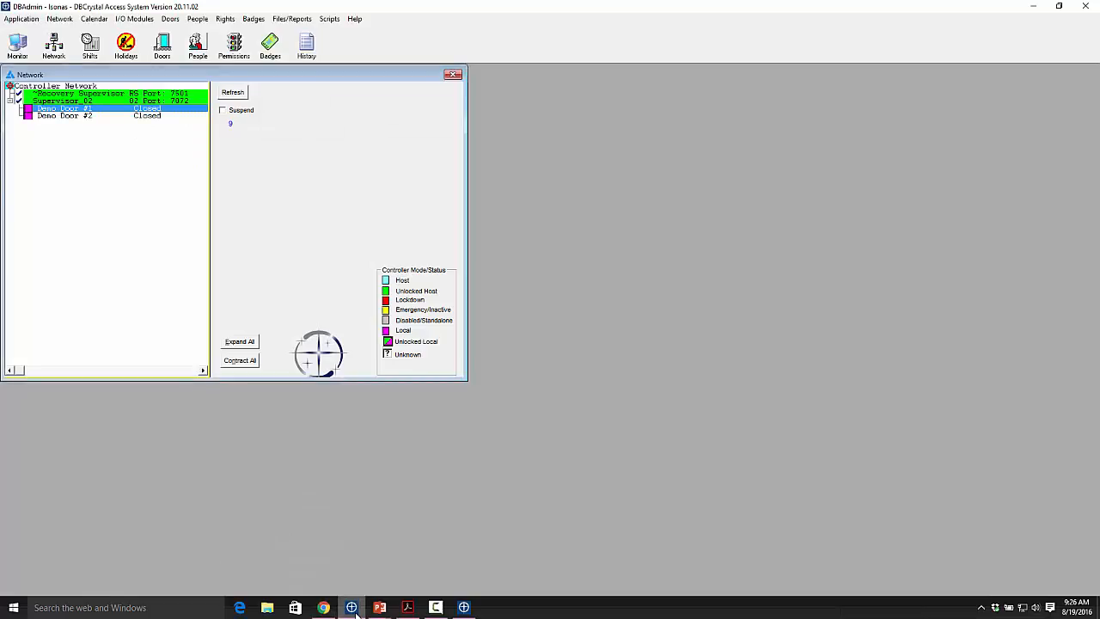
left_click(330, 19)
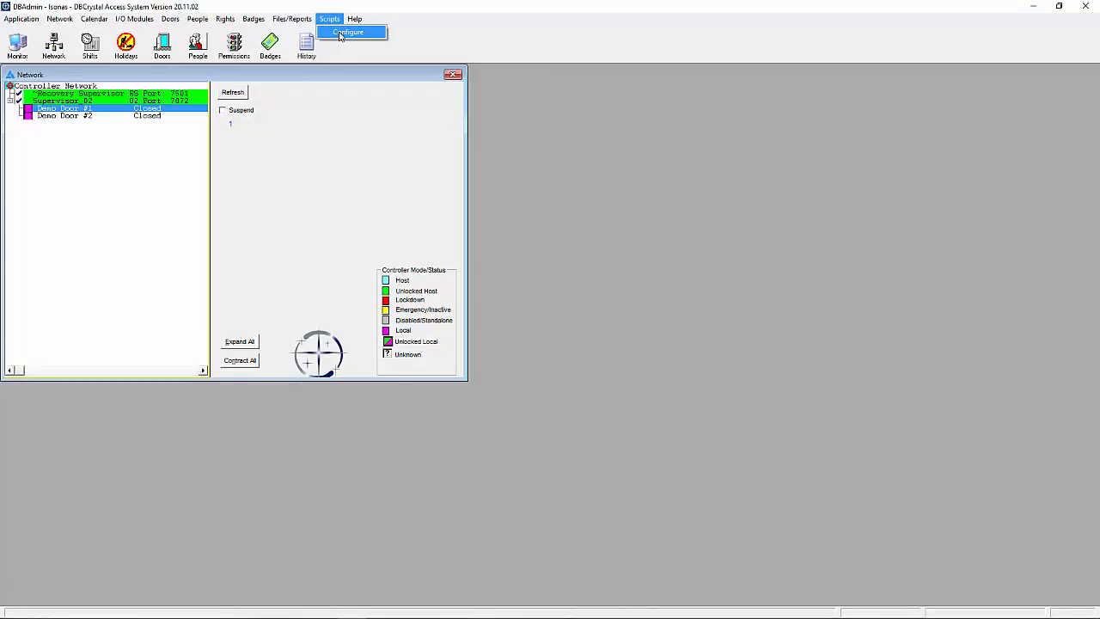
left_click(343, 32)
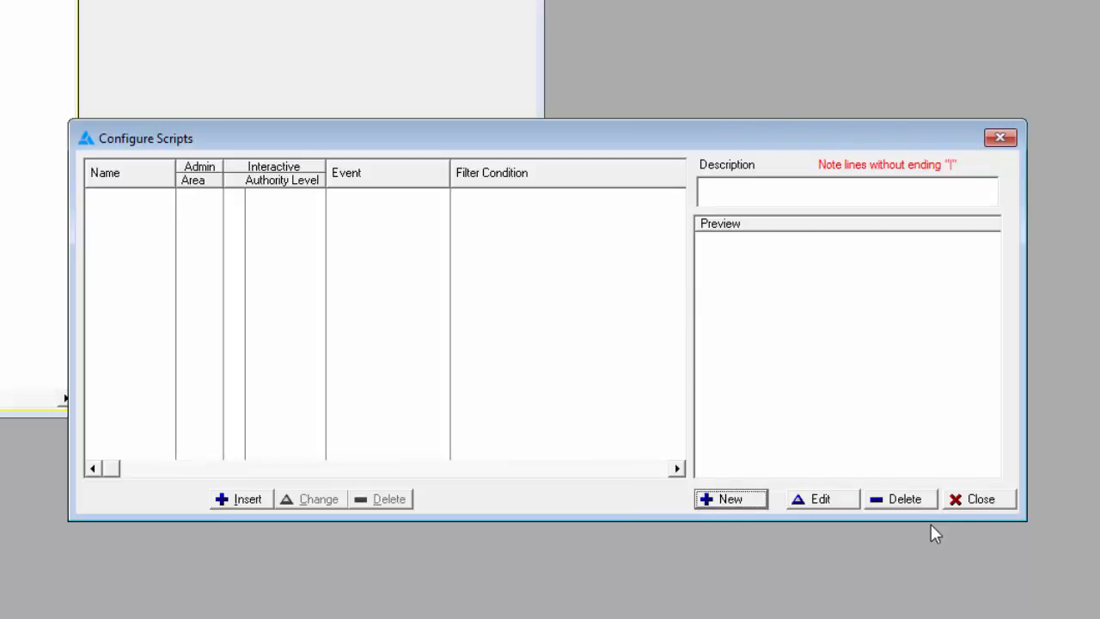
Add a script record named AUX Lockdown with the Reject event and interactive use set to No
left_click(241, 499)
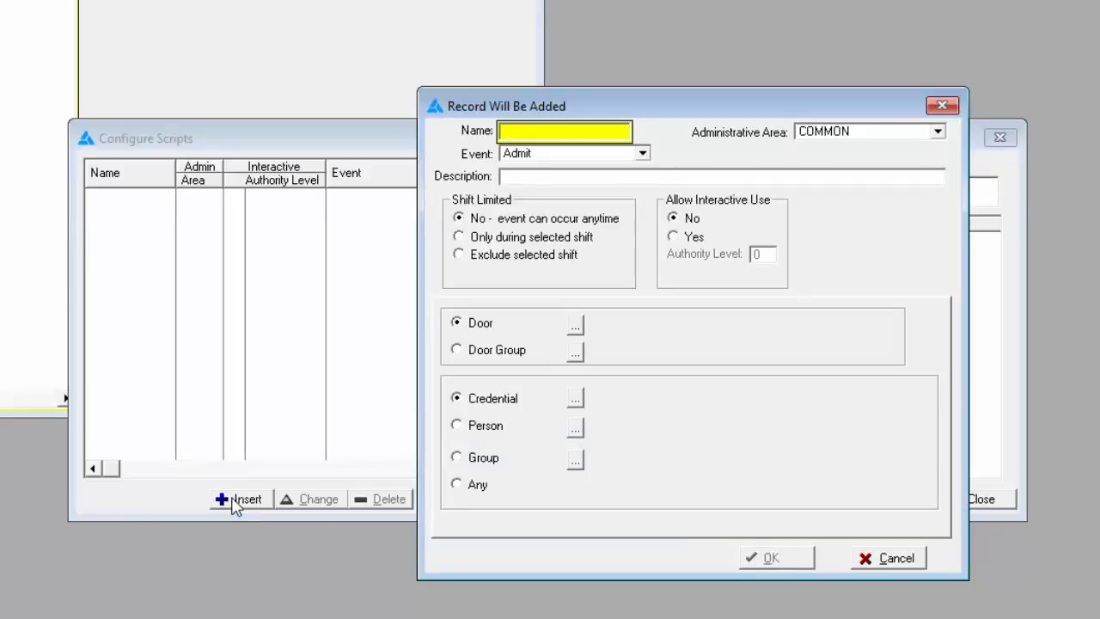
type("AUX Lockdown")
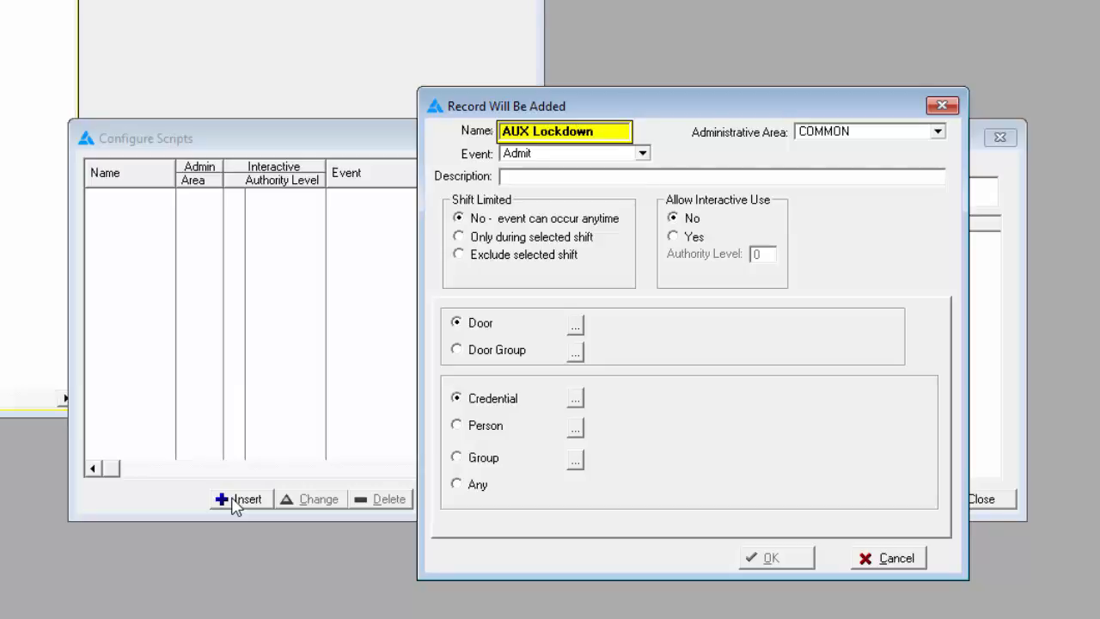
left_click(642, 153)
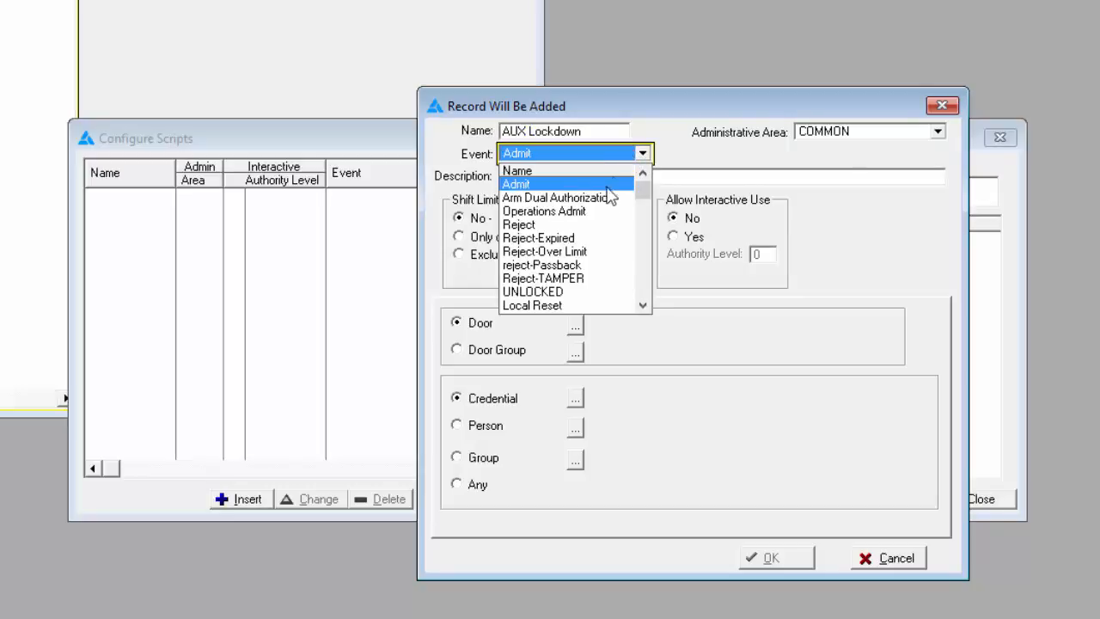
left_click(534, 227)
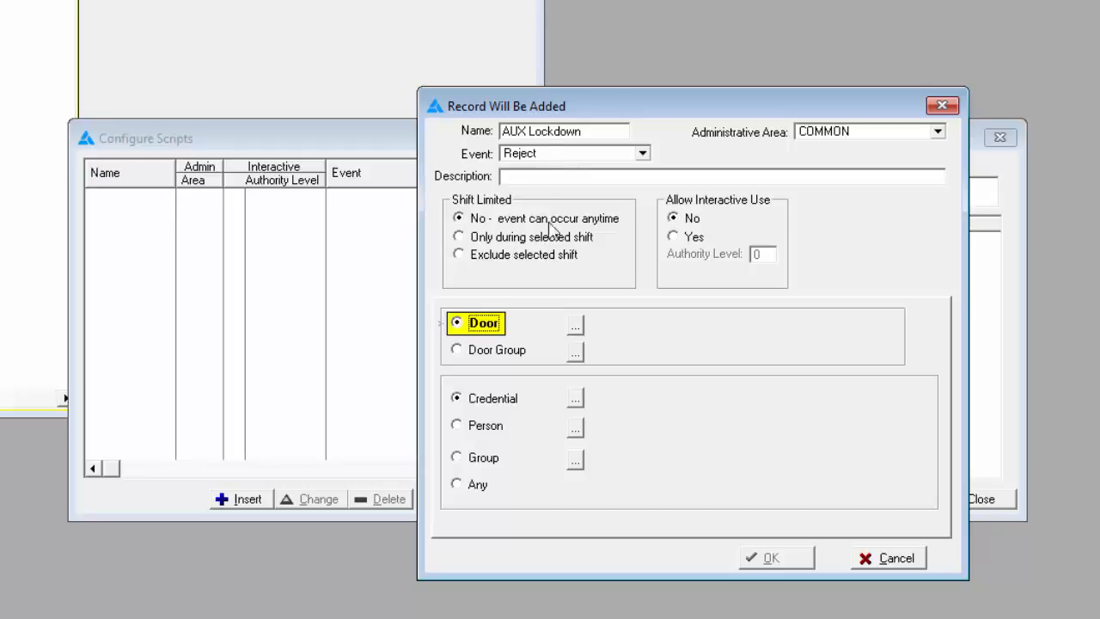
left_click(687, 238)
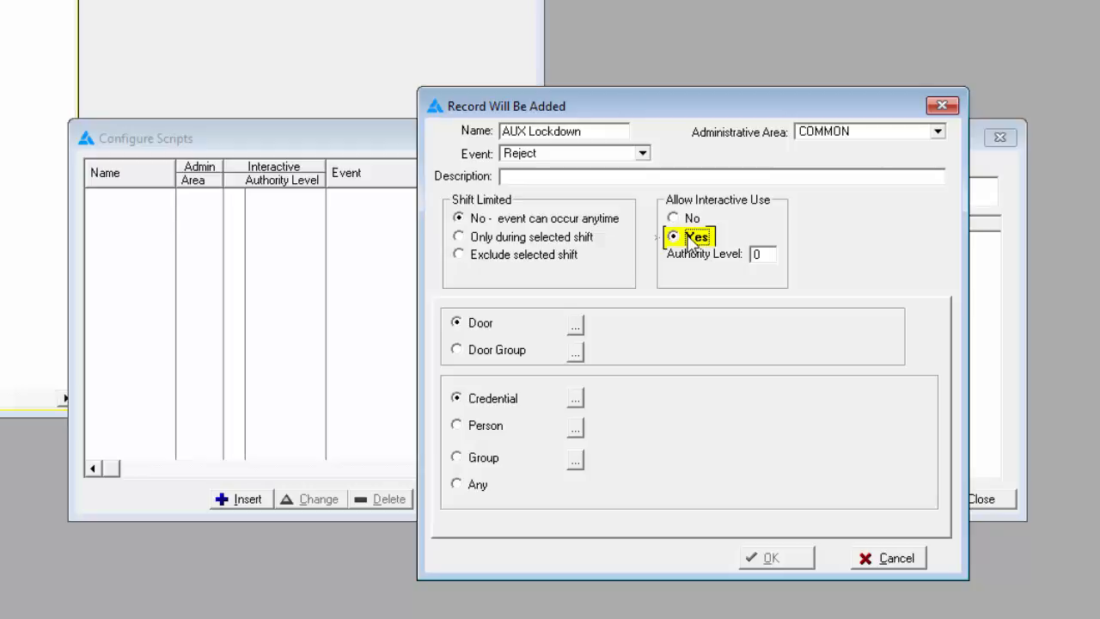
left_click(694, 219)
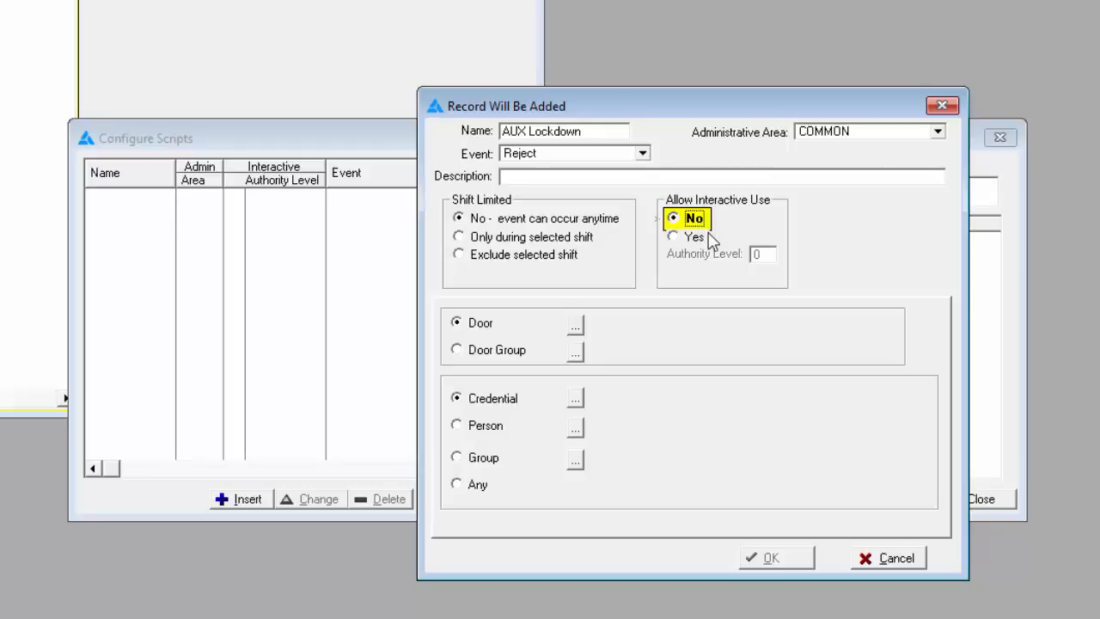
key("Tab")
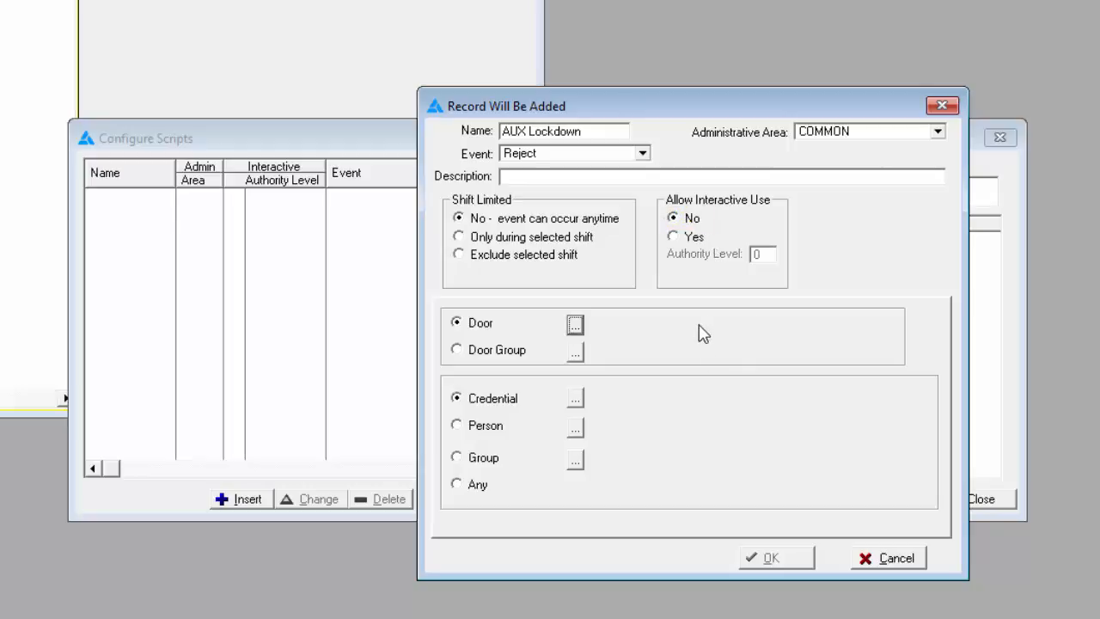
Assign Demo Door #2 as the door for the AUX Lockdown script record
left_click(577, 325)
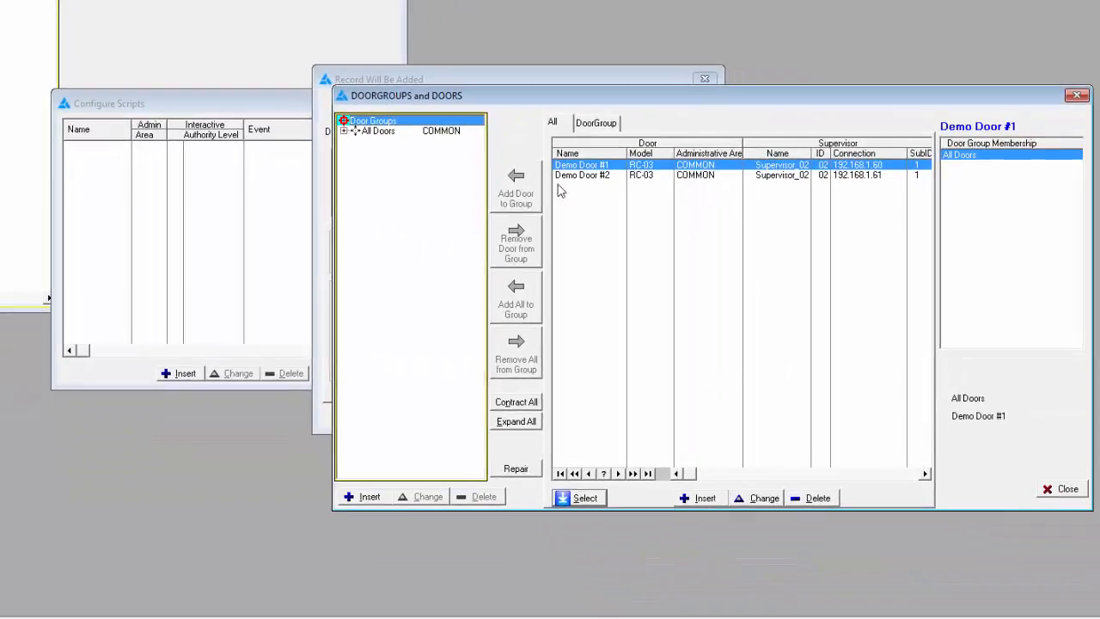
left_click(584, 176)
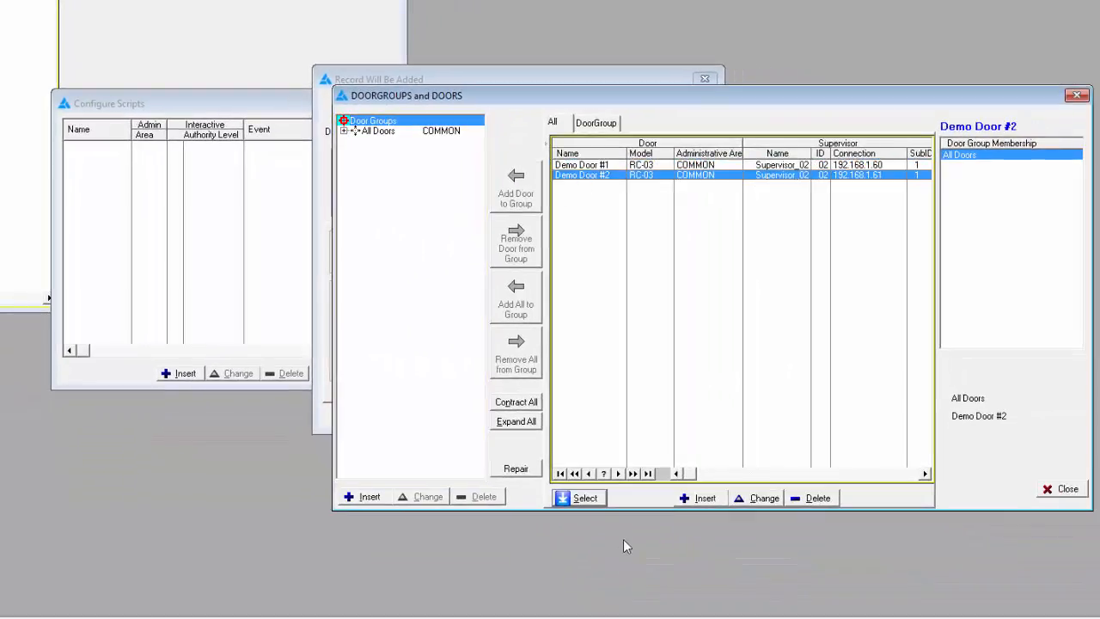
left_click(581, 498)
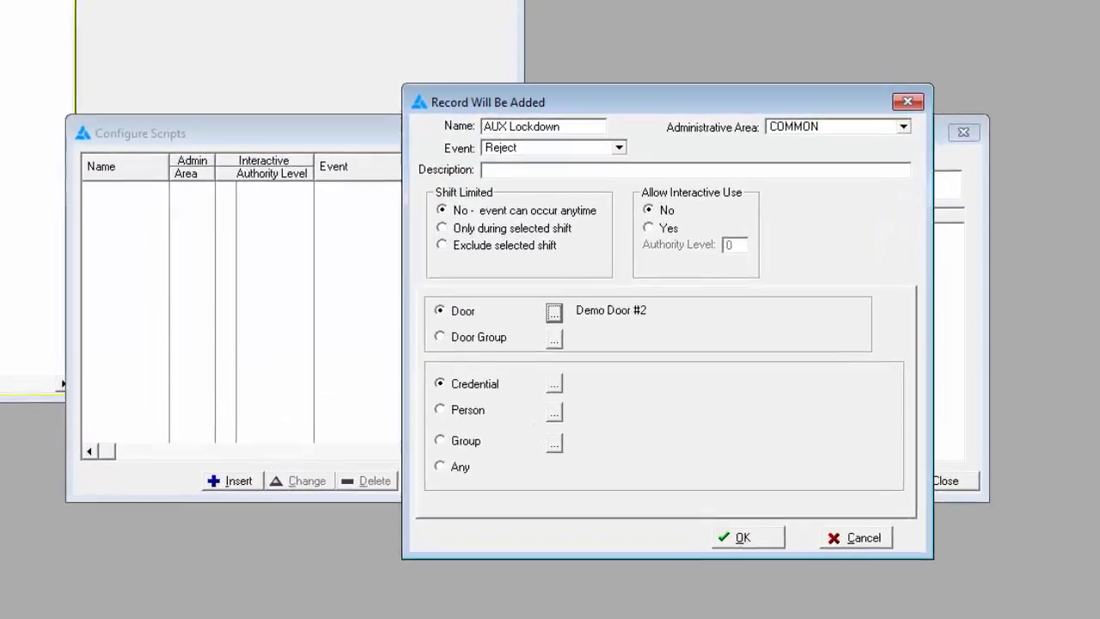
Filter the script by person, choosing the ~AUX entry, and save the record
left_click(486, 435)
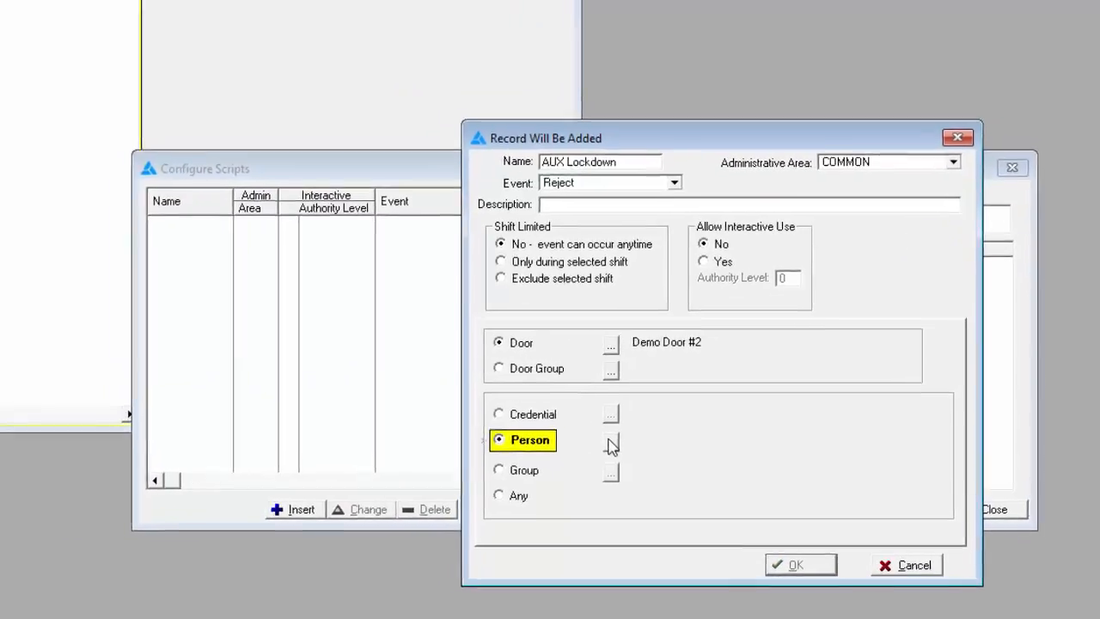
left_click(610, 444)
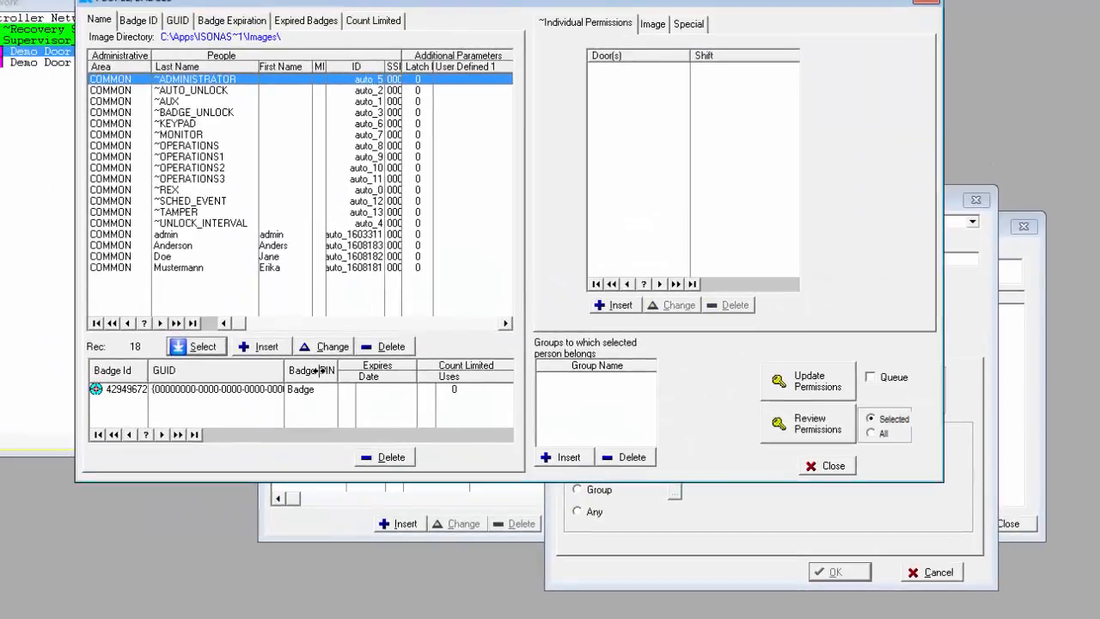
left_click(180, 102)
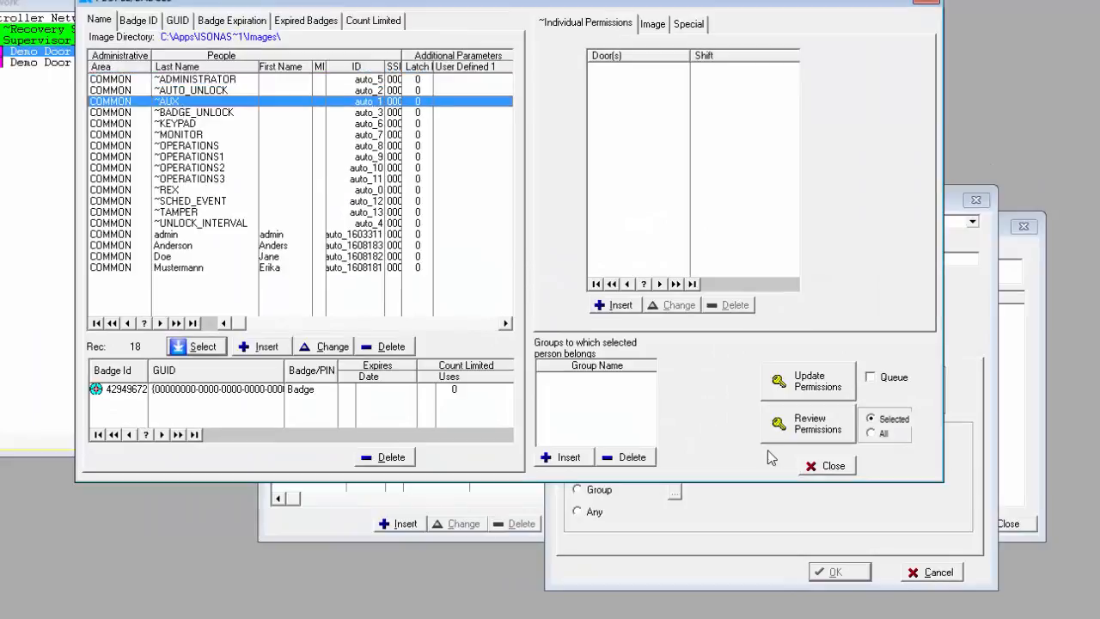
left_click(203, 346)
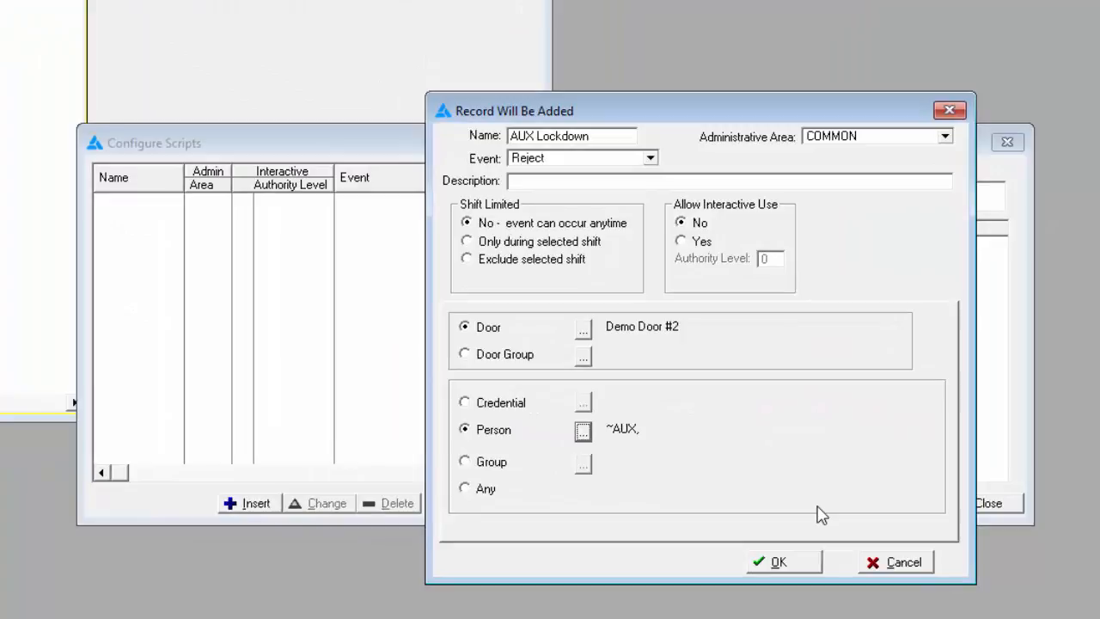
left_click(802, 563)
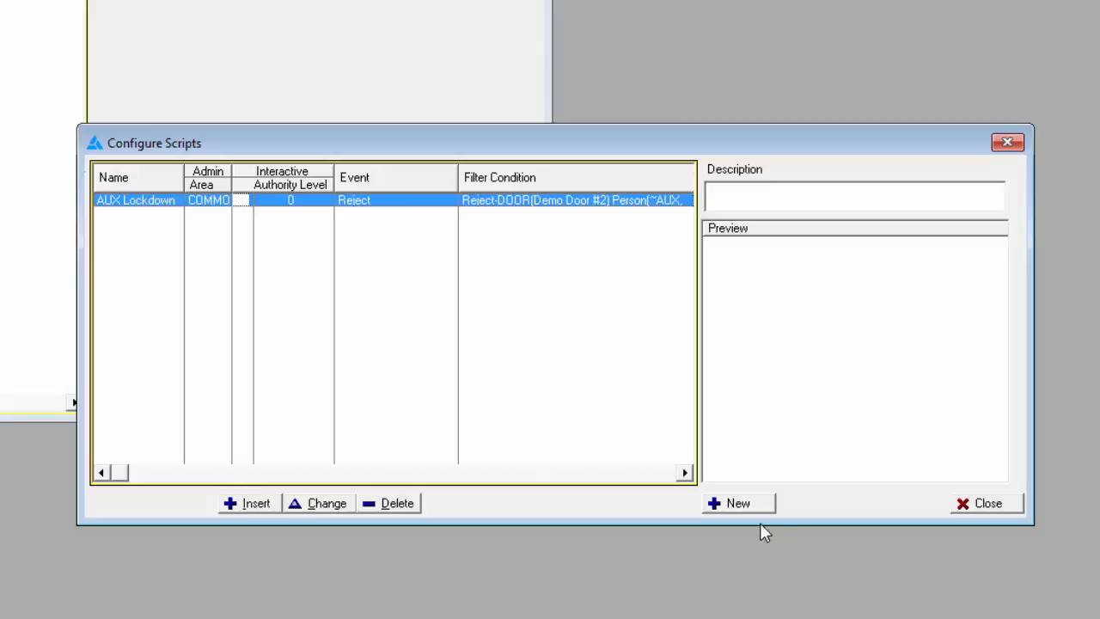
Create the script file for AUX Lockdown and maximize it in Notepad
left_click(743, 507)
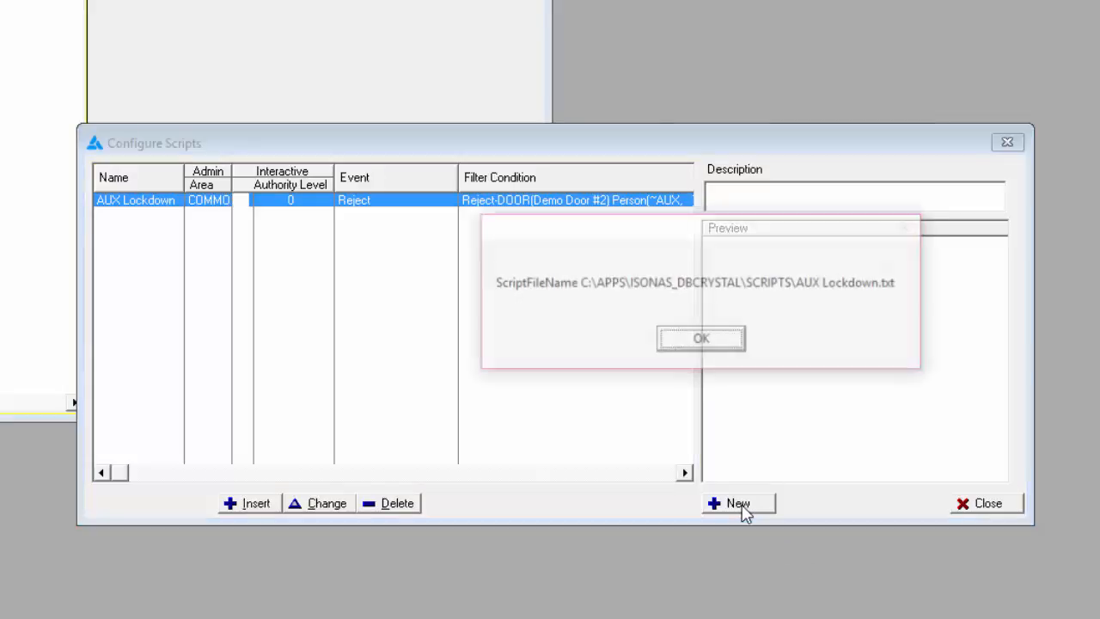
left_click(702, 341)
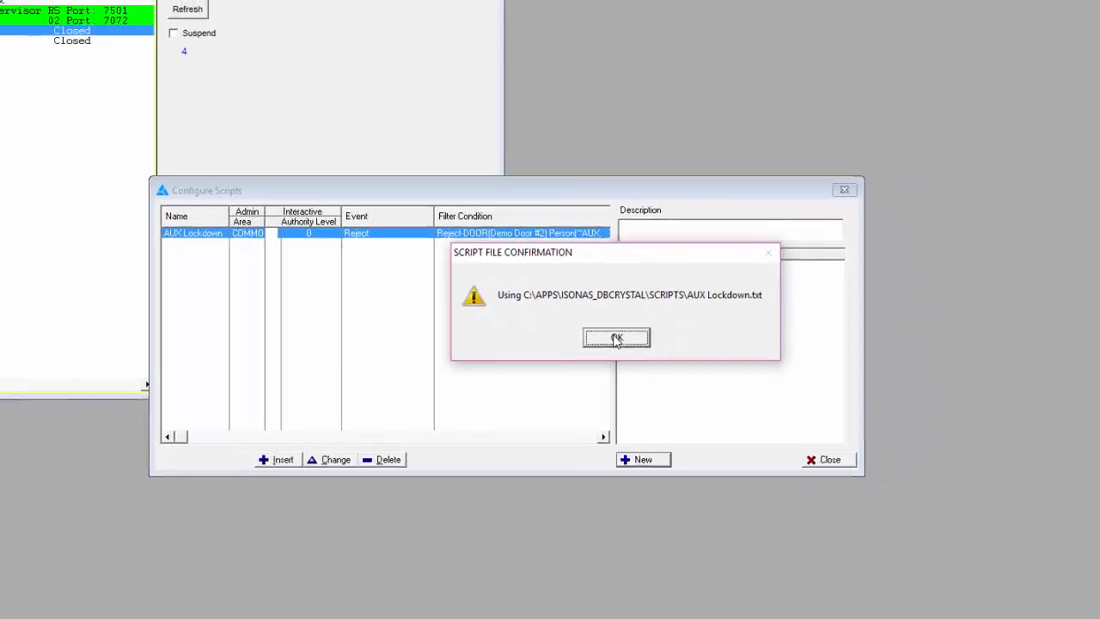
left_click(616, 337)
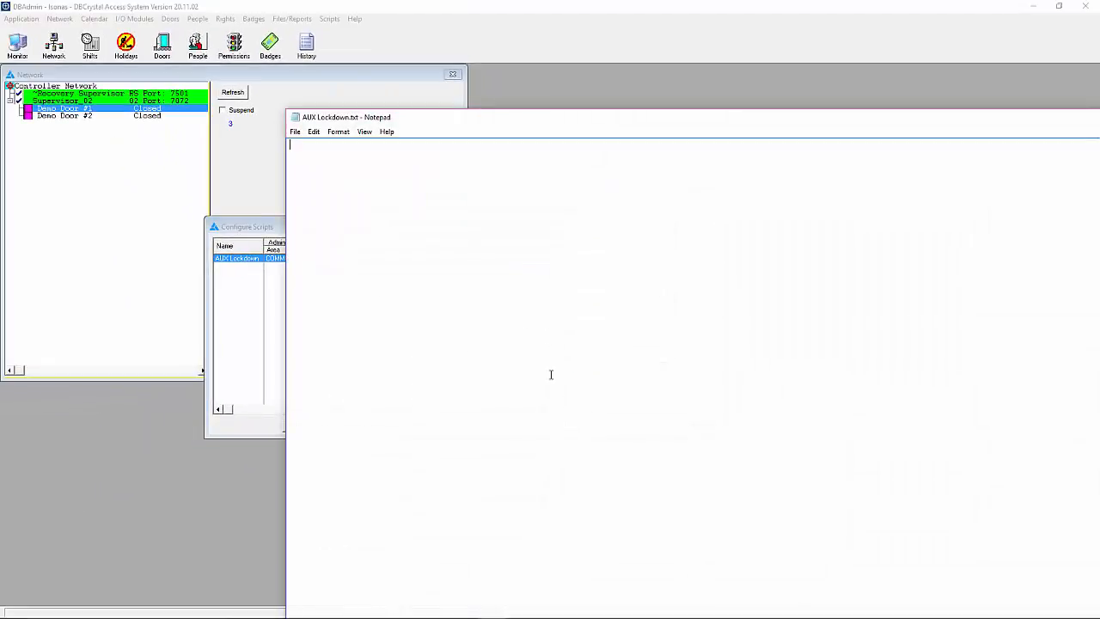
left_click_drag(448, 117, 373, 86)
double_click(373, 86)
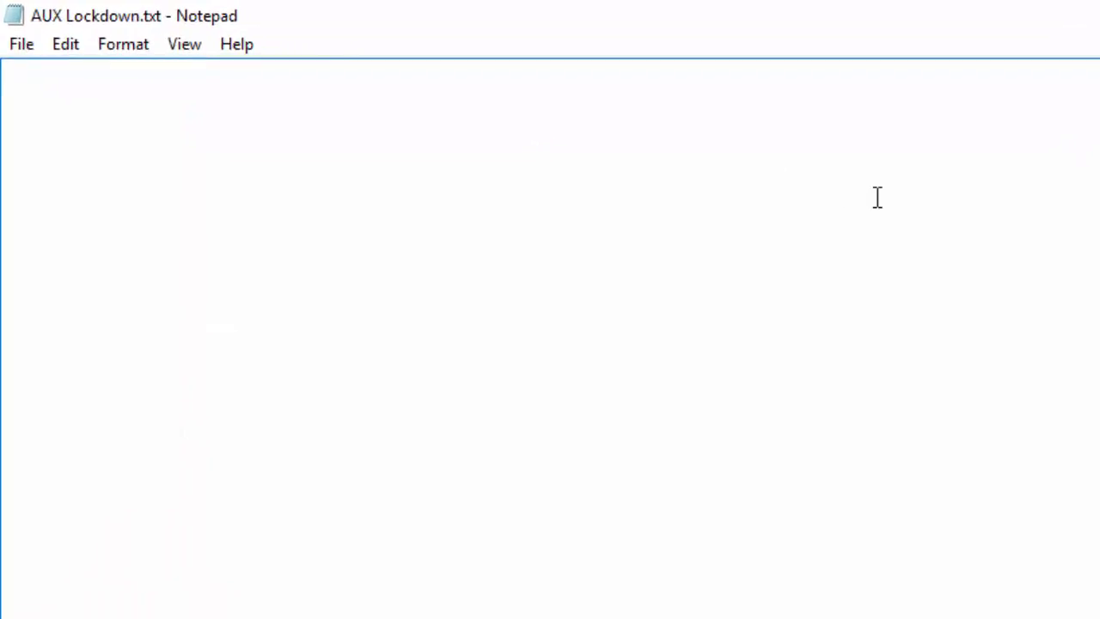
Write the script lines "<LOCKDOWN><All Doors>|" and "<SET TLL2><Demo Door #2><ON>|", then close the file with its changes saved
type("<LOCKDOWN")
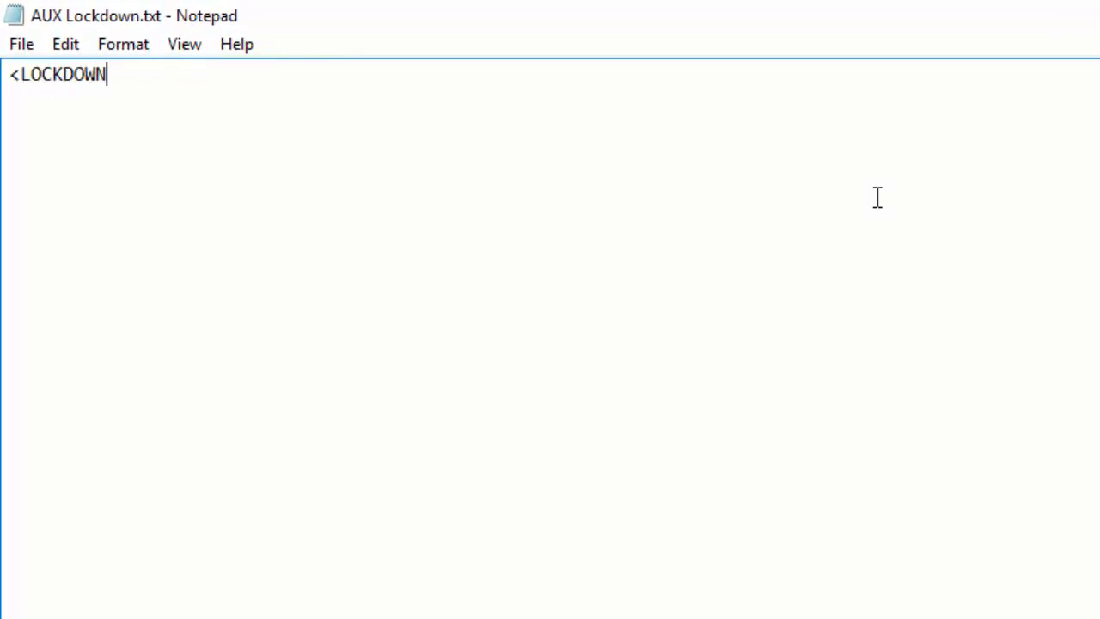
type("><All Doors>|")
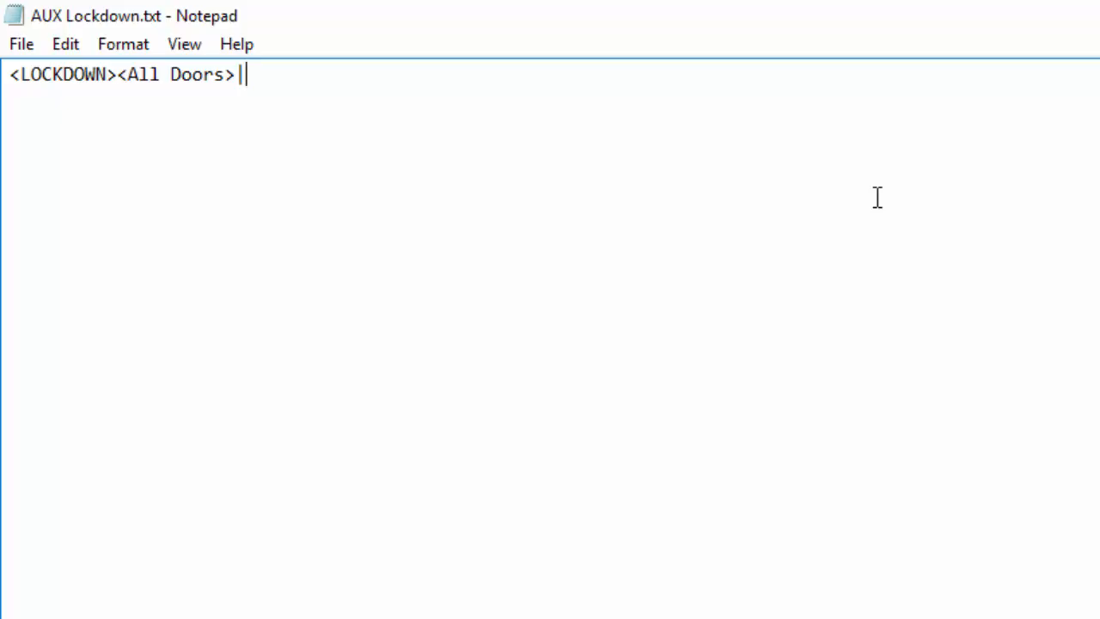
key("Return")
type("<SET TLL")
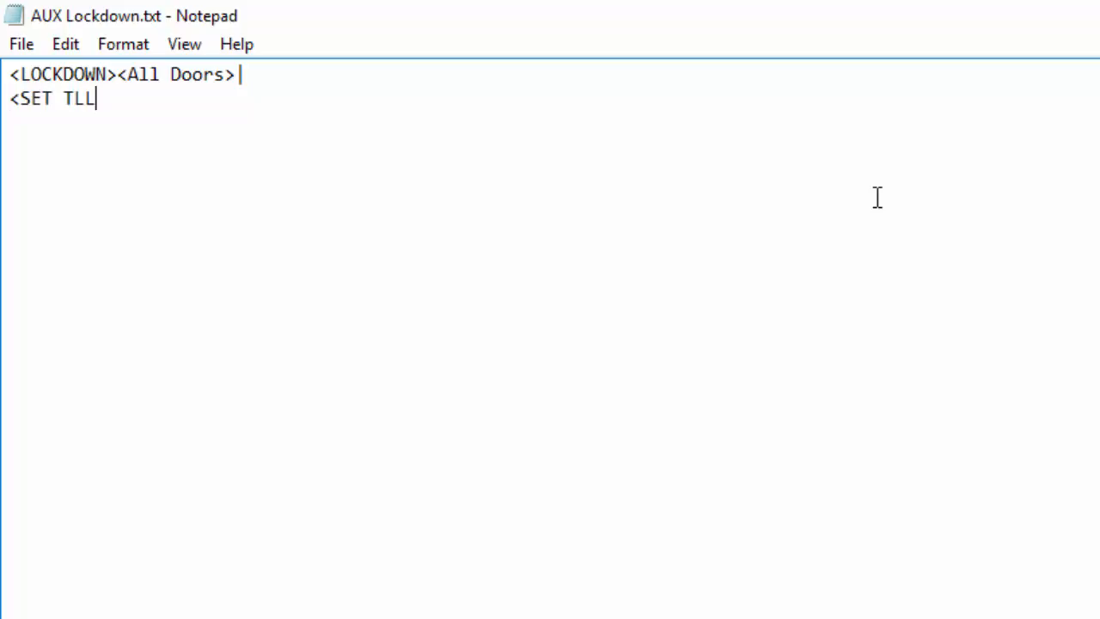
type("2")
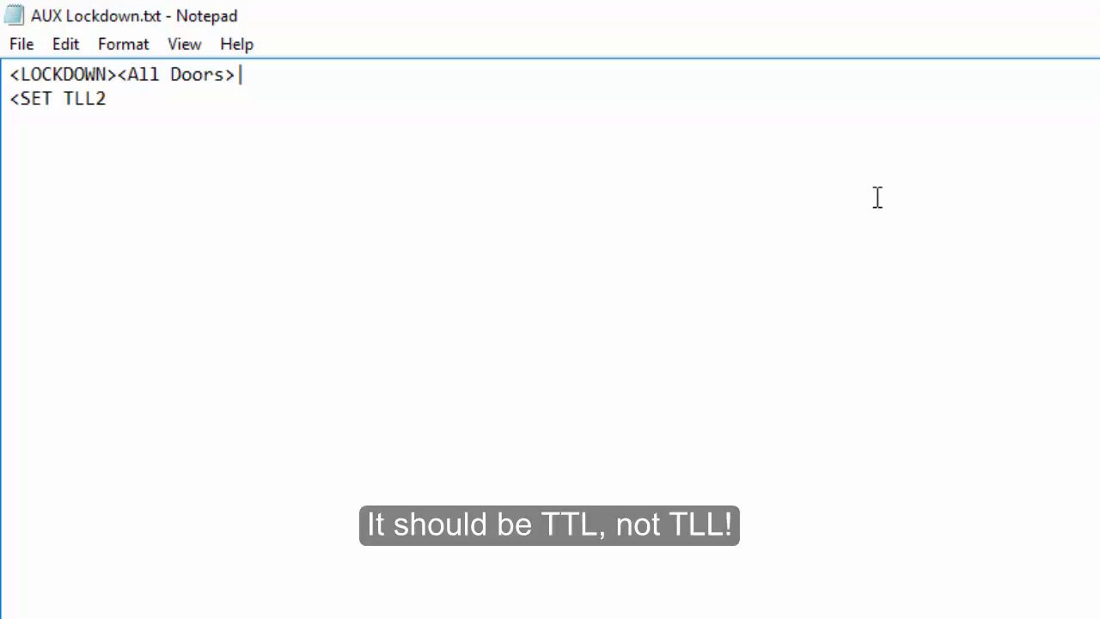
type("><Demo")
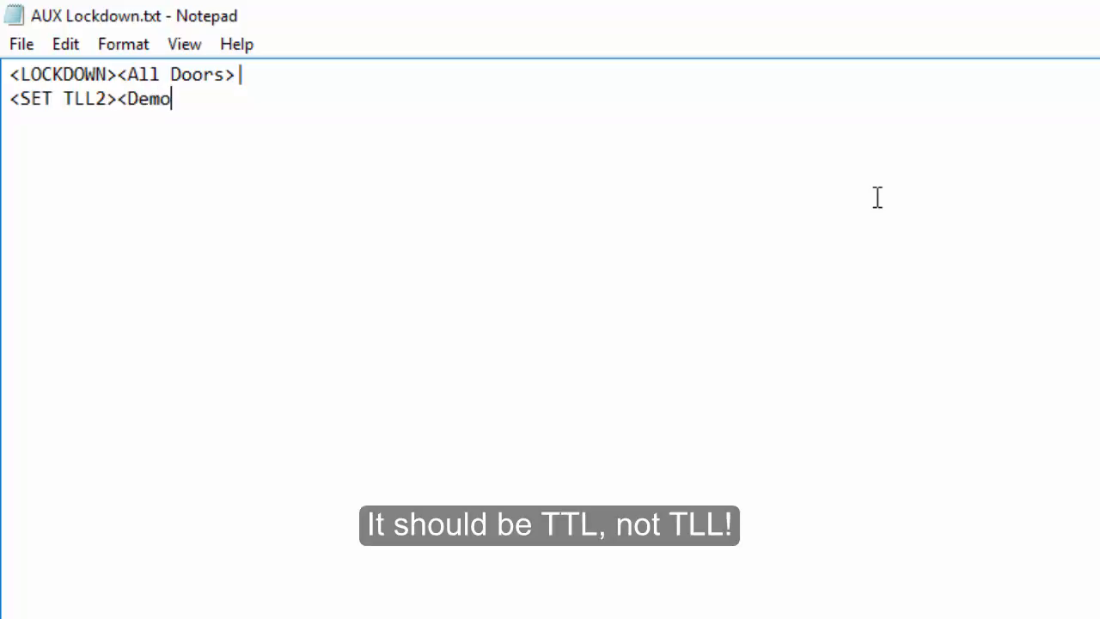
type(" Door #2><")
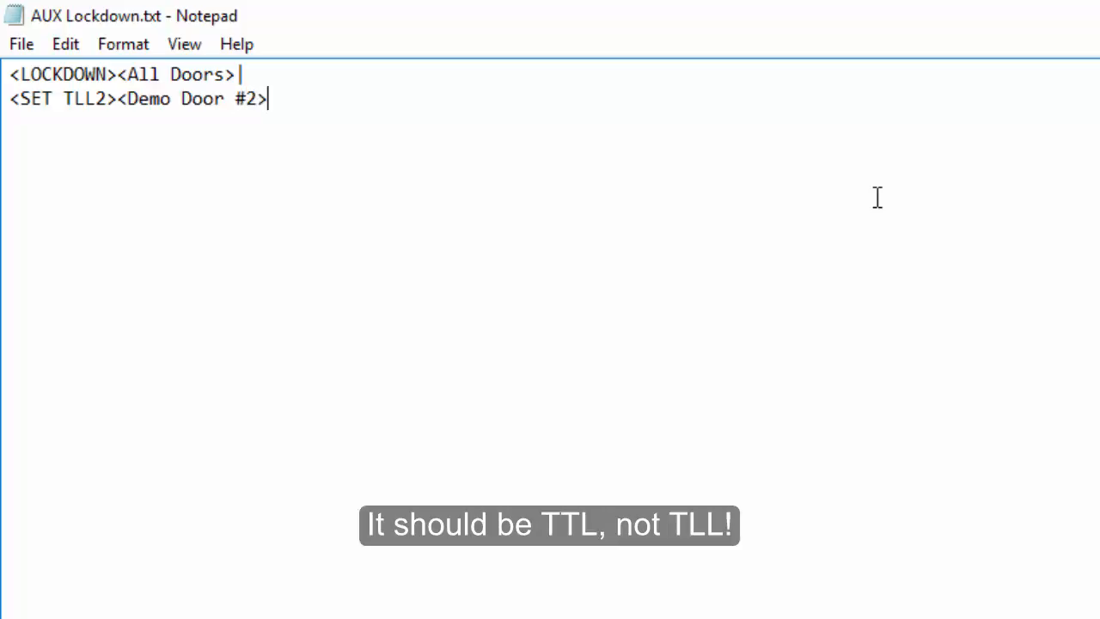
type("ON>|")
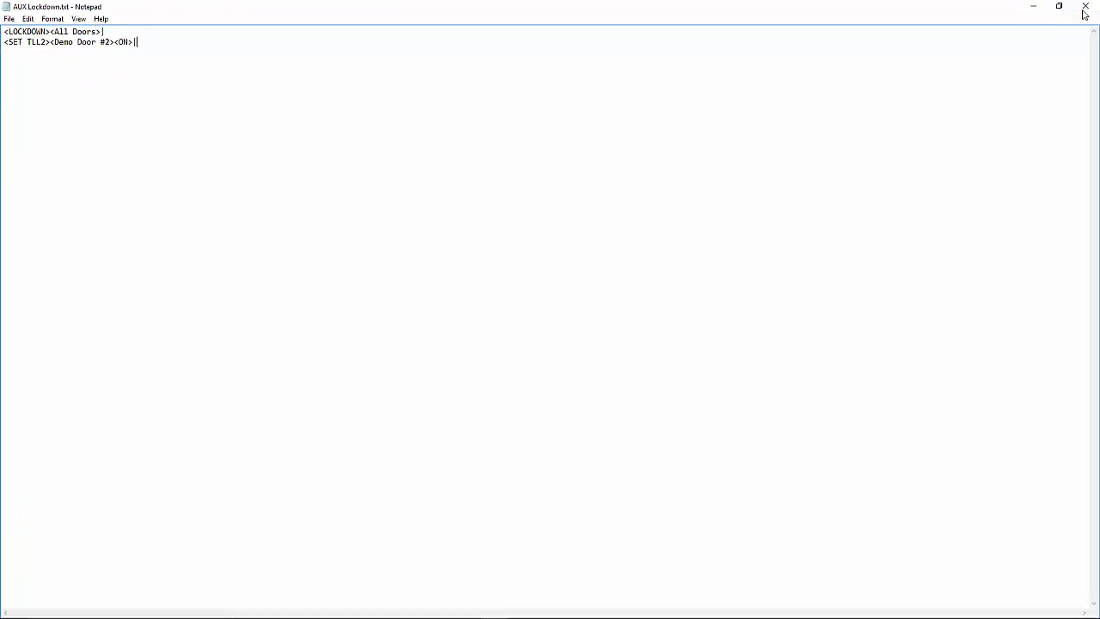
left_click(1084, 10)
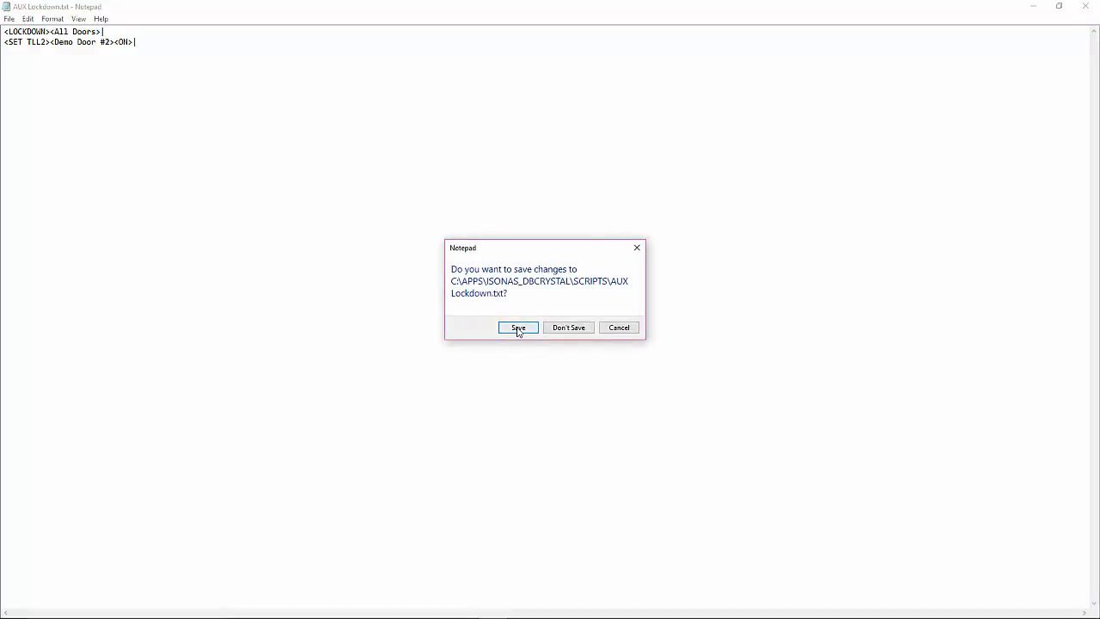
left_click(518, 329)
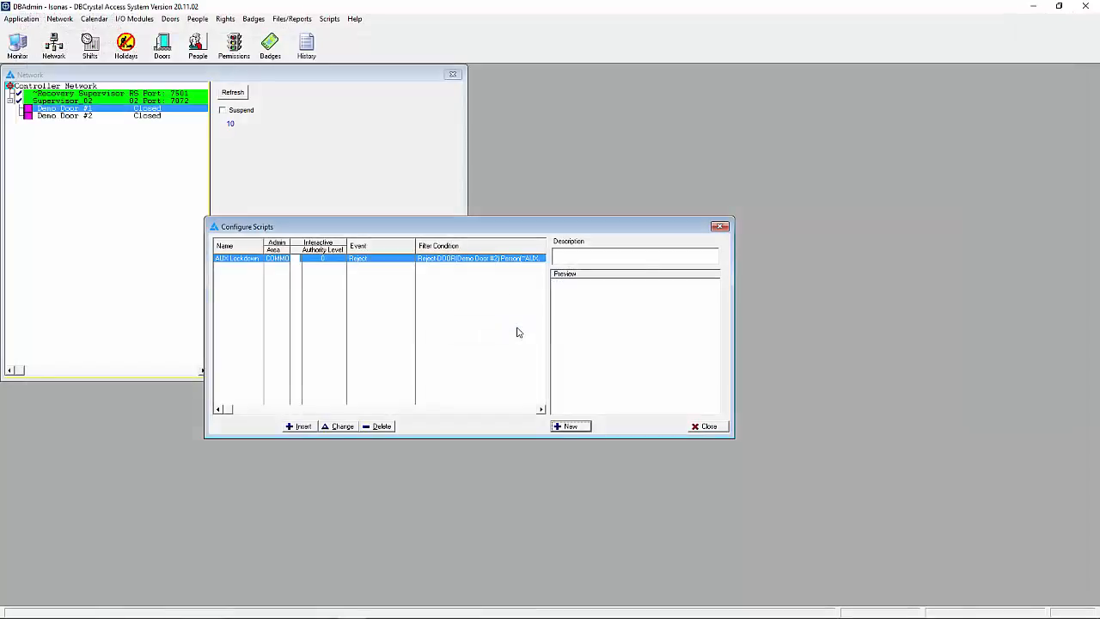
Close and reopen the script configuration list to review the saved lines of the AUX Lockdown script
left_click(706, 426)
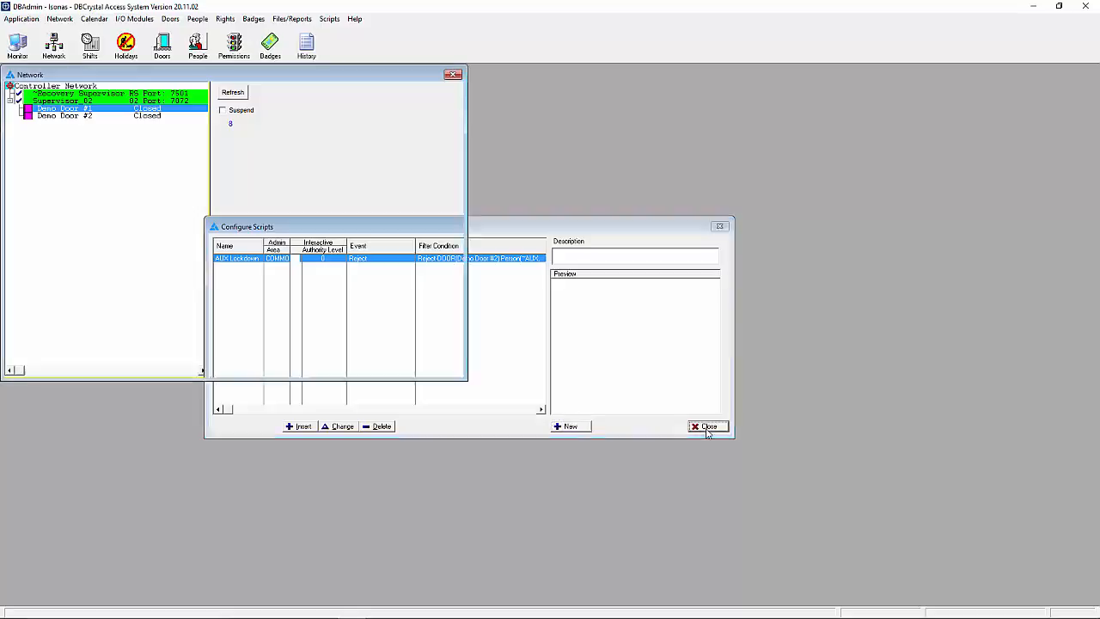
left_click(329, 18)
left_click(339, 30)
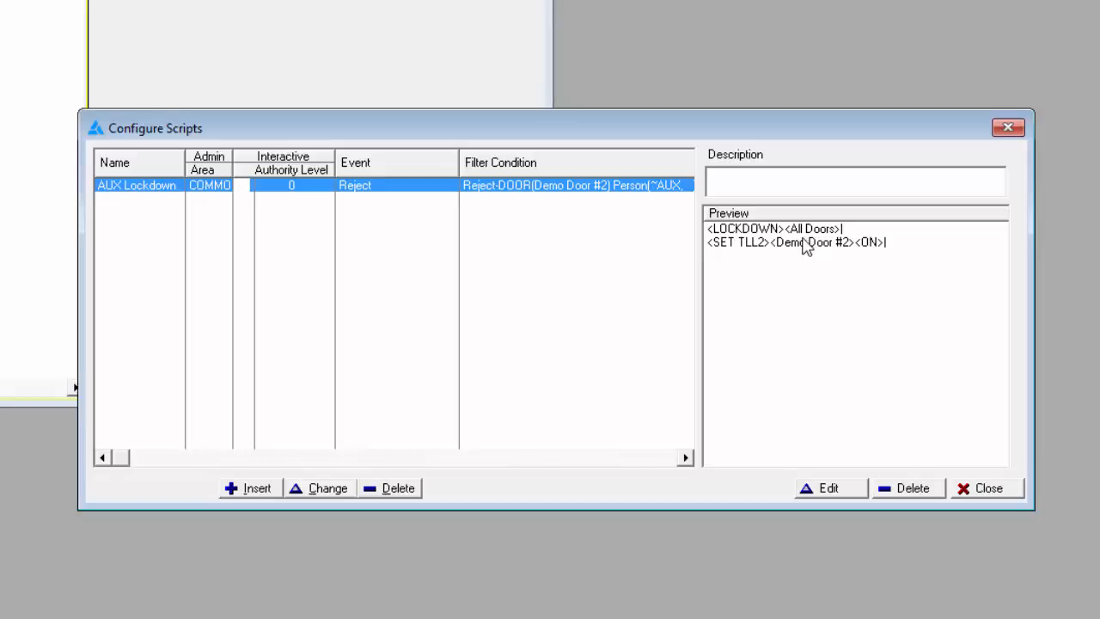
Add a new script record named "Reset Lockdown" and allow its interactive use
left_click(256, 488)
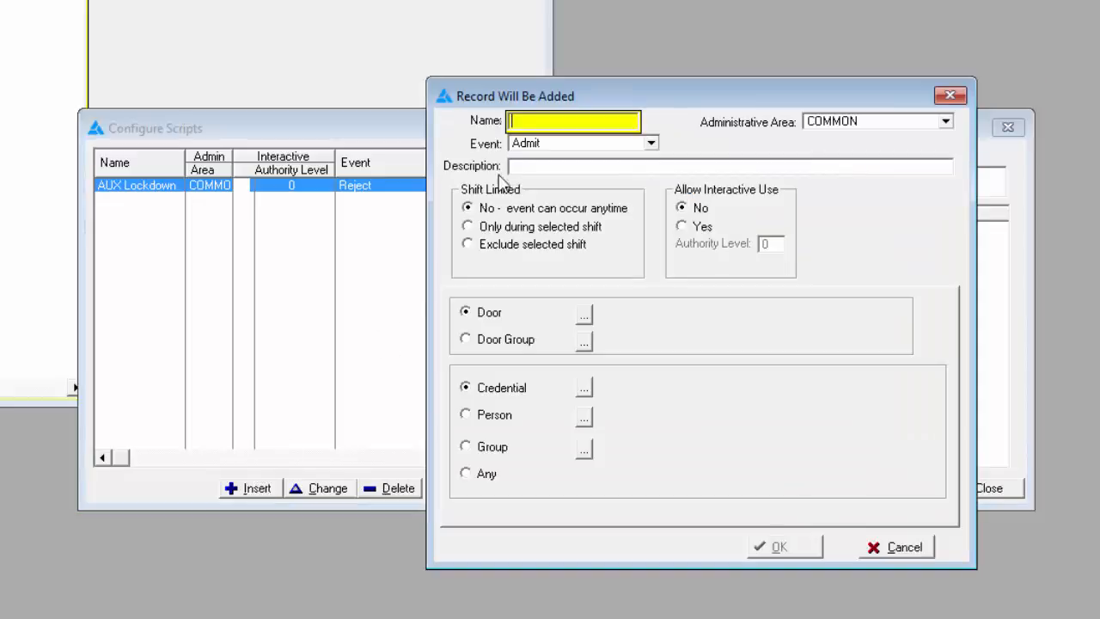
type("Reset")
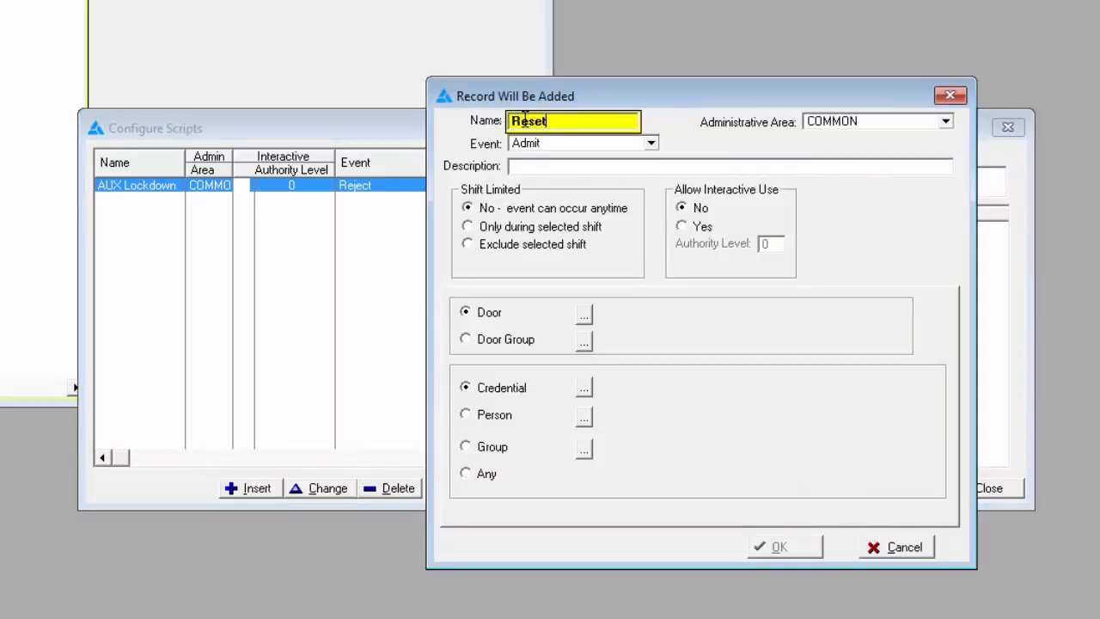
type(" Lockdown")
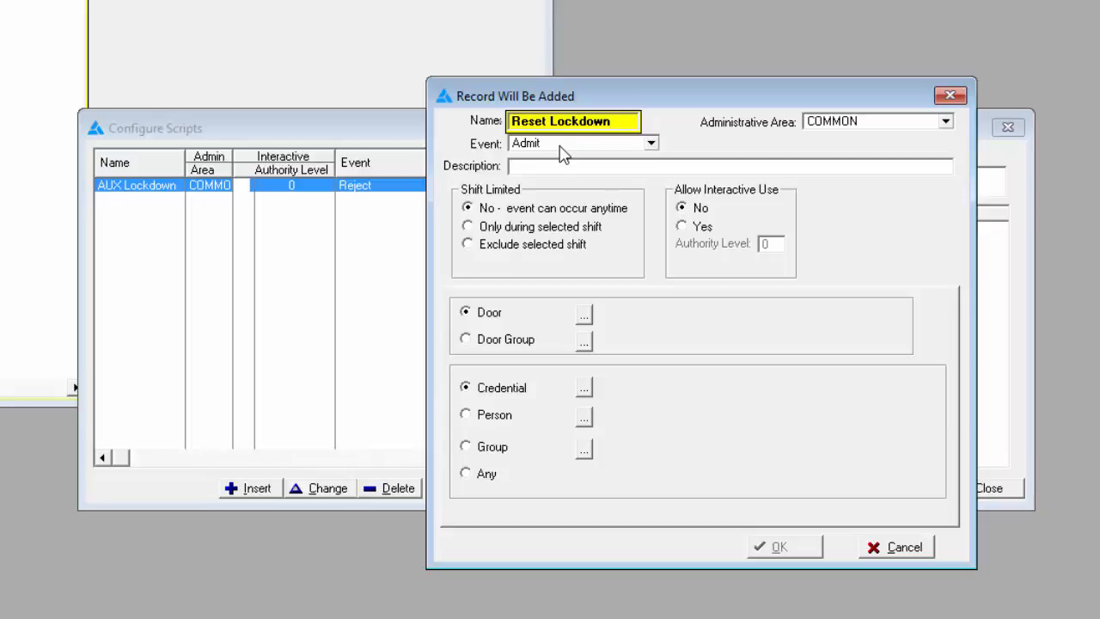
left_click(702, 228)
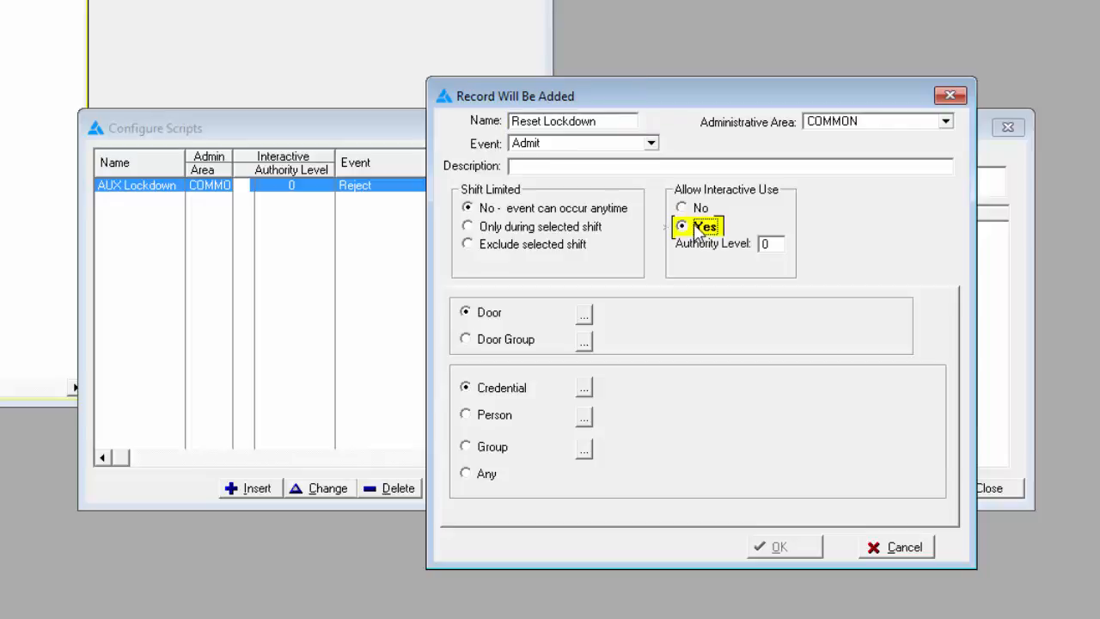
Set the Reset Lockdown record's event to Disable Input Point and save the record
left_click(625, 146)
scroll(610, 223, "up", 3)
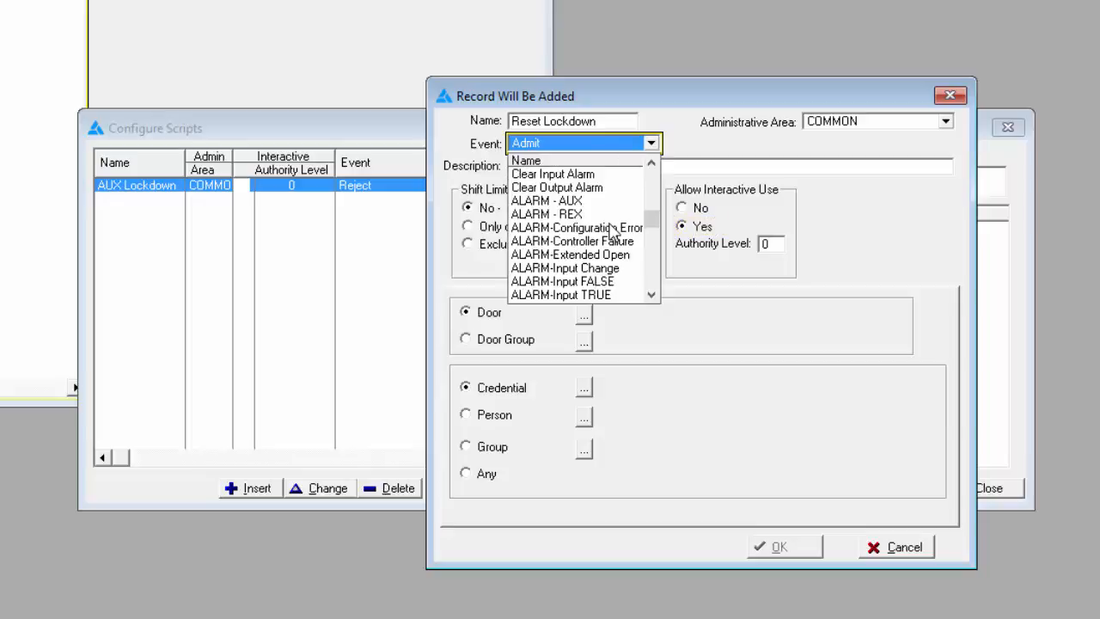
scroll(612, 230, "down", 5)
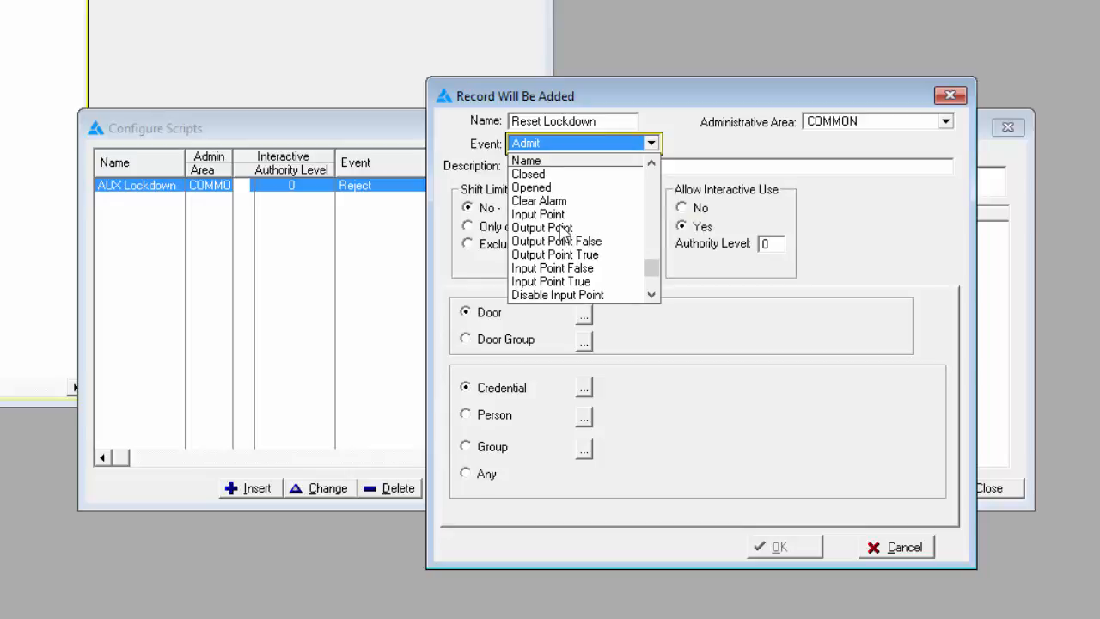
left_click(557, 296)
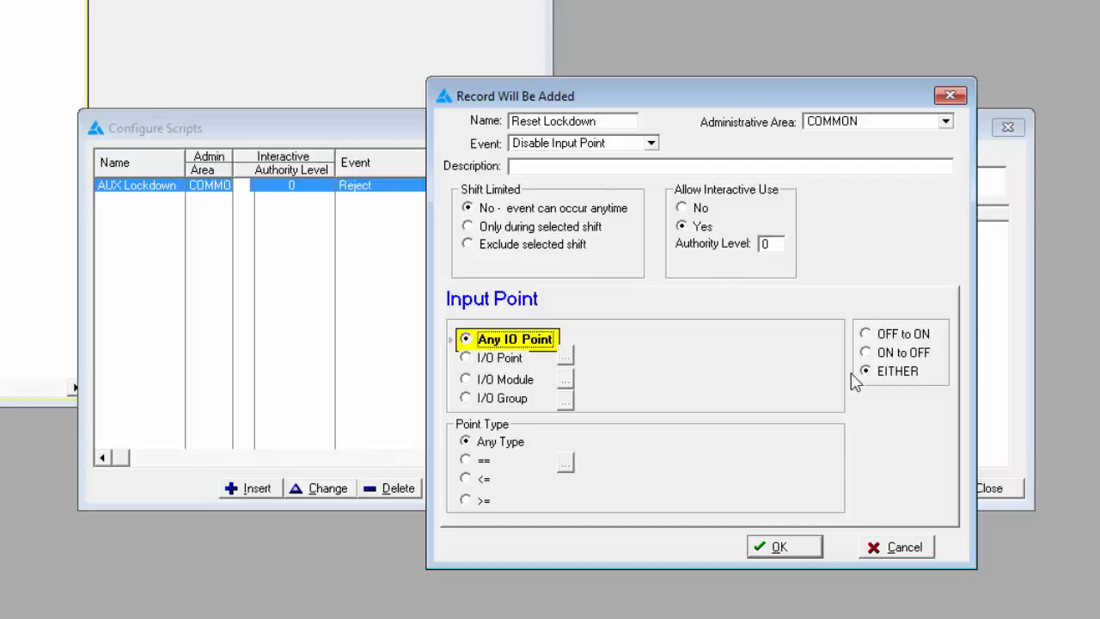
left_click(782, 550)
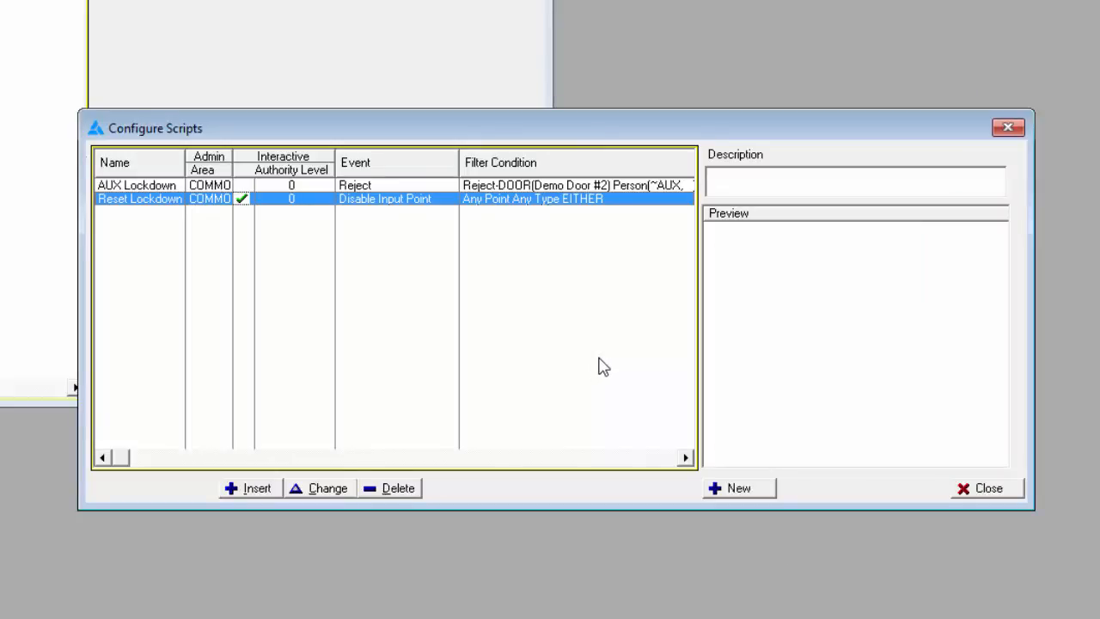
Create the script file for Reset Lockdown and maximize it in Notepad
left_click(745, 486)
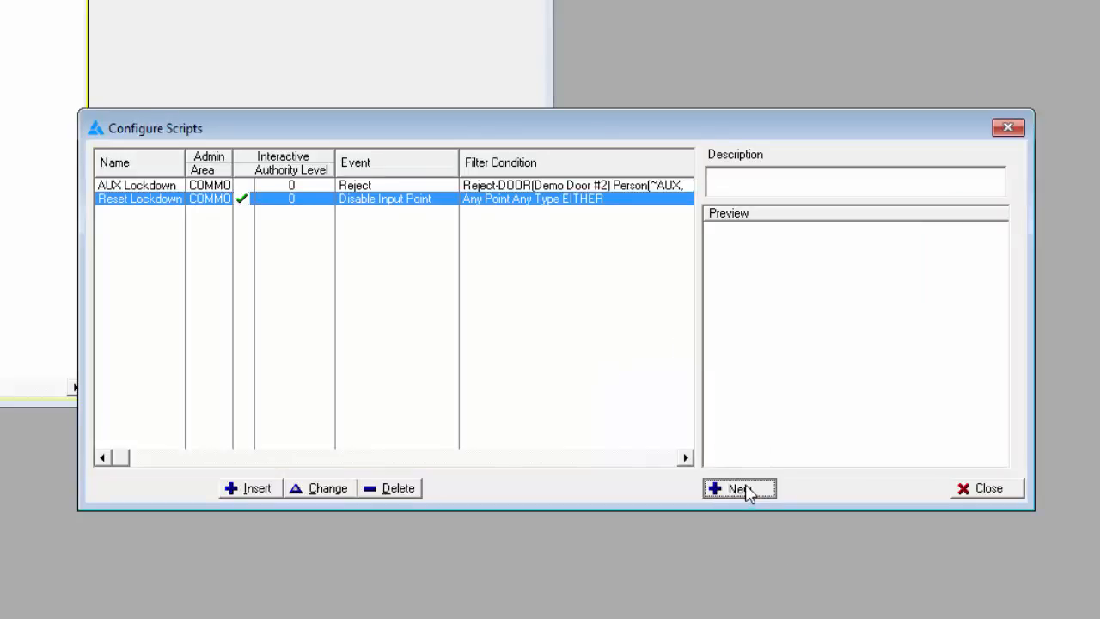
left_click(694, 326)
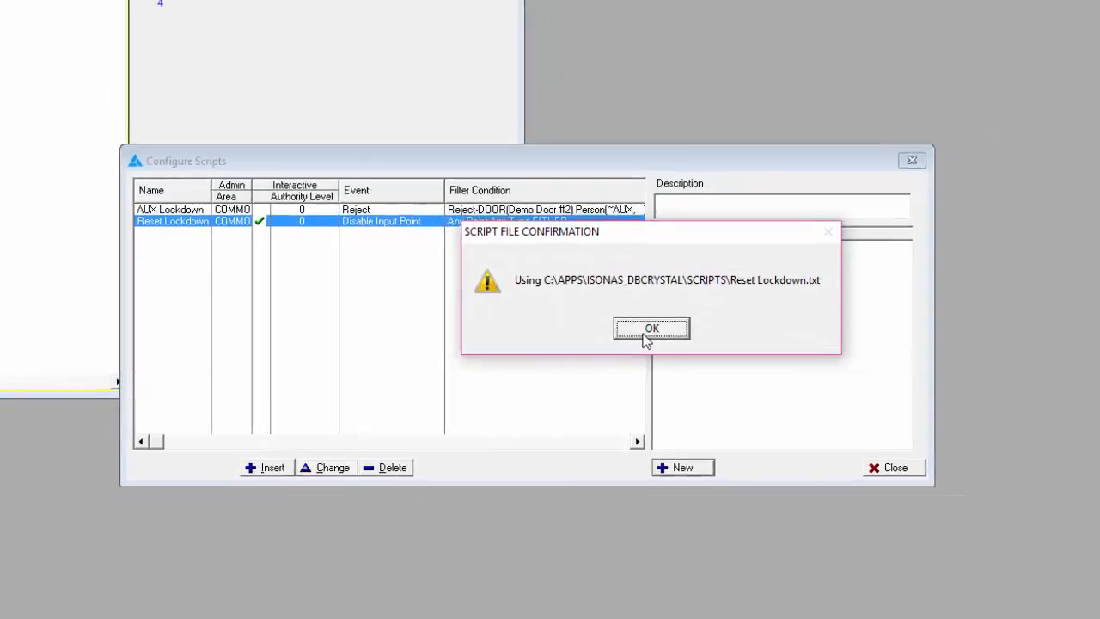
left_click(647, 330)
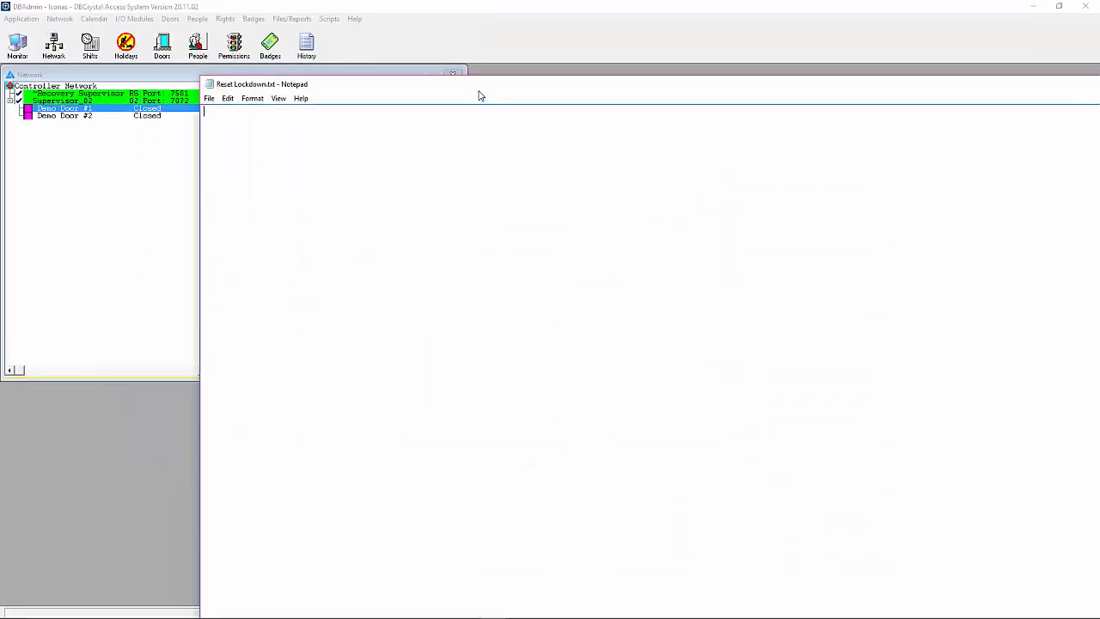
double_click(479, 88)
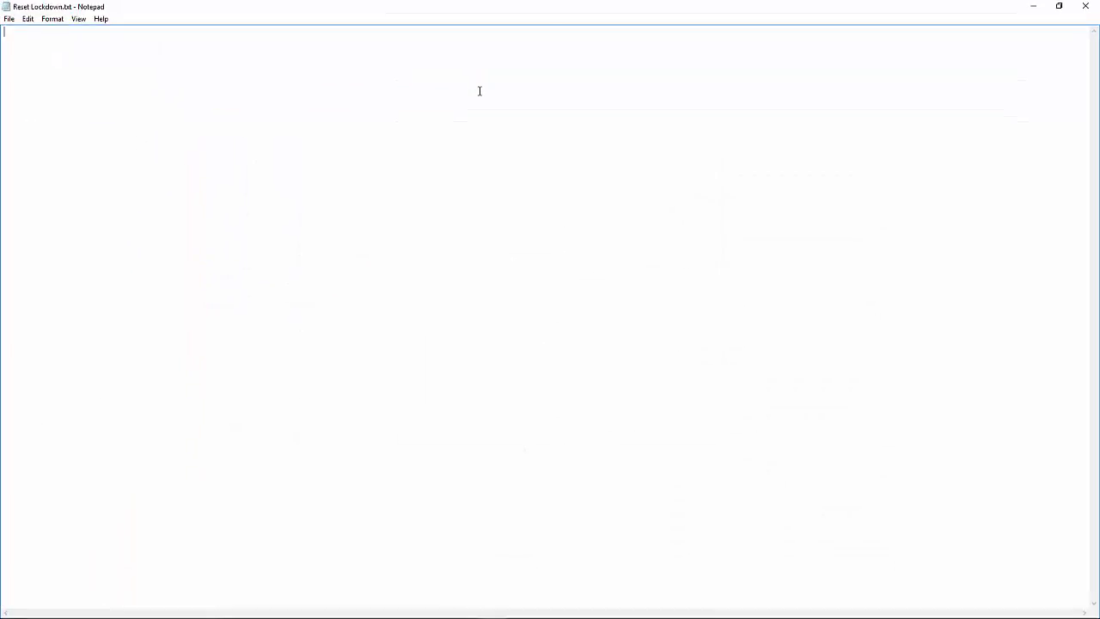
Write the script lines "<RESETNORMAL><All Doors>|" and "<SET TTL2><Demo Door #2><OFF>|", then save and close the file and the script configuration
type("<RESETNOR")
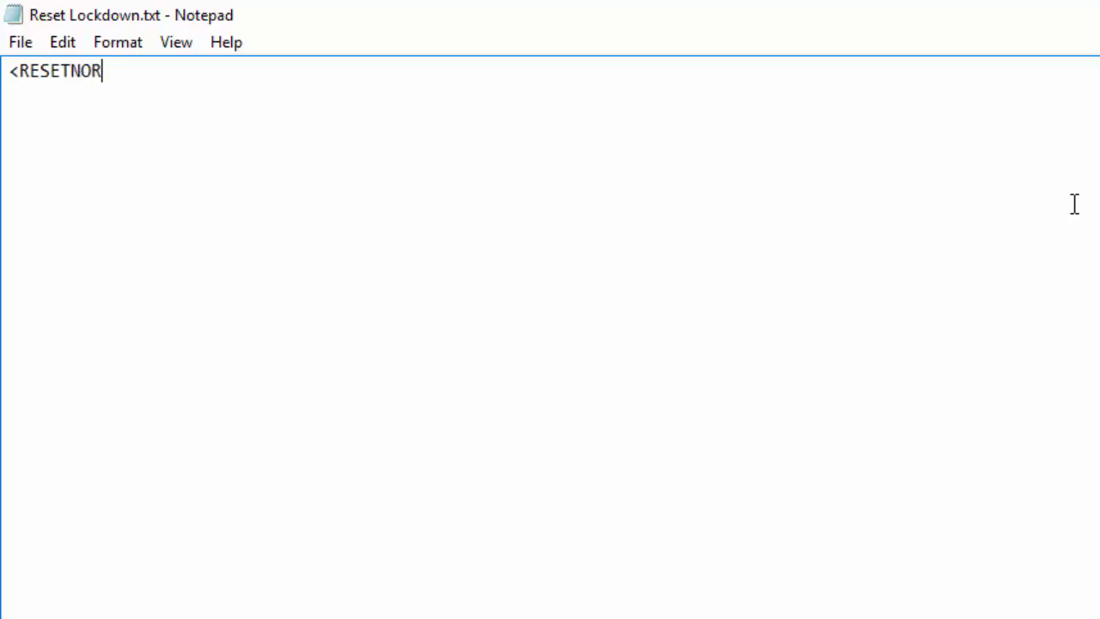
type("MAL><All Doors")
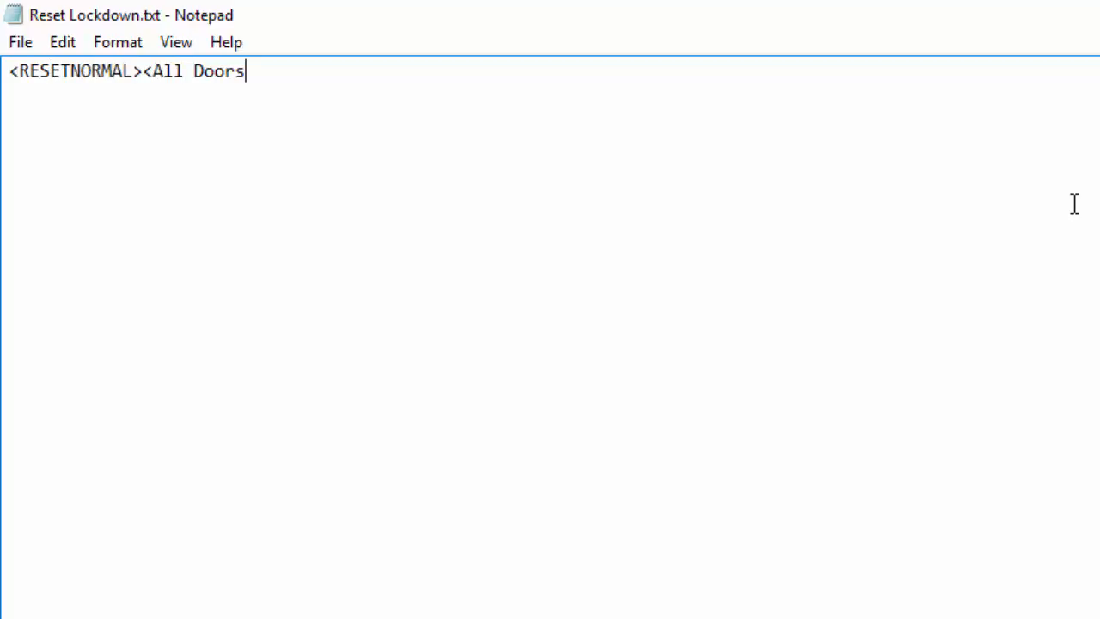
type(">|")
key("Return")
type("<SET TLL")
key("BackSpace")
key("BackSpace")
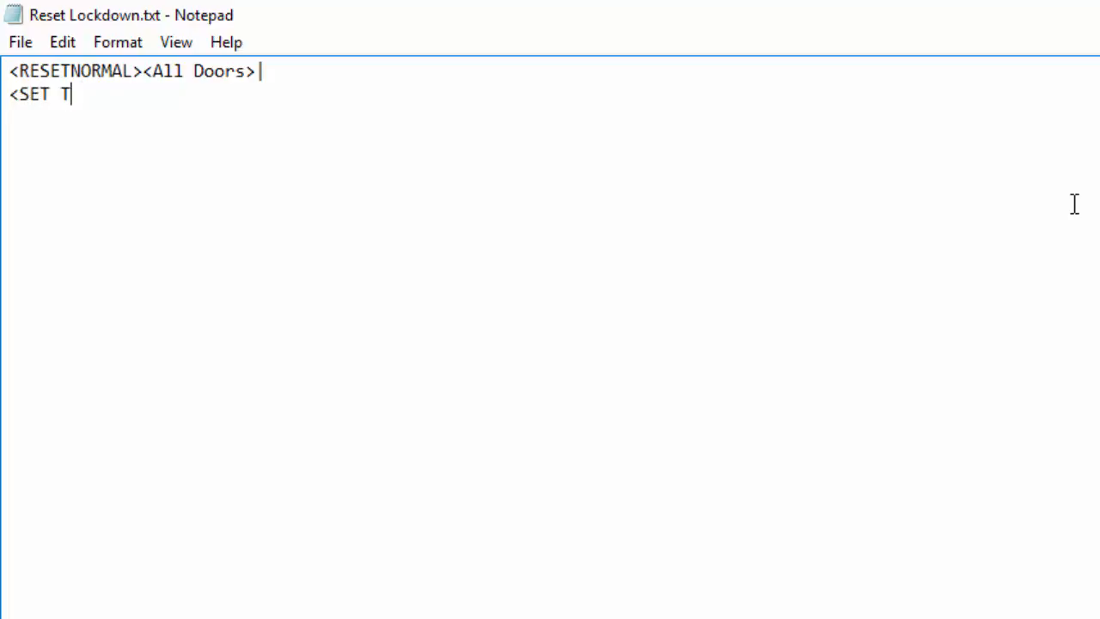
type("TL2><De")
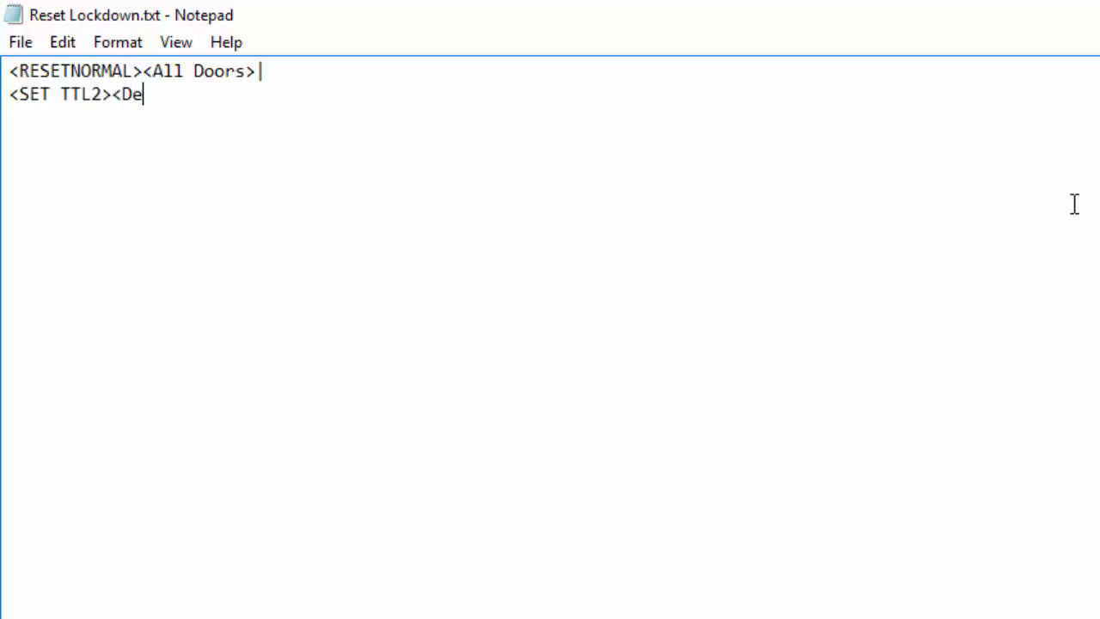
type("mo Door #2")
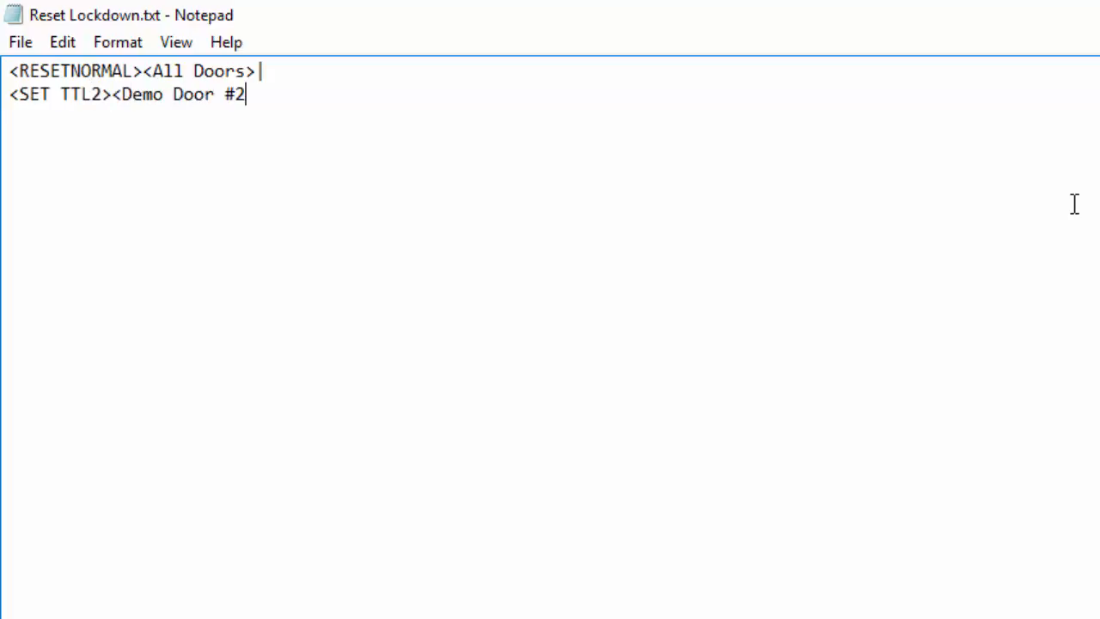
type("><OFF>|")
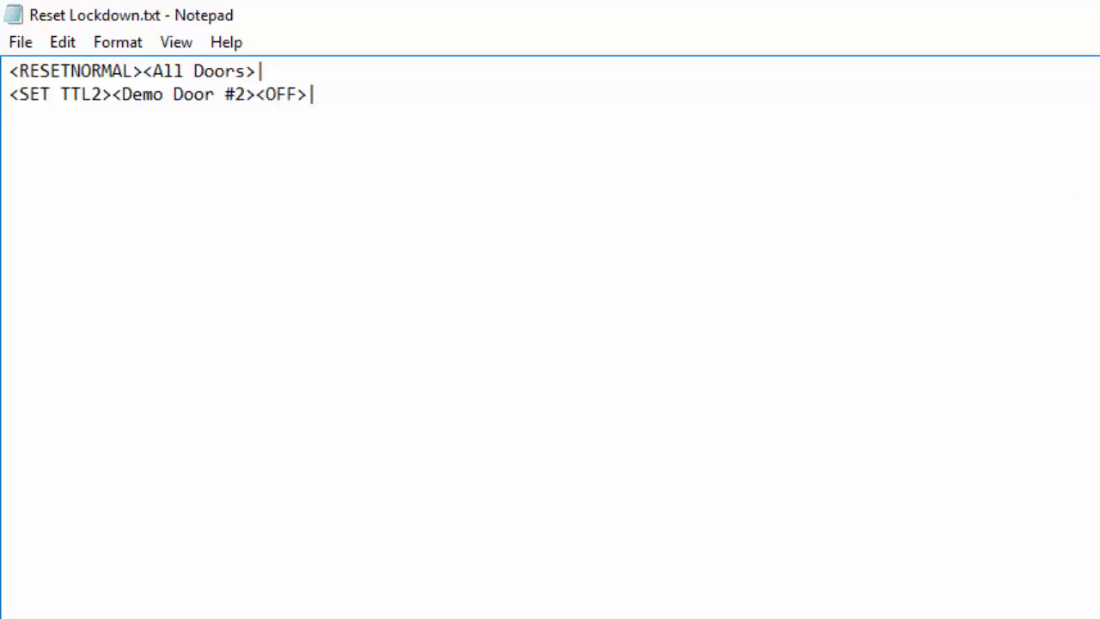
left_click(1079, 10)
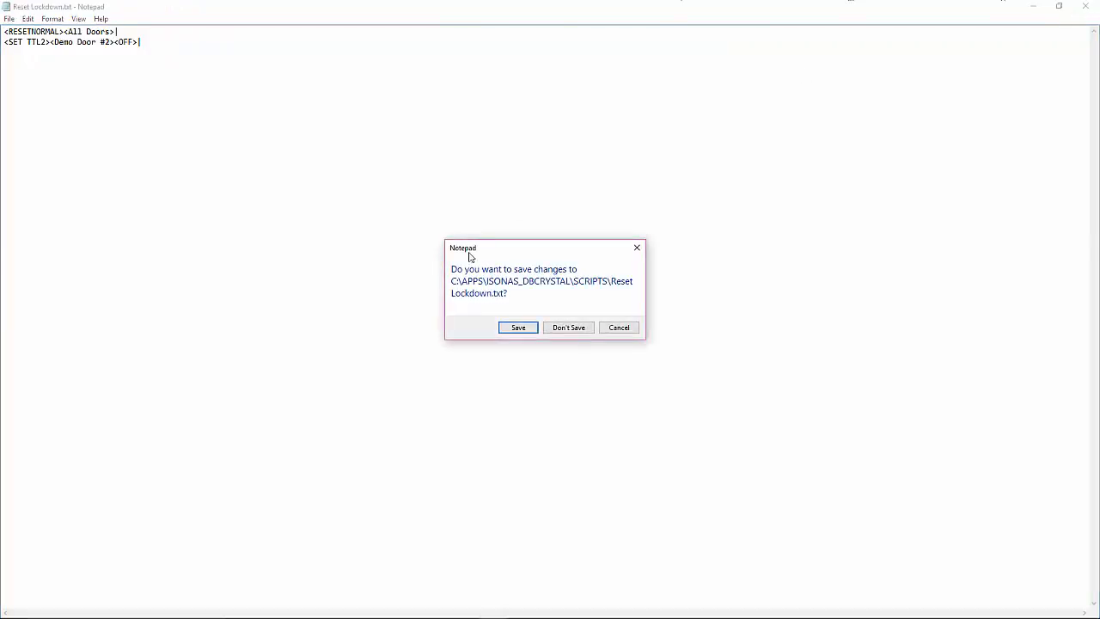
left_click(515, 326)
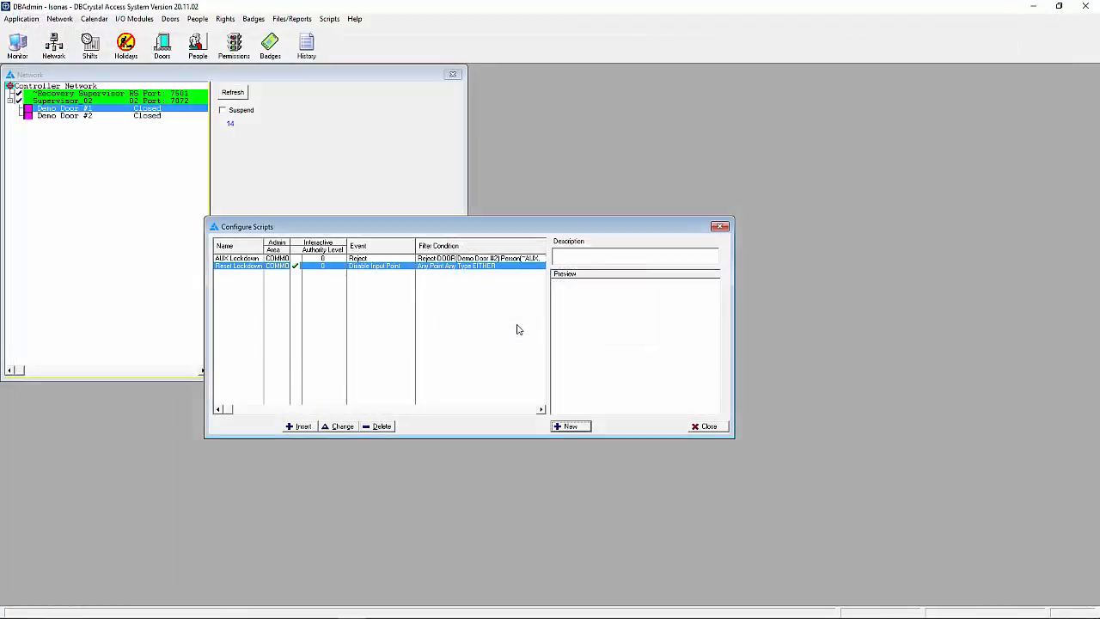
left_click(709, 426)
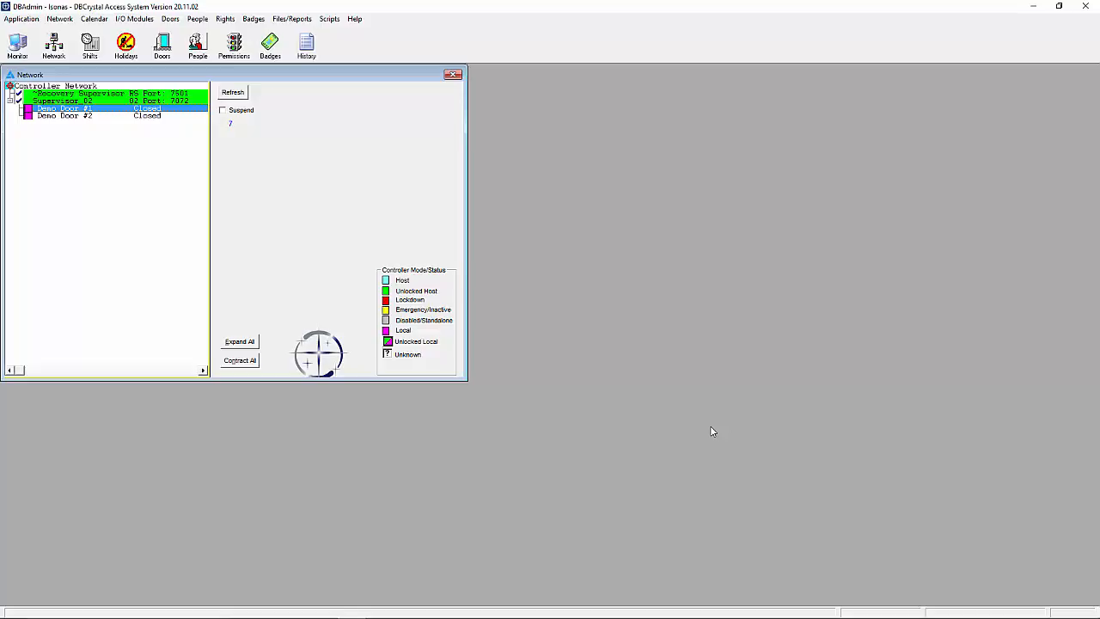
Add a new people group named "Master Creds" in the COMMON administrative area
left_click(199, 19)
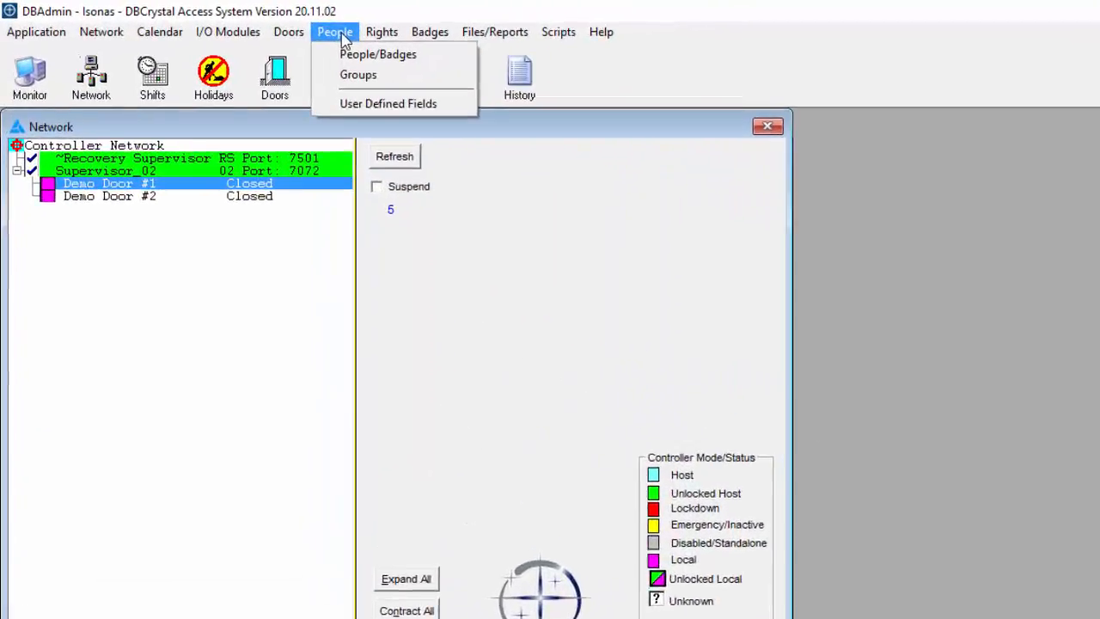
left_click(359, 75)
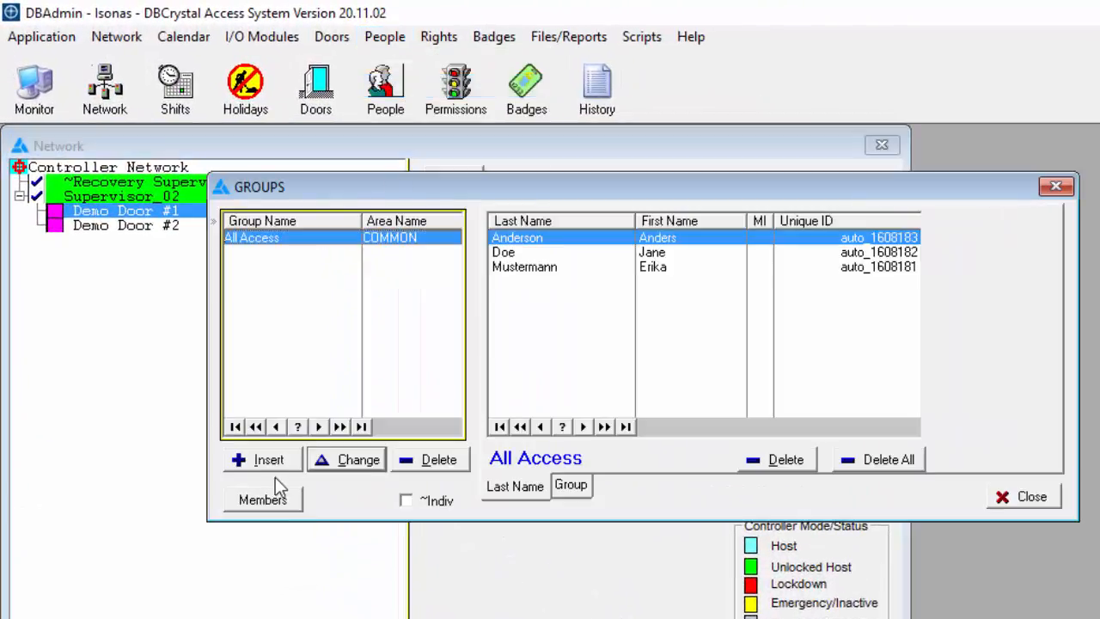
left_click(269, 460)
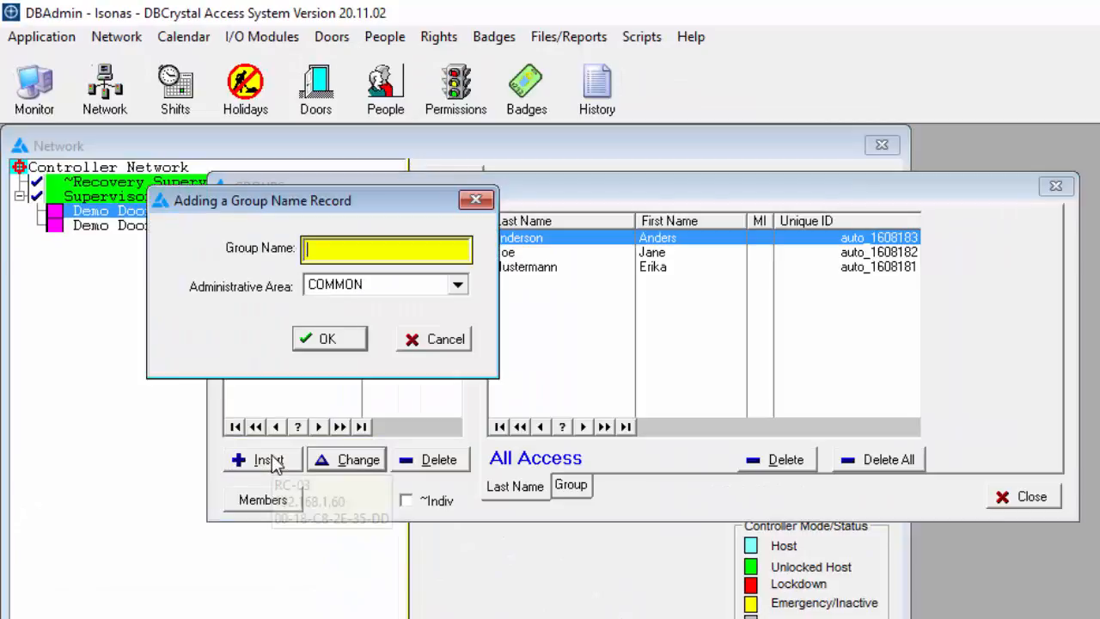
type("Master")
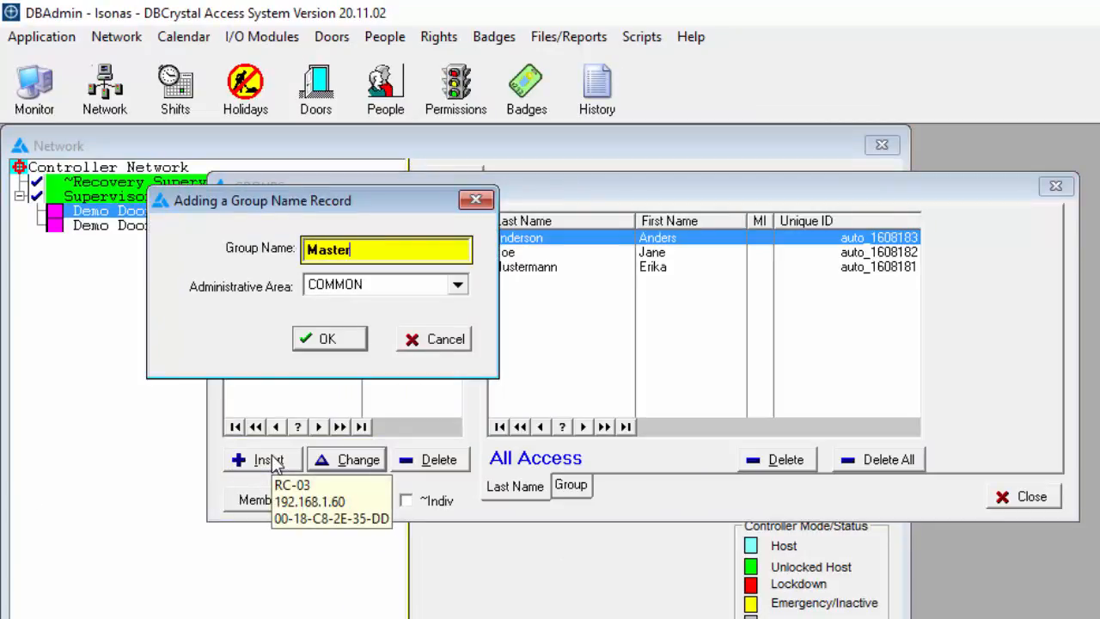
type(" Creds")
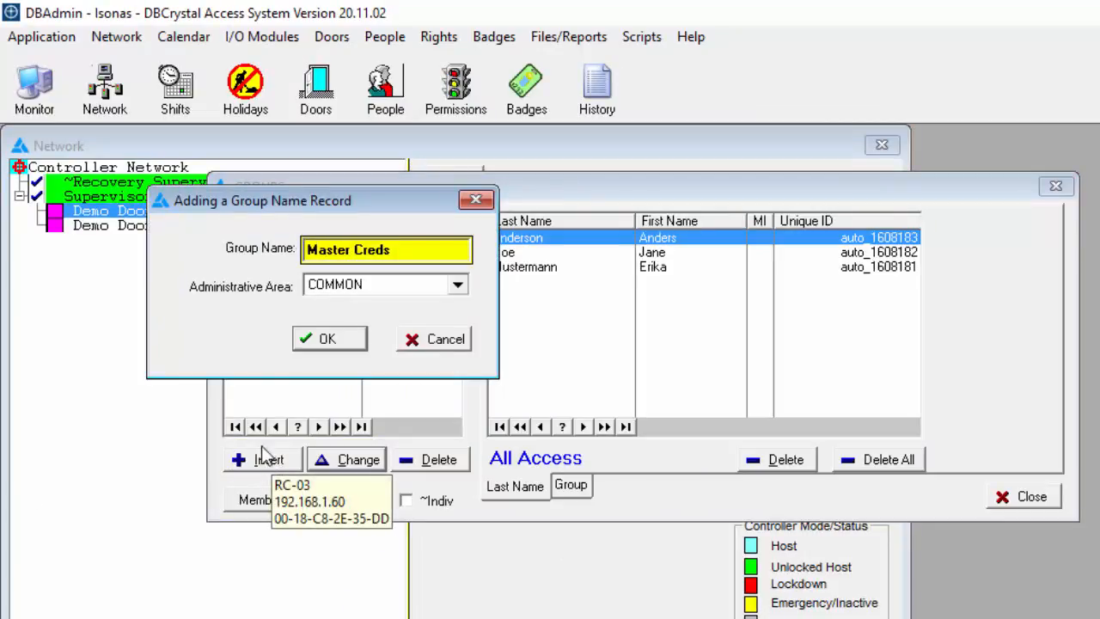
left_click(336, 337)
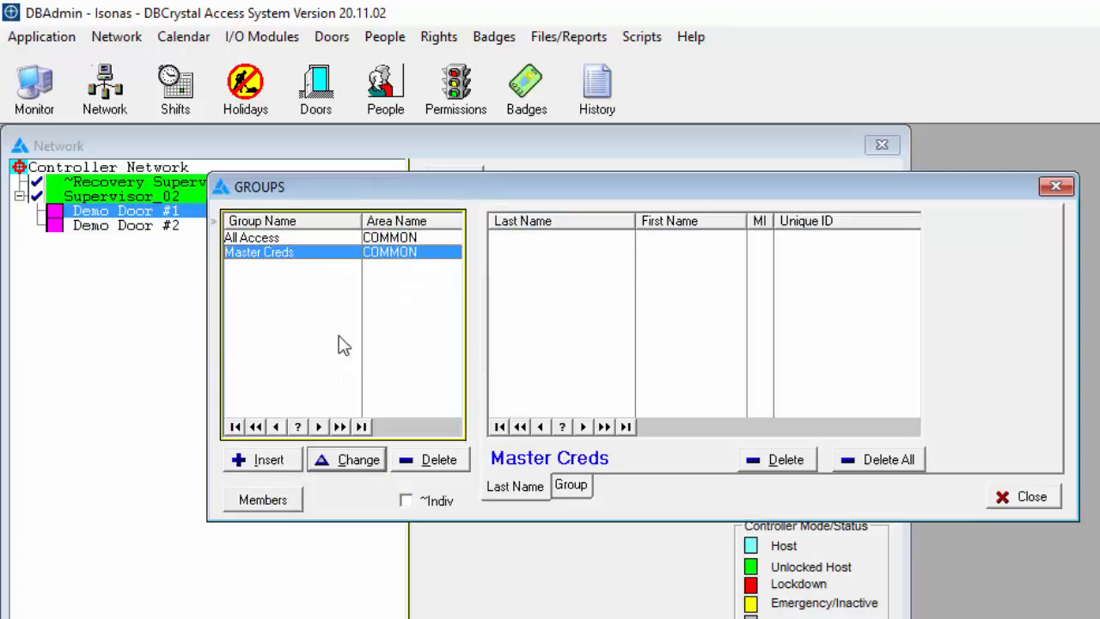
Add the last person in the non-members list to the Master Creds group and close the group management
left_click(262, 500)
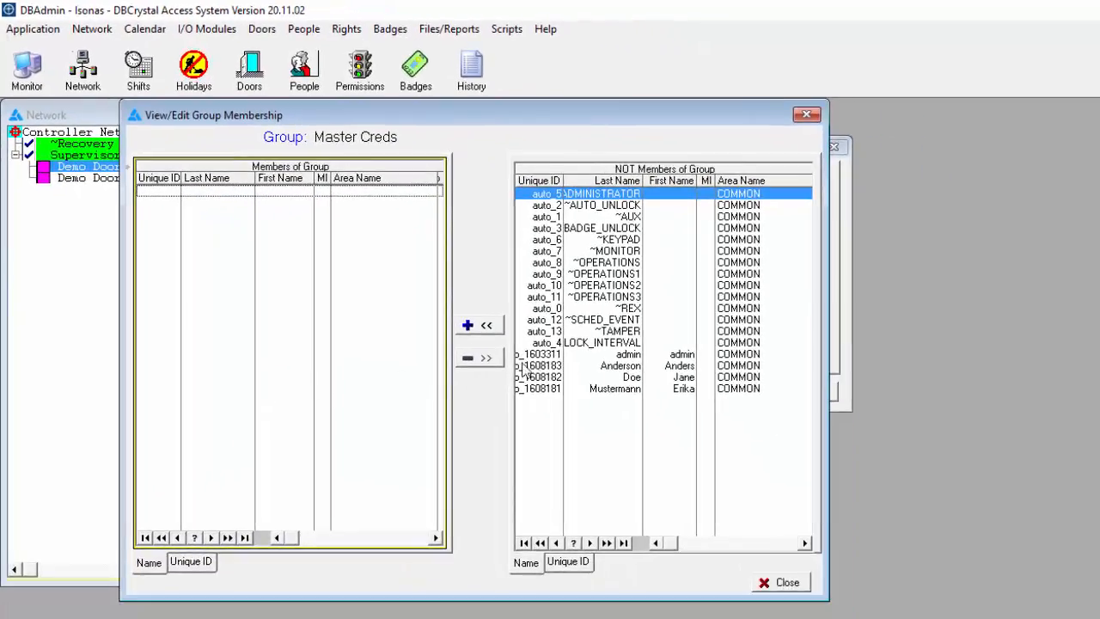
left_click(628, 389)
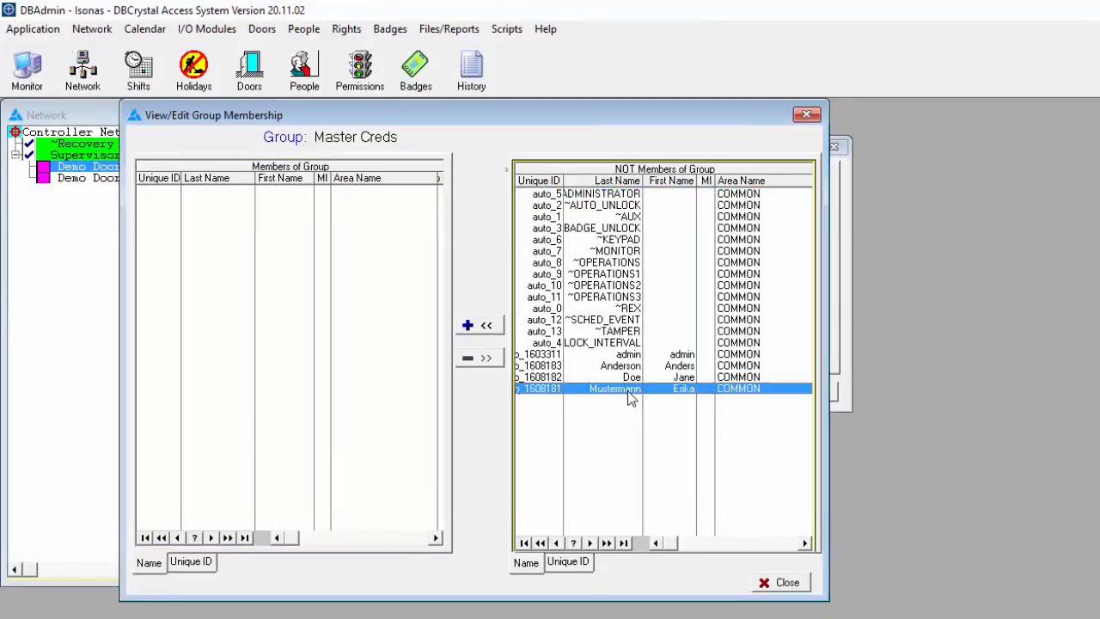
left_click(484, 327)
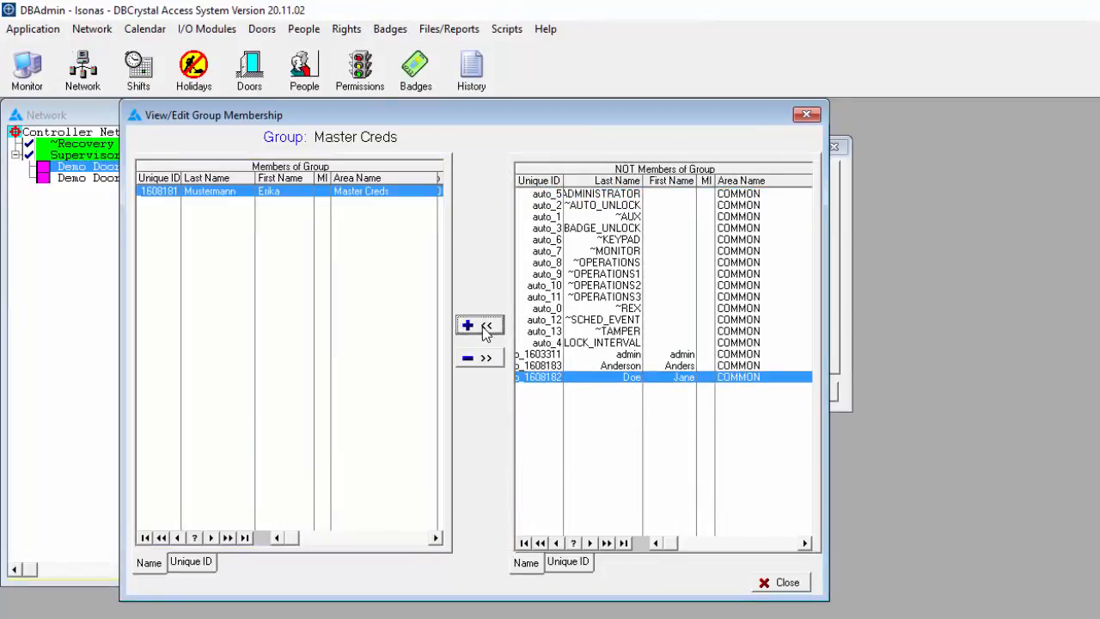
left_click(785, 582)
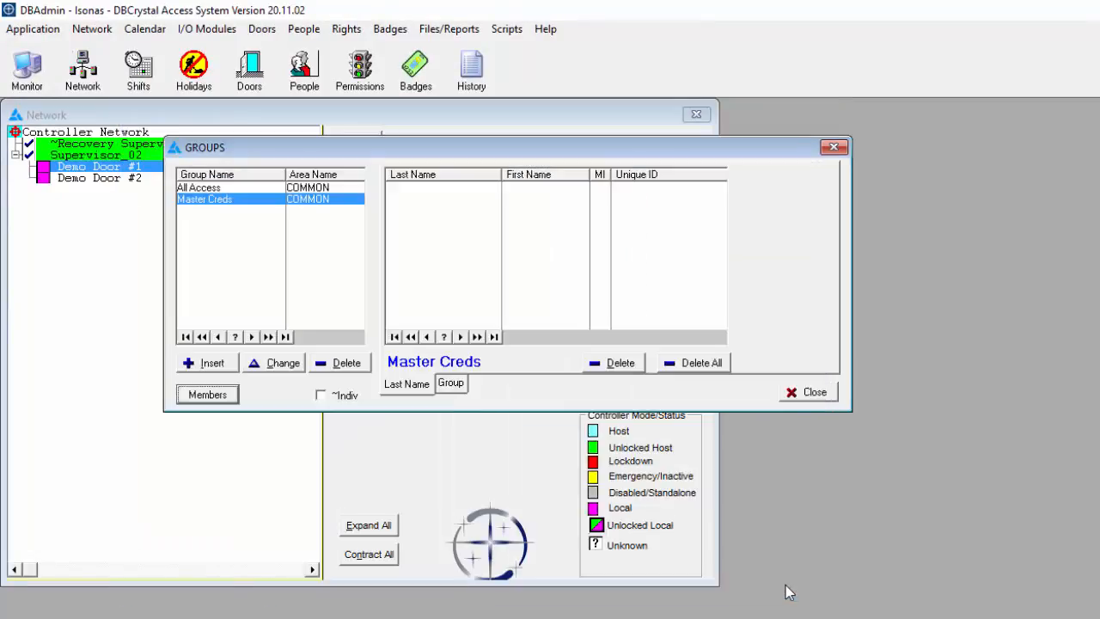
left_click(810, 393)
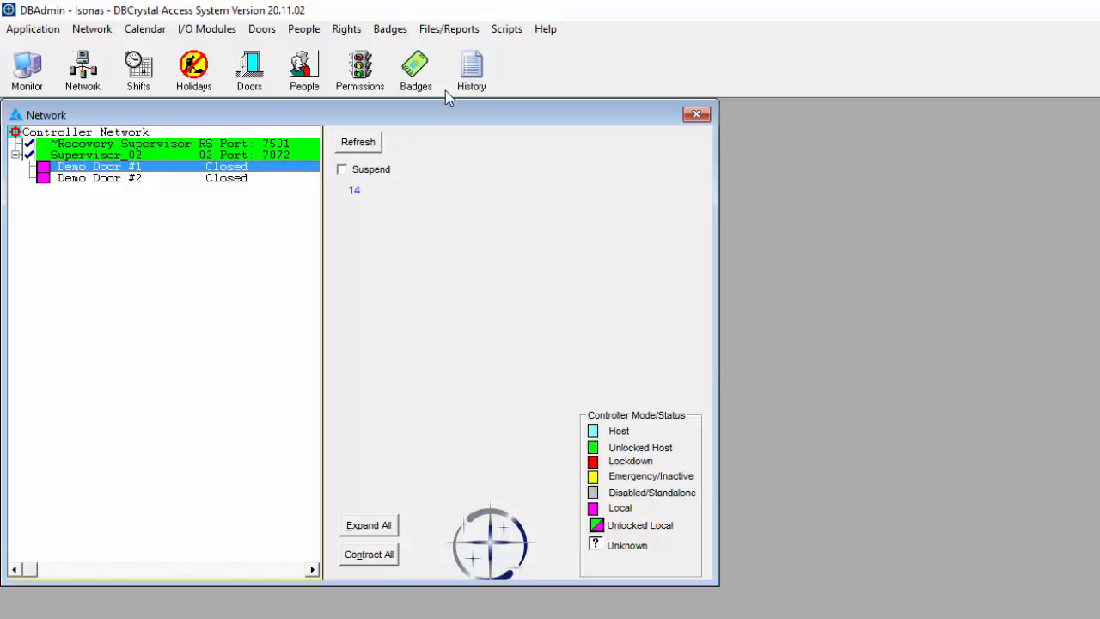
Add a group-level badge special properties record and choose Master Creds as its group of people
left_click(418, 79)
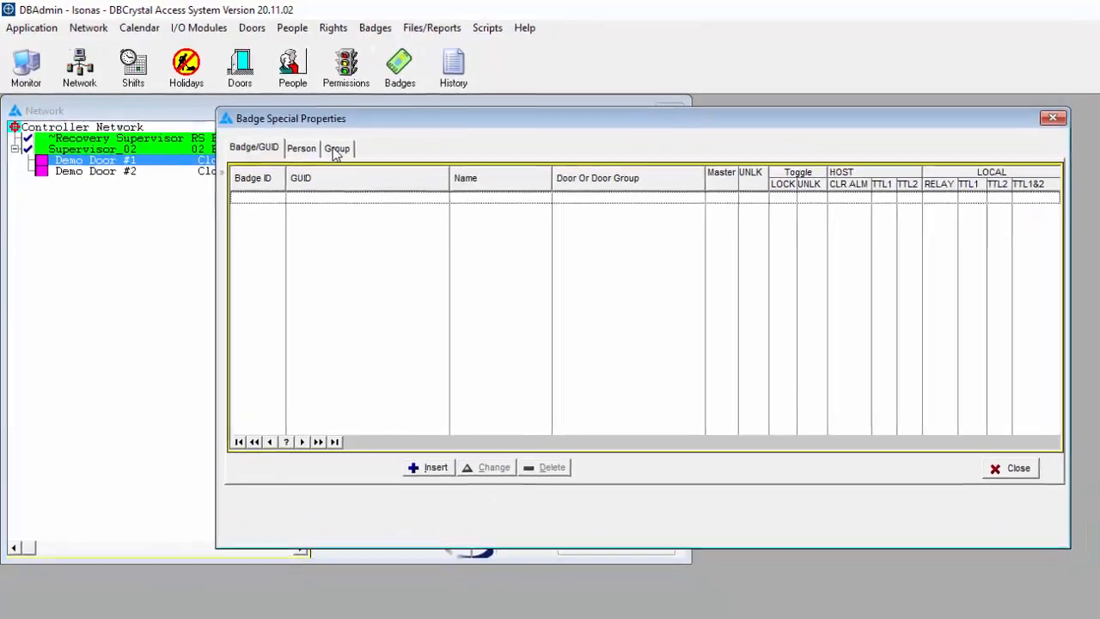
left_click(328, 144)
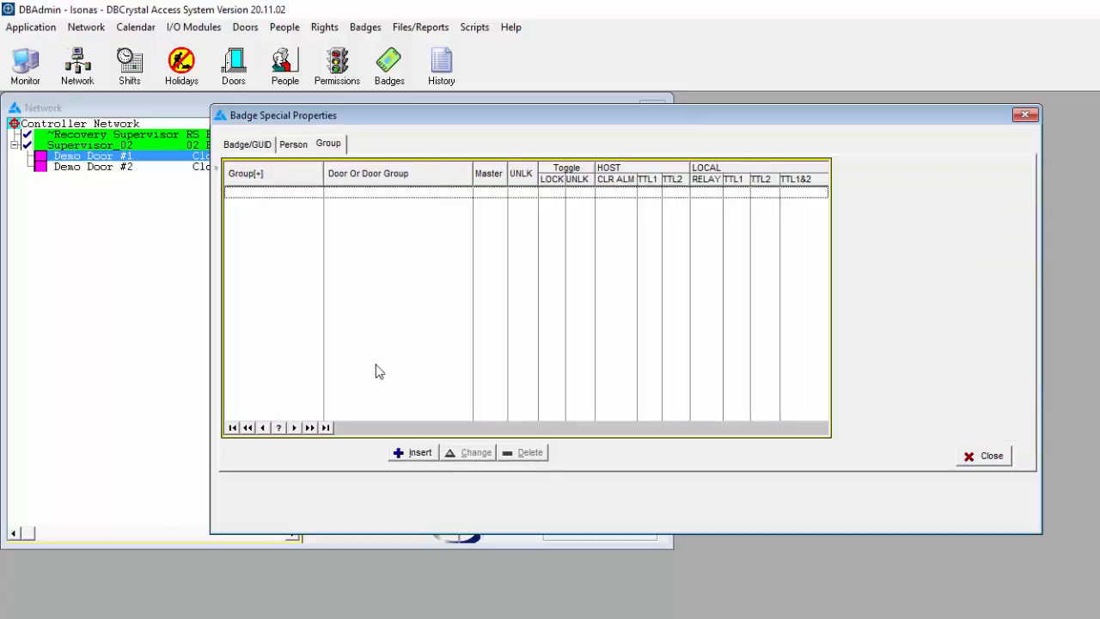
left_click(416, 453)
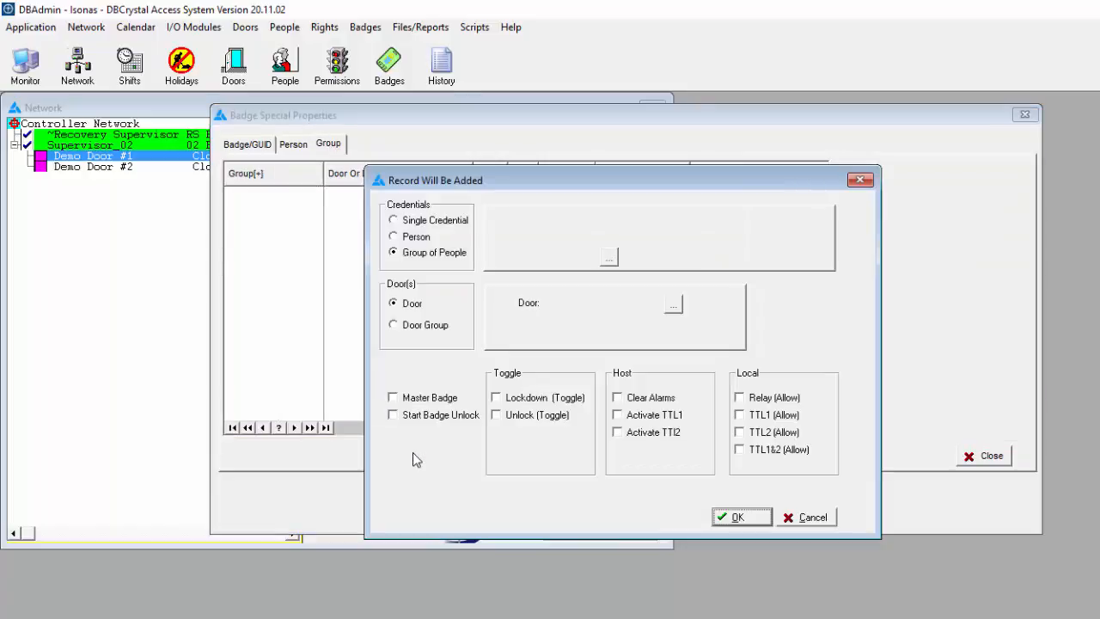
left_click(609, 257)
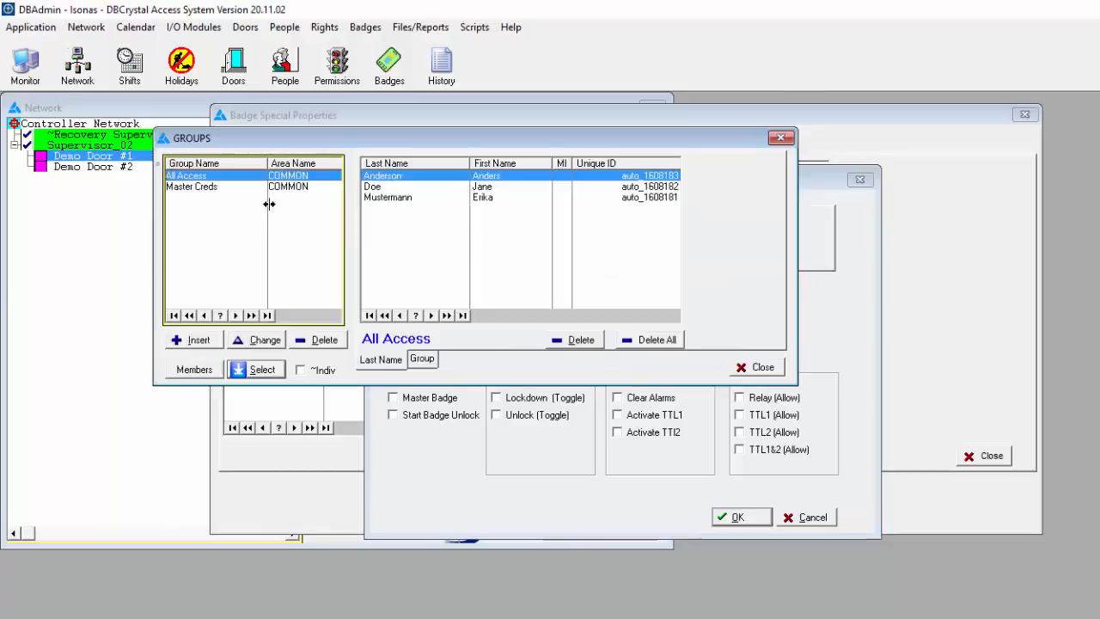
left_click(388, 198)
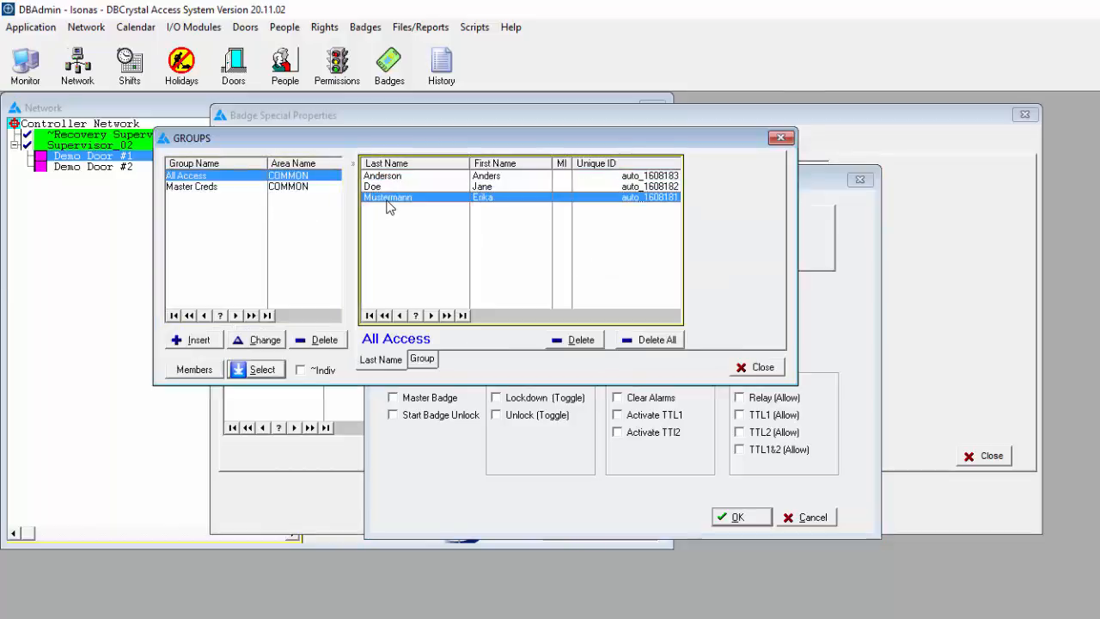
left_click(191, 187)
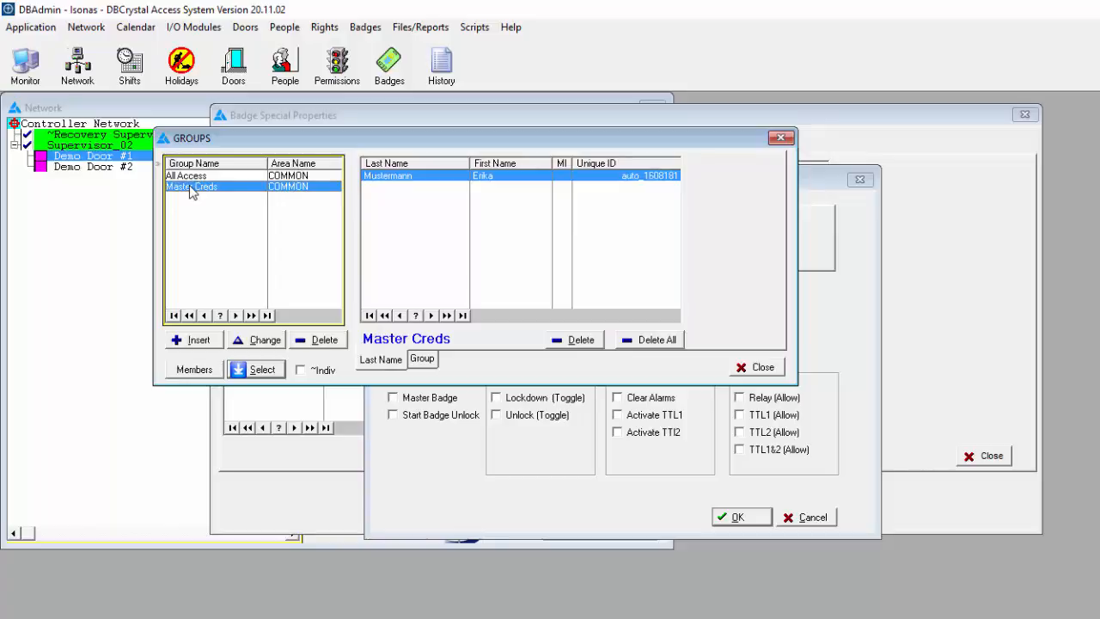
left_click(259, 371)
Apply the record to the All Doors door group with Master Badge enabled, then save it and close the special properties
left_click(419, 330)
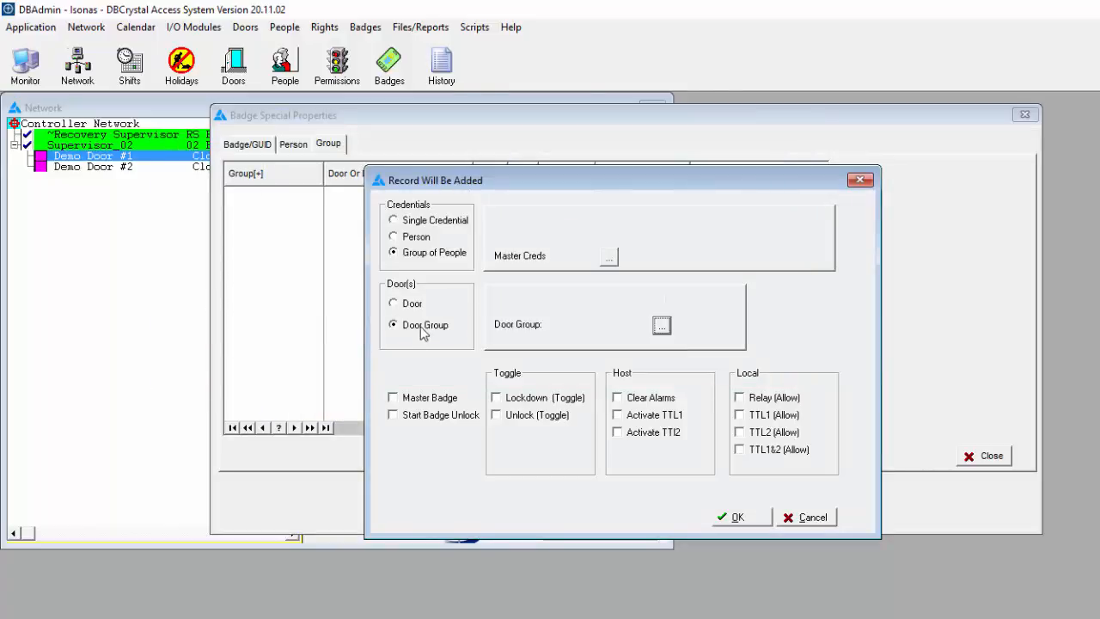
left_click(662, 325)
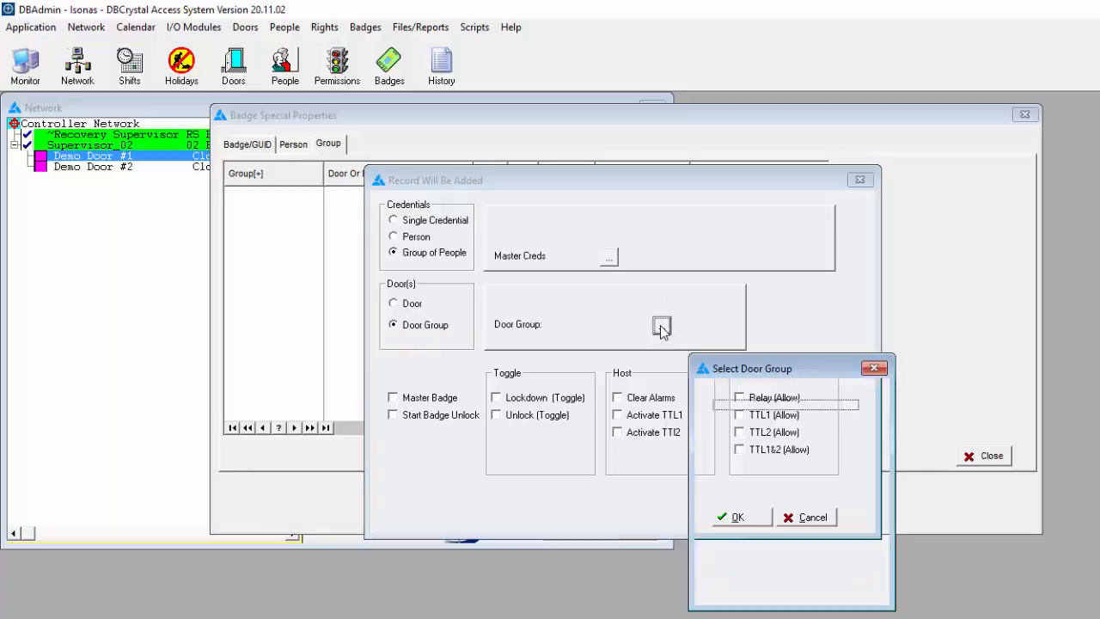
left_click(788, 578)
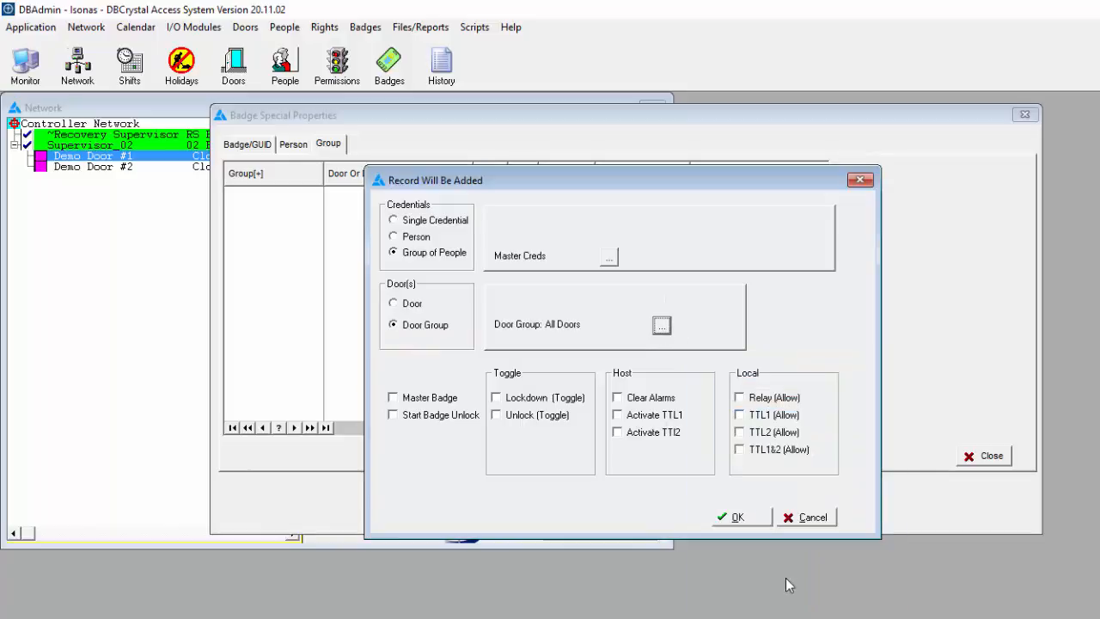
left_click(392, 398)
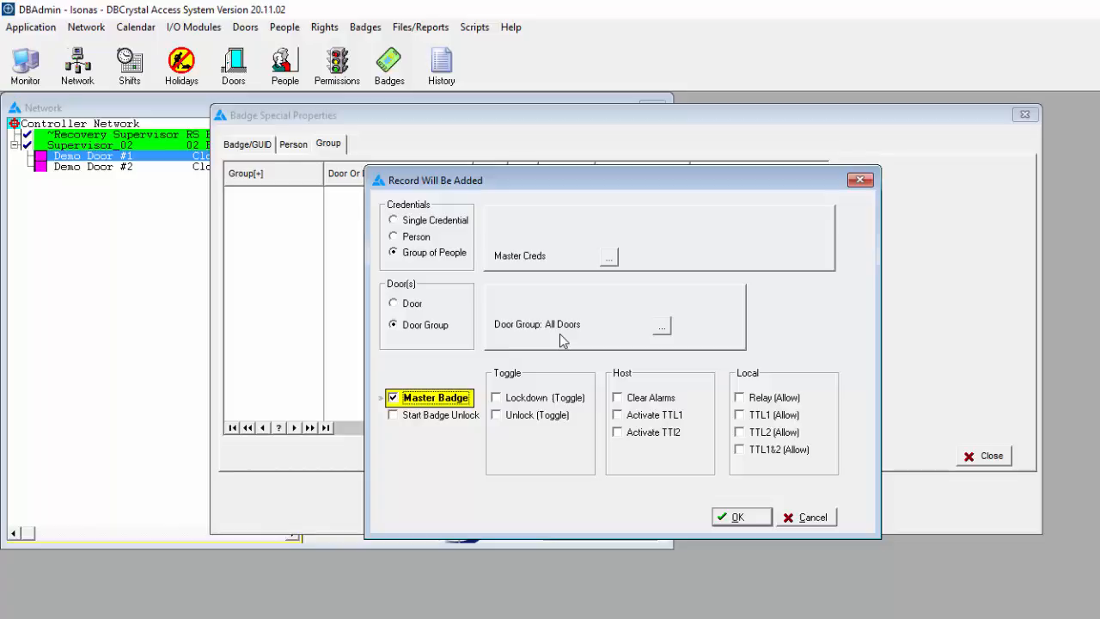
left_click(745, 519)
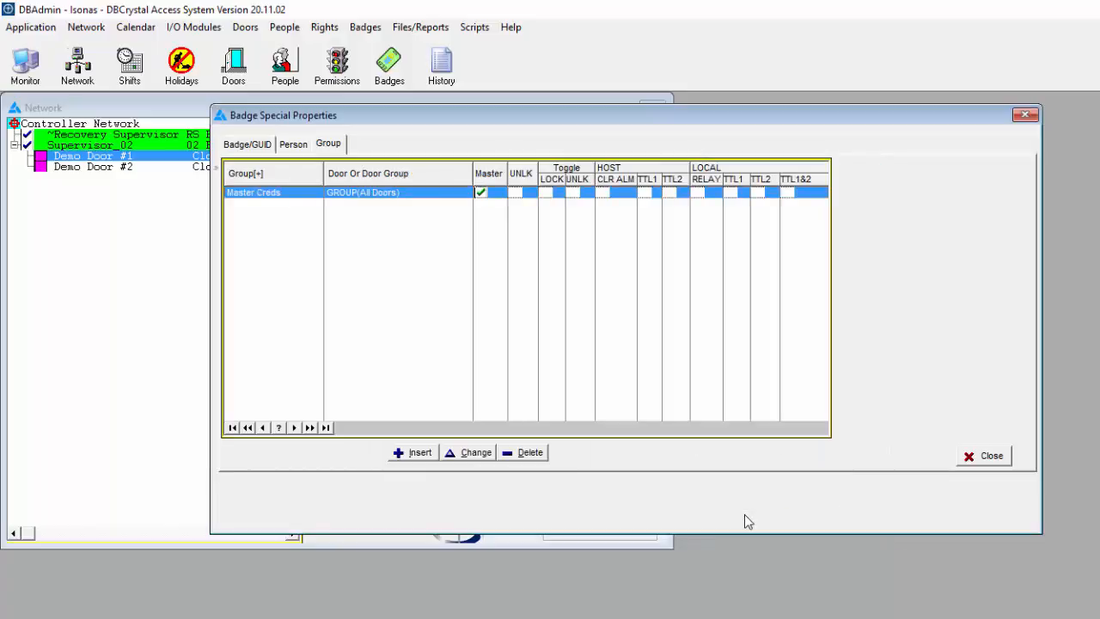
left_click(985, 457)
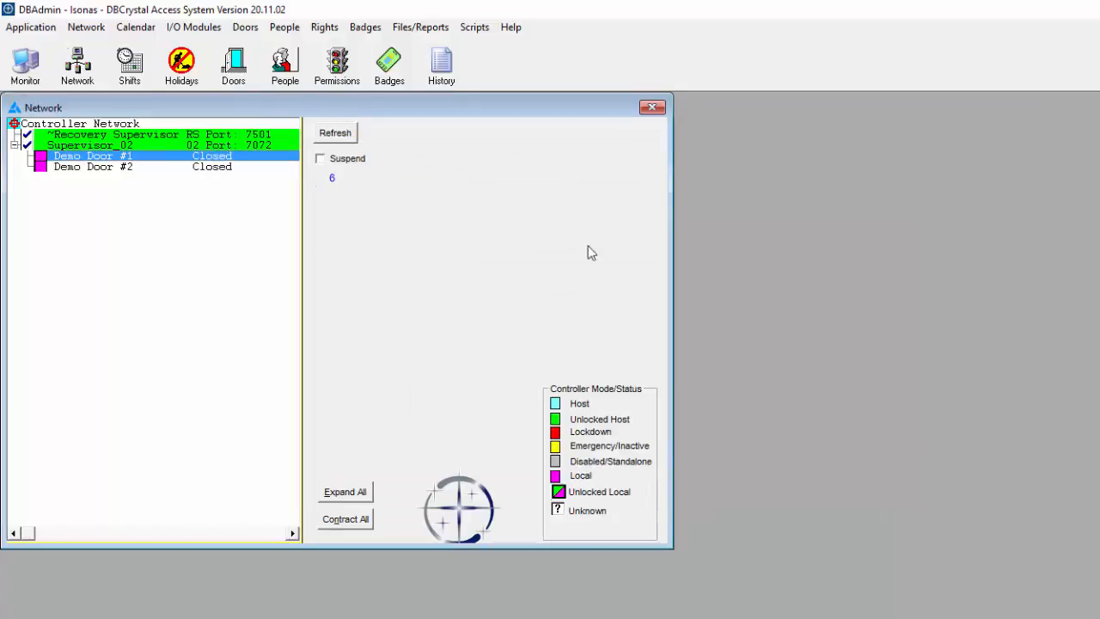
Run a full interactive compile of the group permissions to the doors, then close the status and permissions windows
left_click(337, 64)
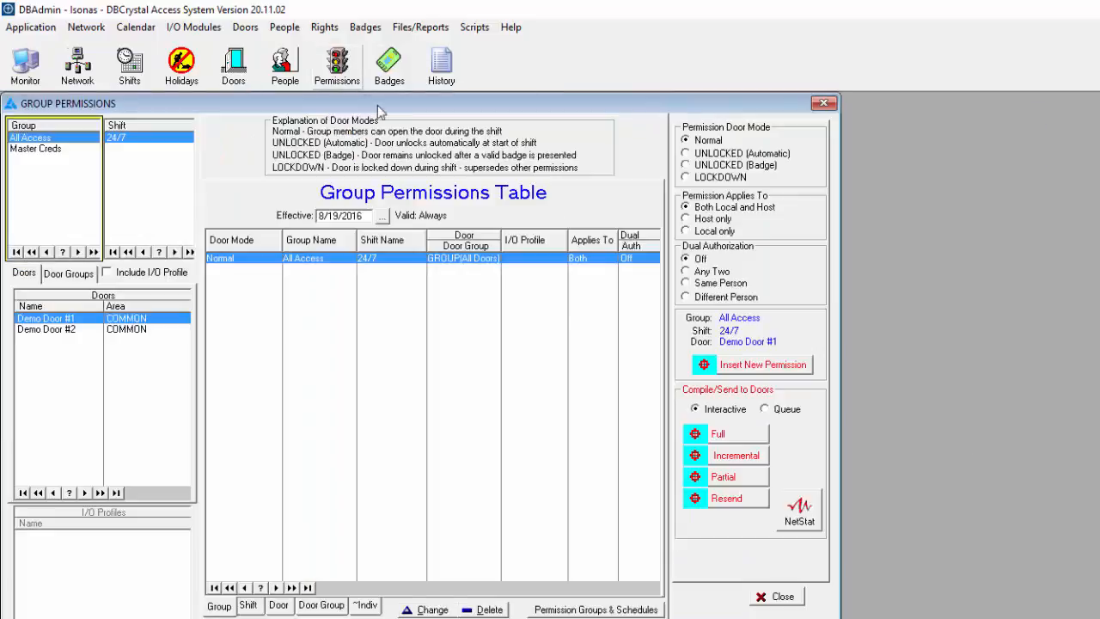
left_click(726, 436)
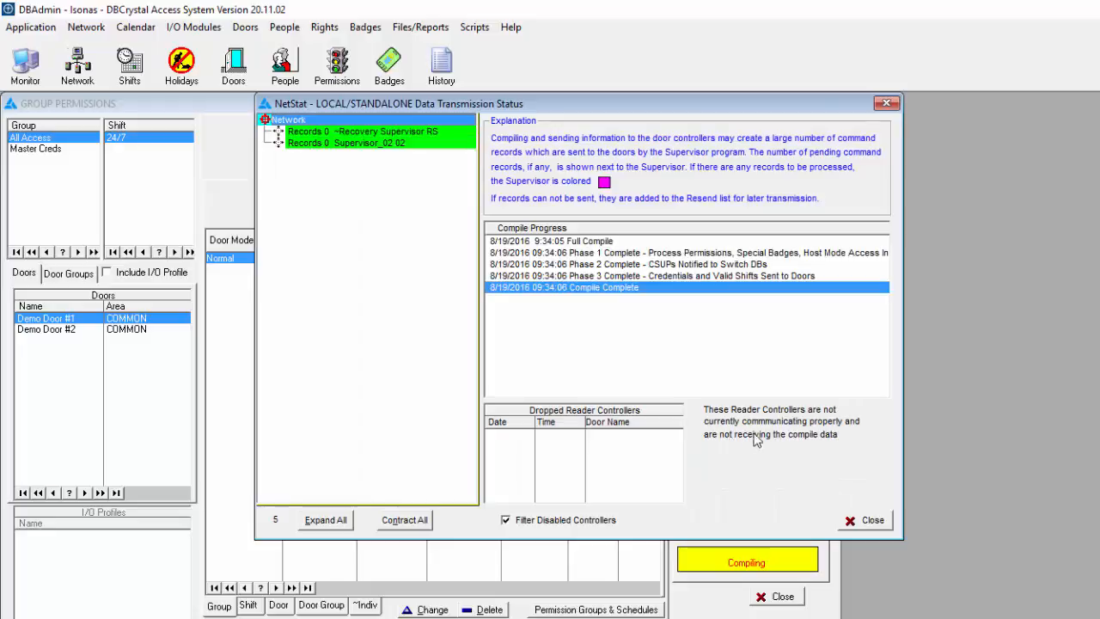
left_click(866, 522)
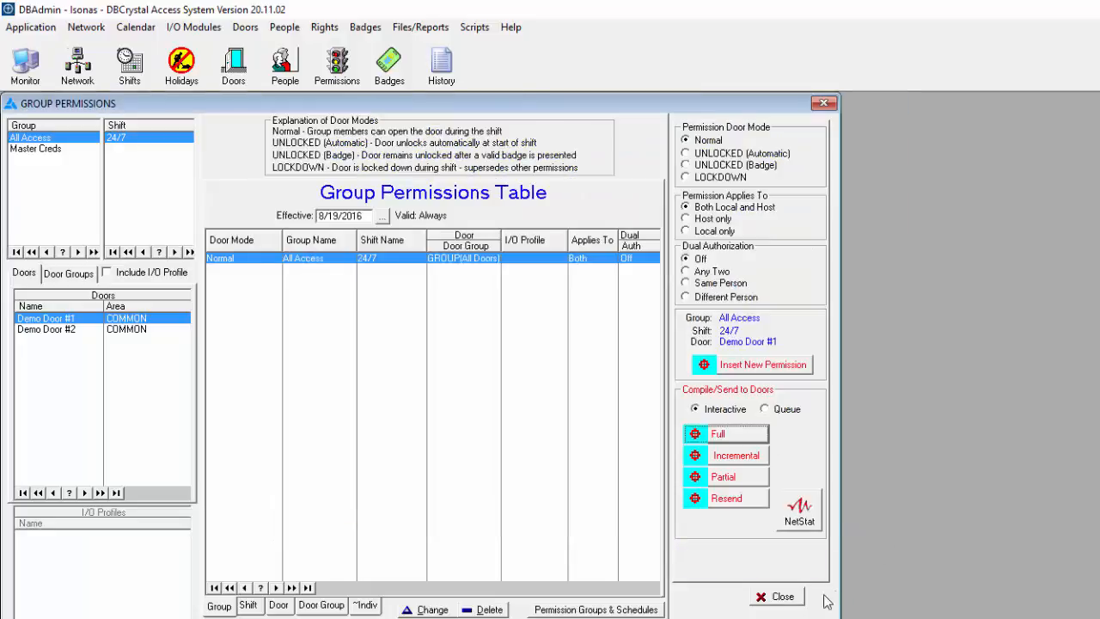
left_click(780, 598)
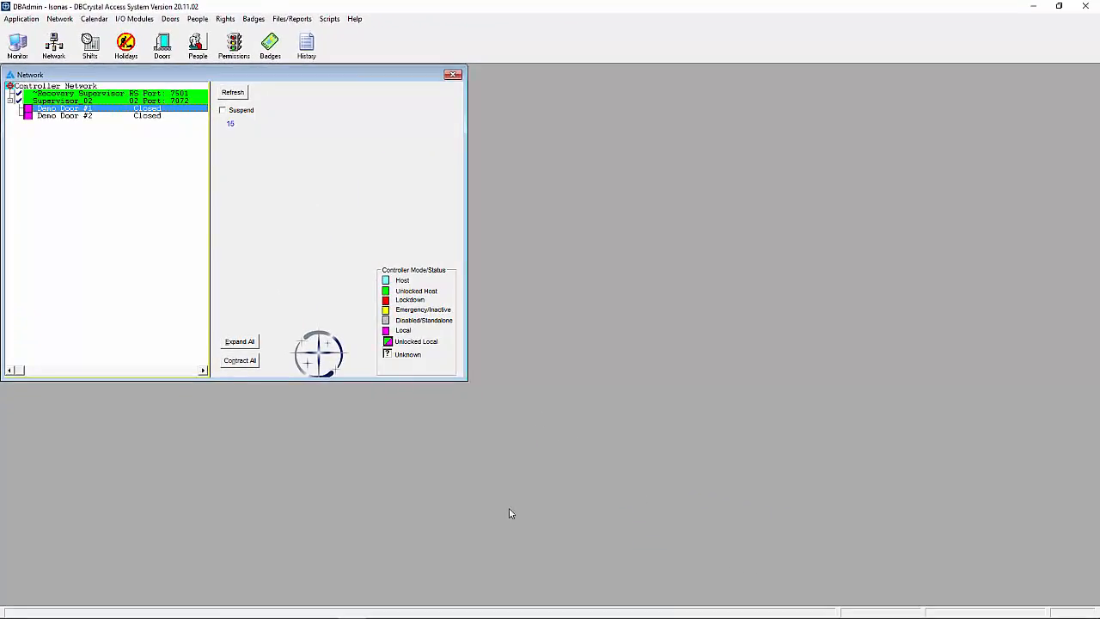
Switch to Isonas Easy Web in the browser, view the dashboard monitor, and execute the Reset Lockdown script
left_click(323, 608)
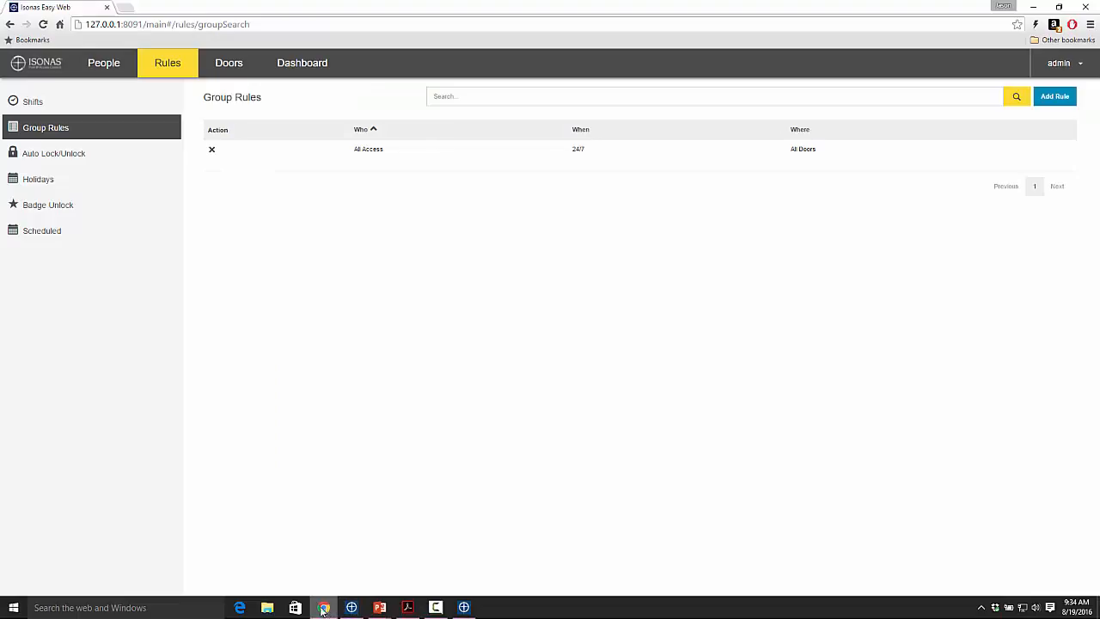
left_click(279, 67)
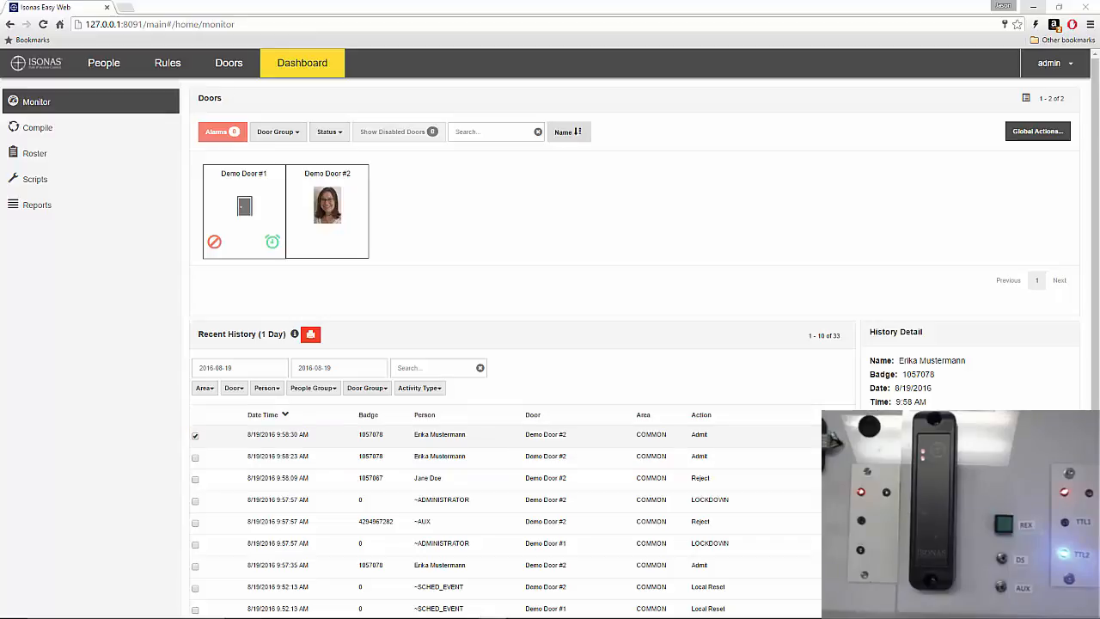
left_click(17, 179)
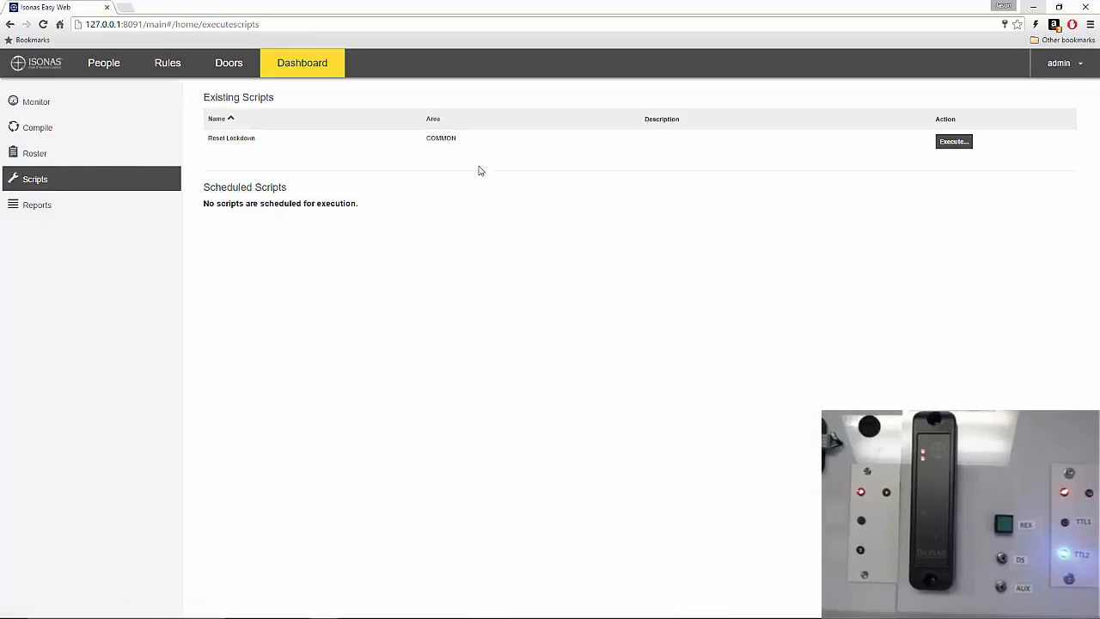
left_click(954, 142)
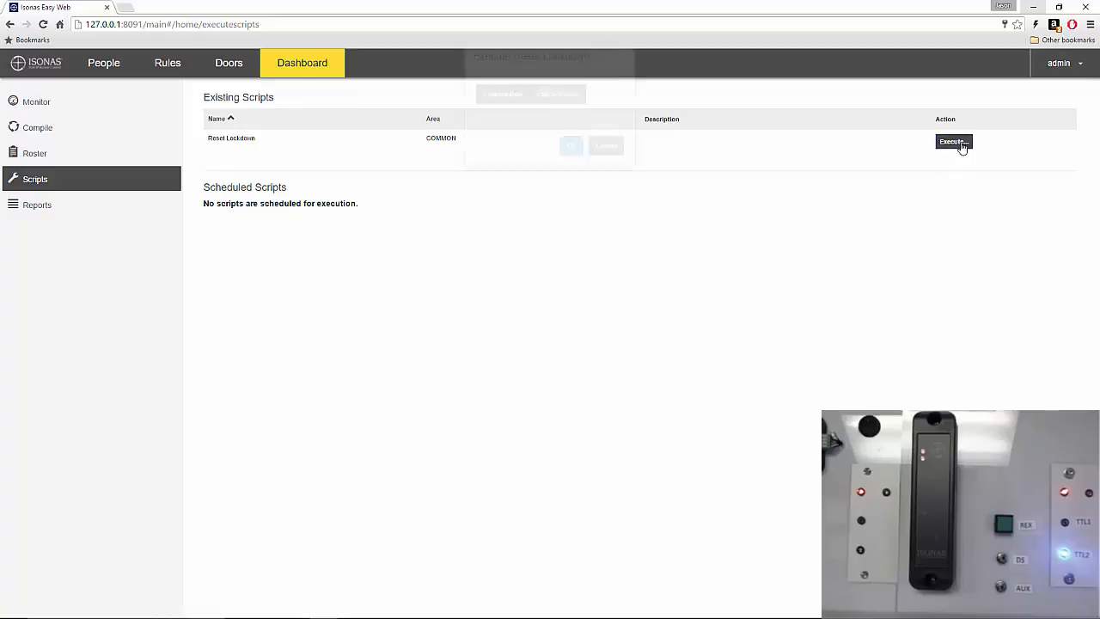
left_click(571, 172)
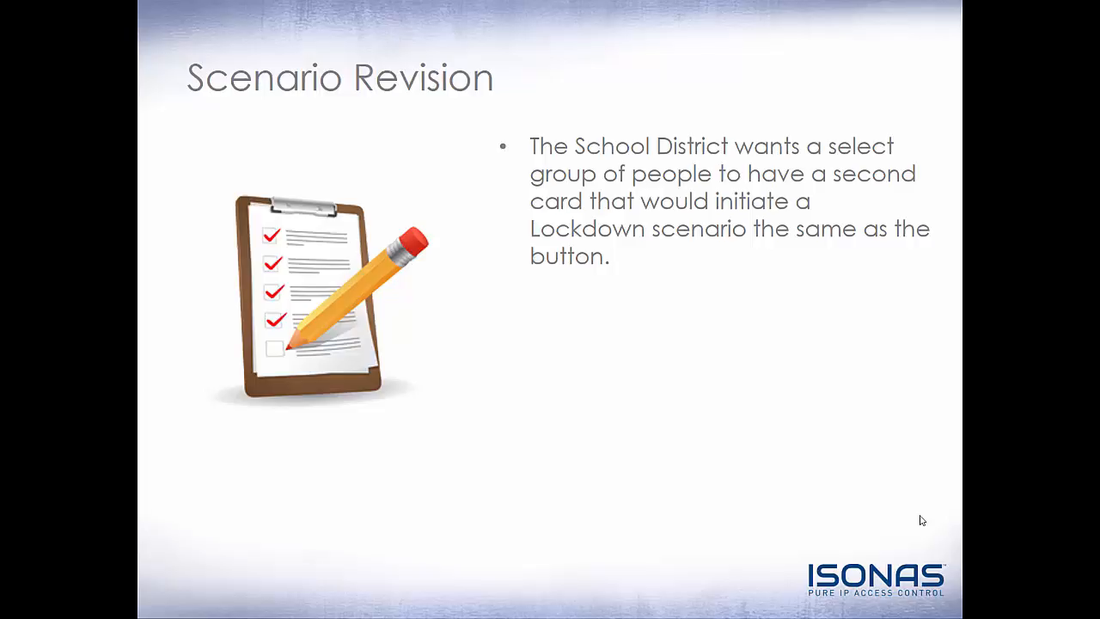
left_click(920, 519)
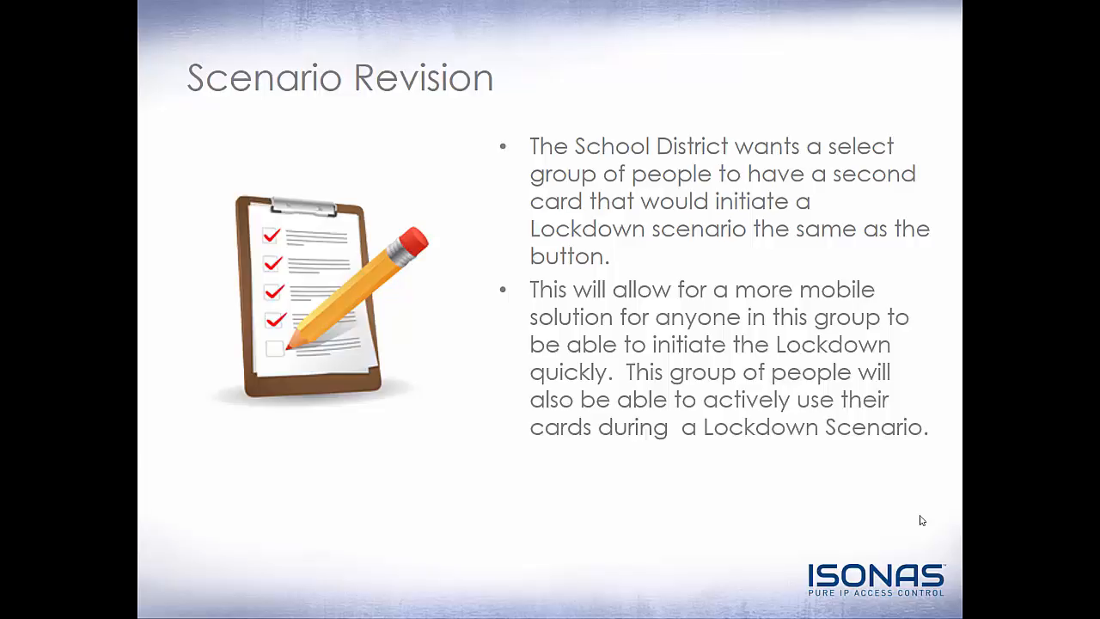
Switch to DBAdmin, add a people group named "Lockdown Creds" in the COMMON administrative area, and close the group management
key("alt+Tab")
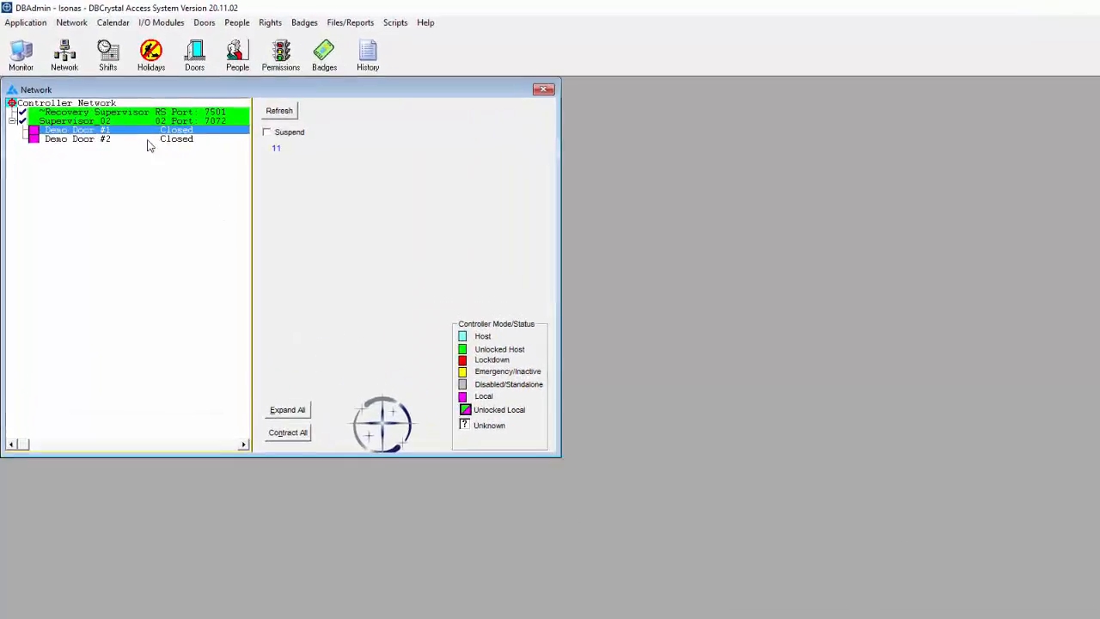
left_click(196, 19)
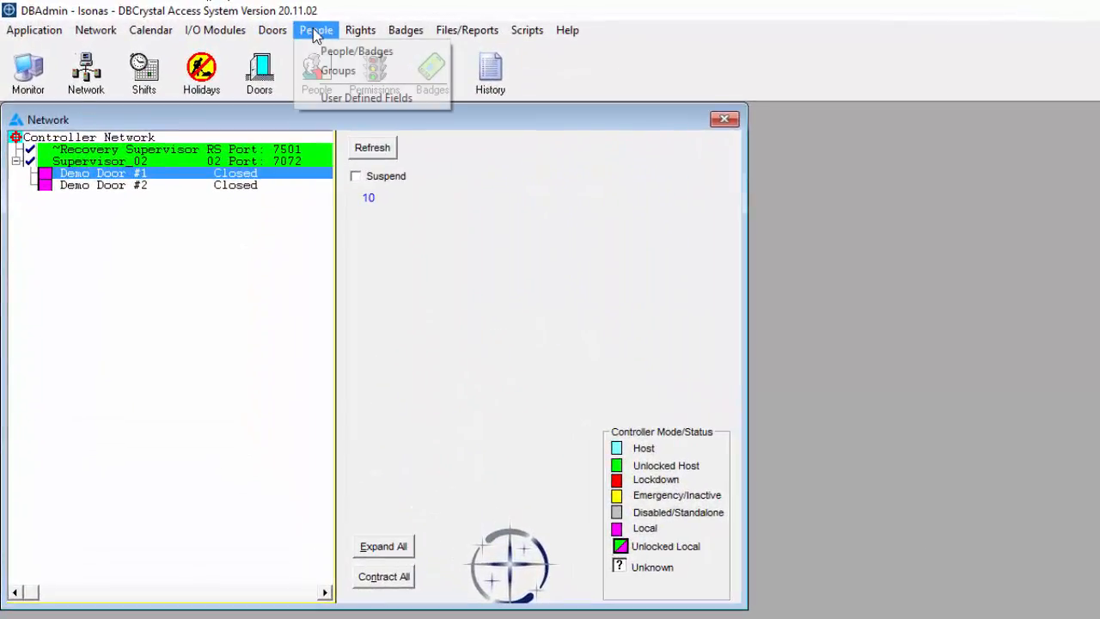
left_click(327, 71)
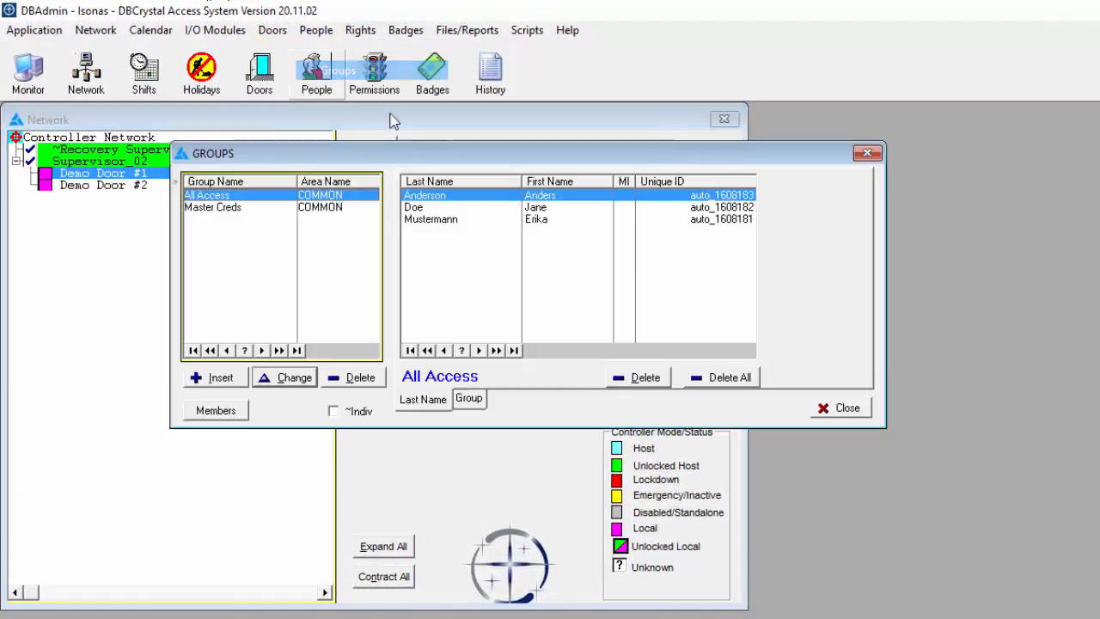
left_click(241, 384)
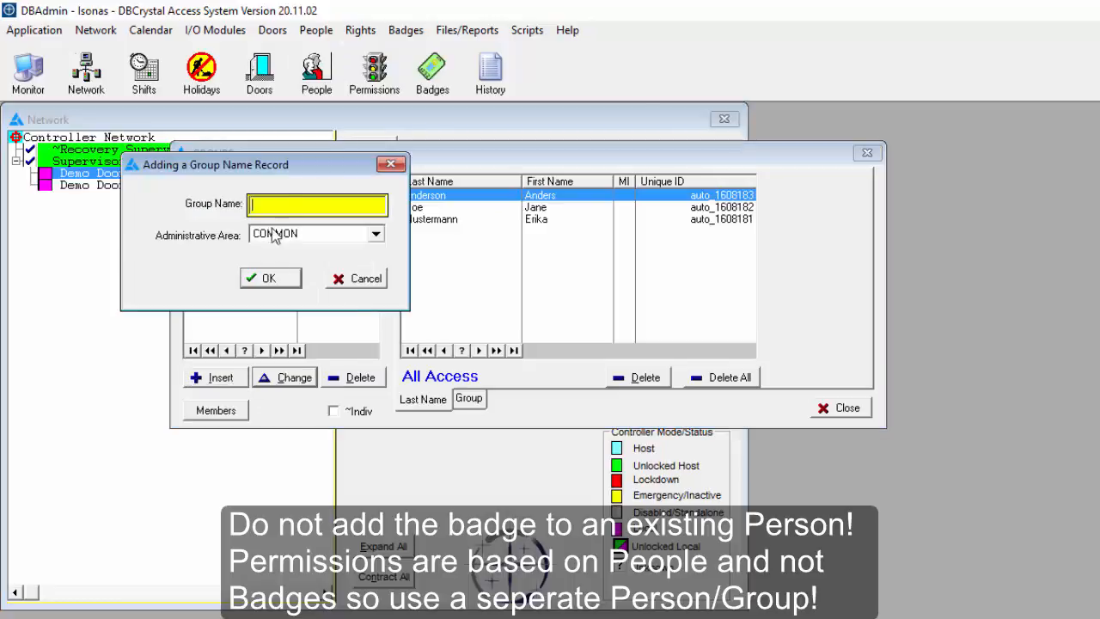
type("Lockdown ")
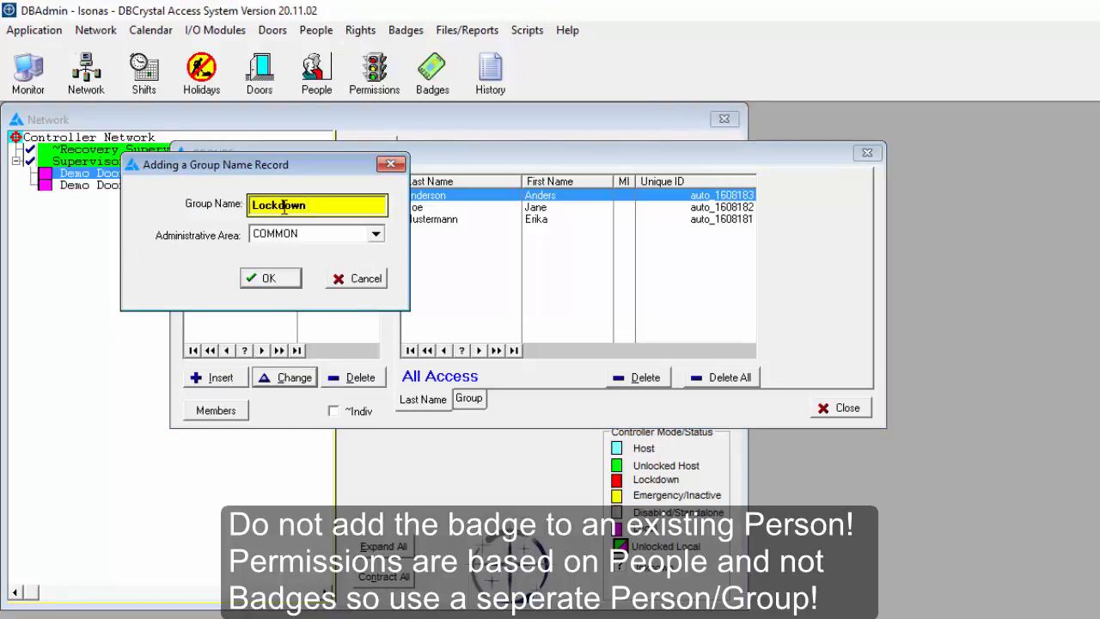
type("Creds")
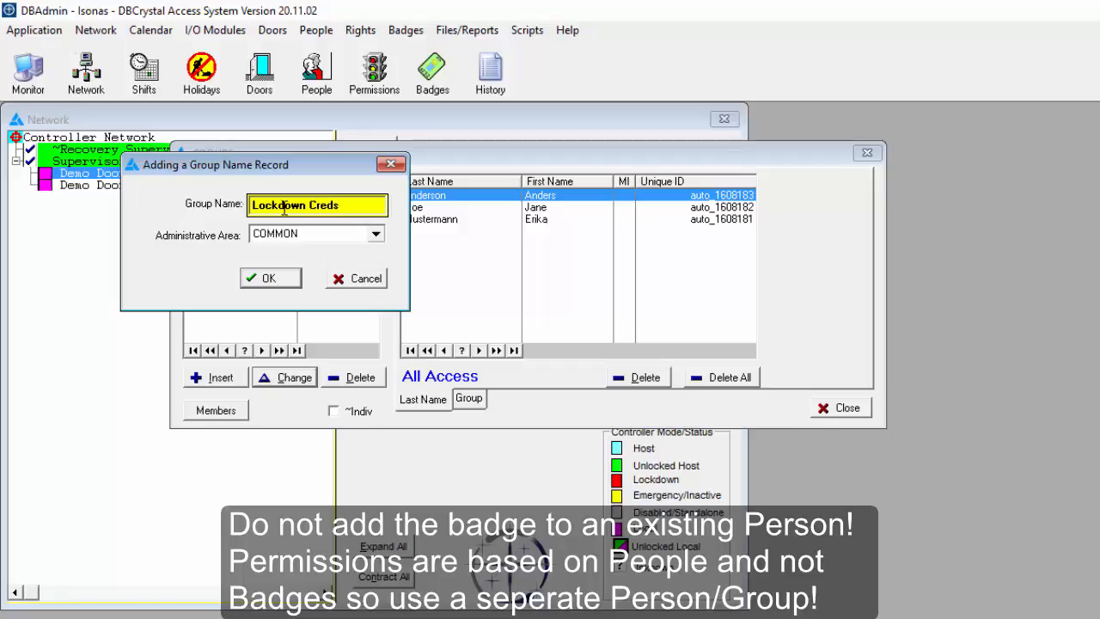
left_click(269, 278)
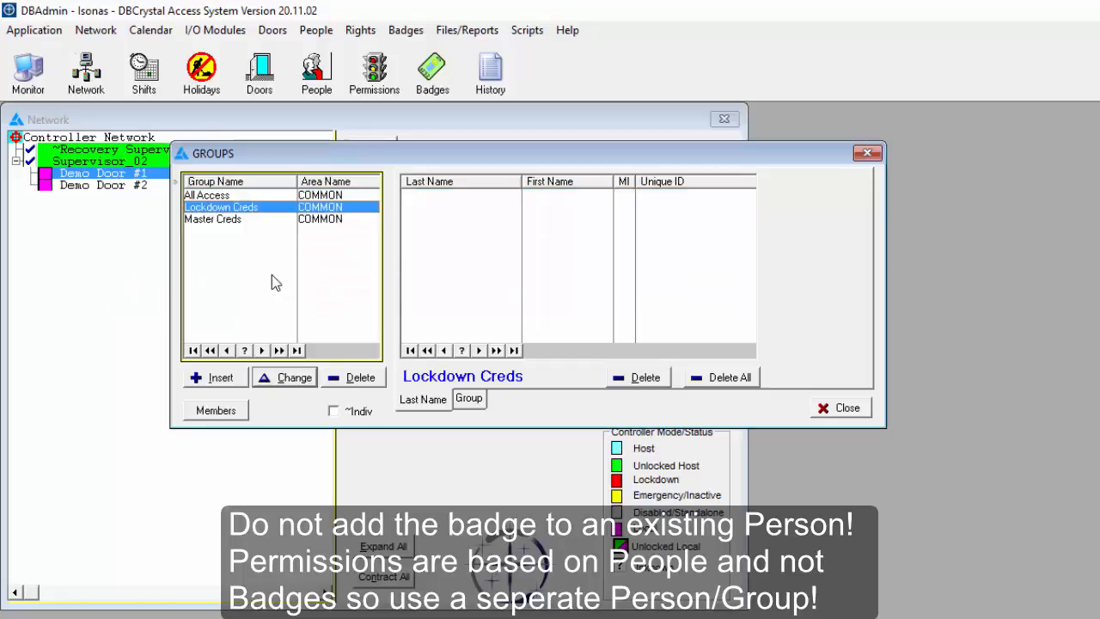
left_click(845, 409)
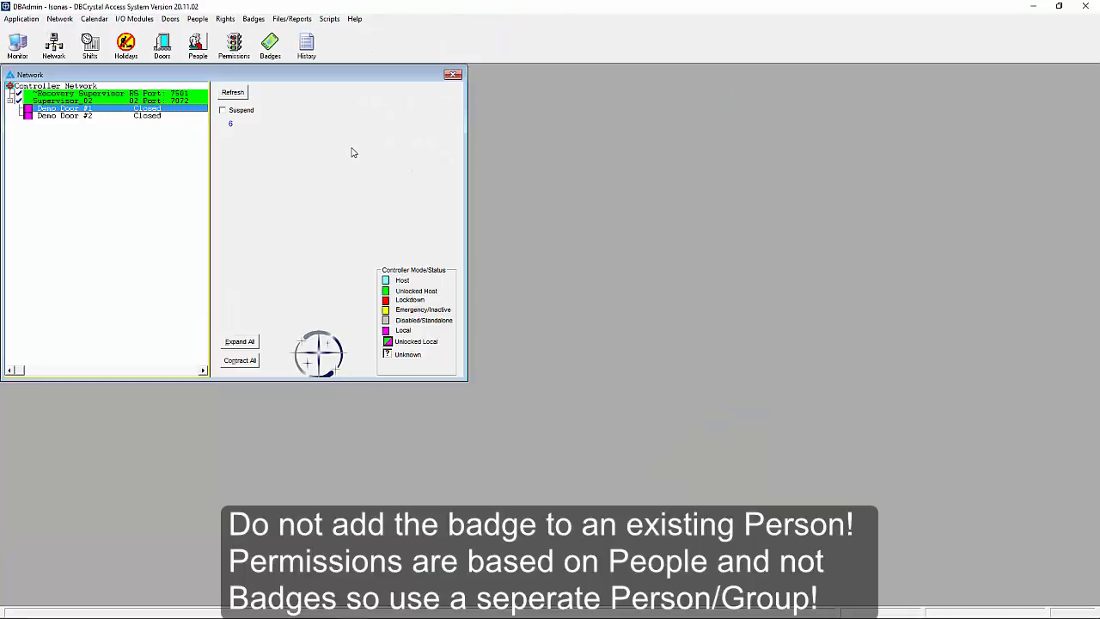
Switch to Easy Web and start a new person record with first name "Lockdown" and last name "Cred #1"
key("alt+Tab")
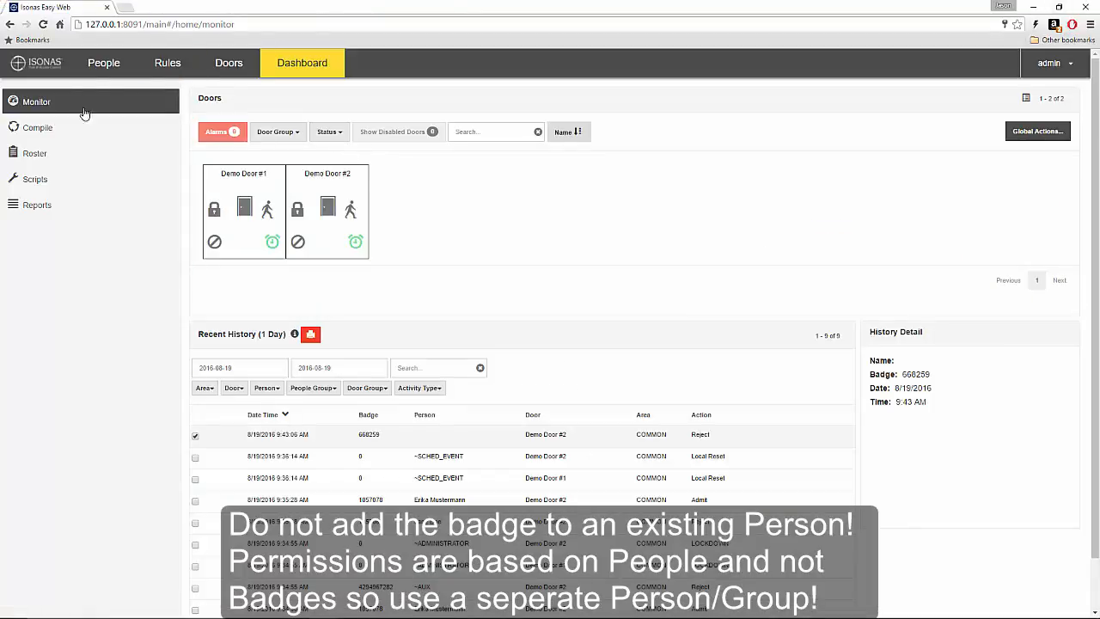
left_click(103, 63)
left_click(1048, 97)
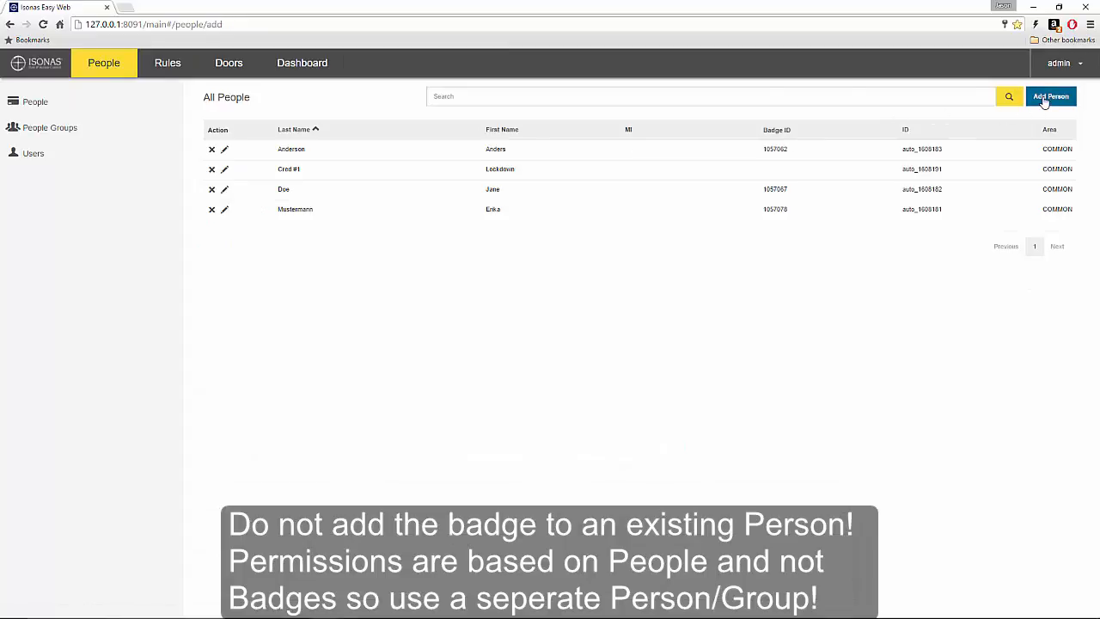
left_click(297, 208)
type("Lockdown")
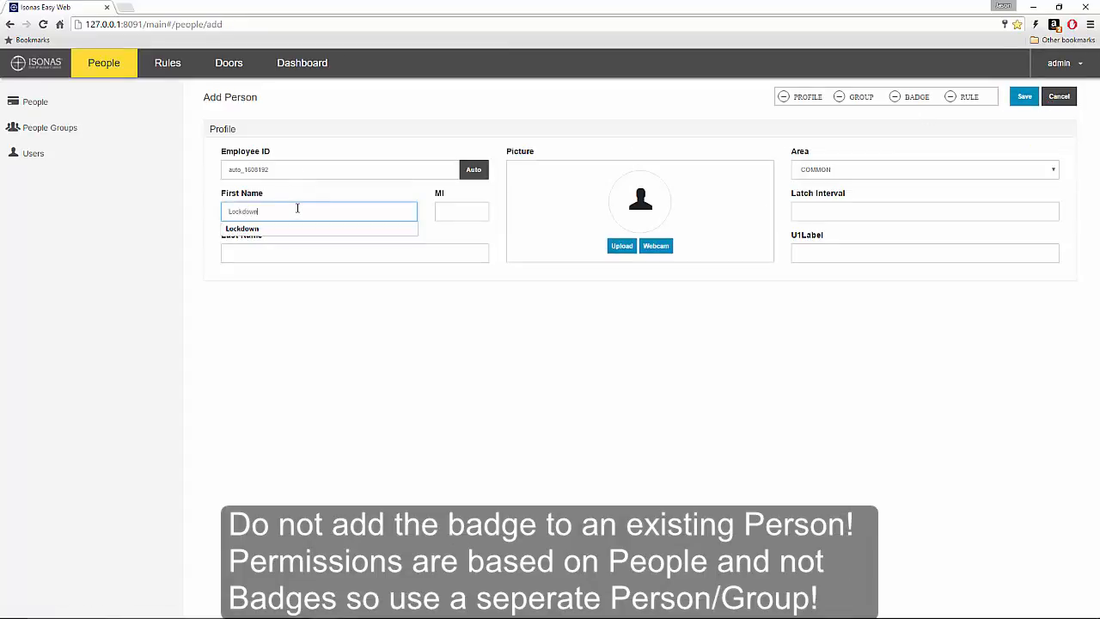
key("Tab")
key("Tab")
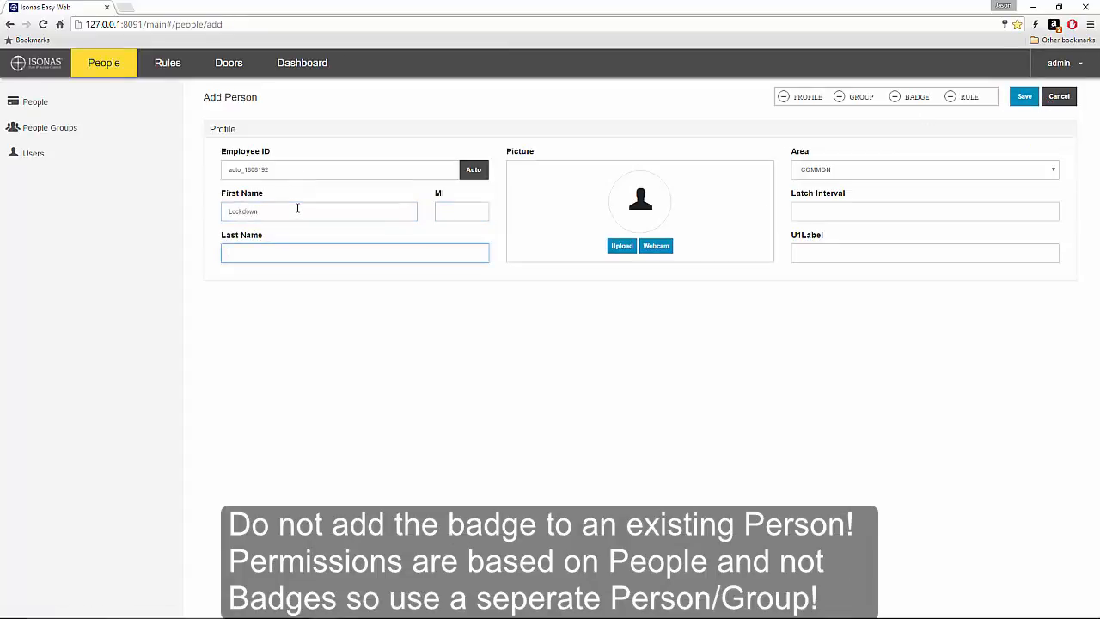
type("Cred ")
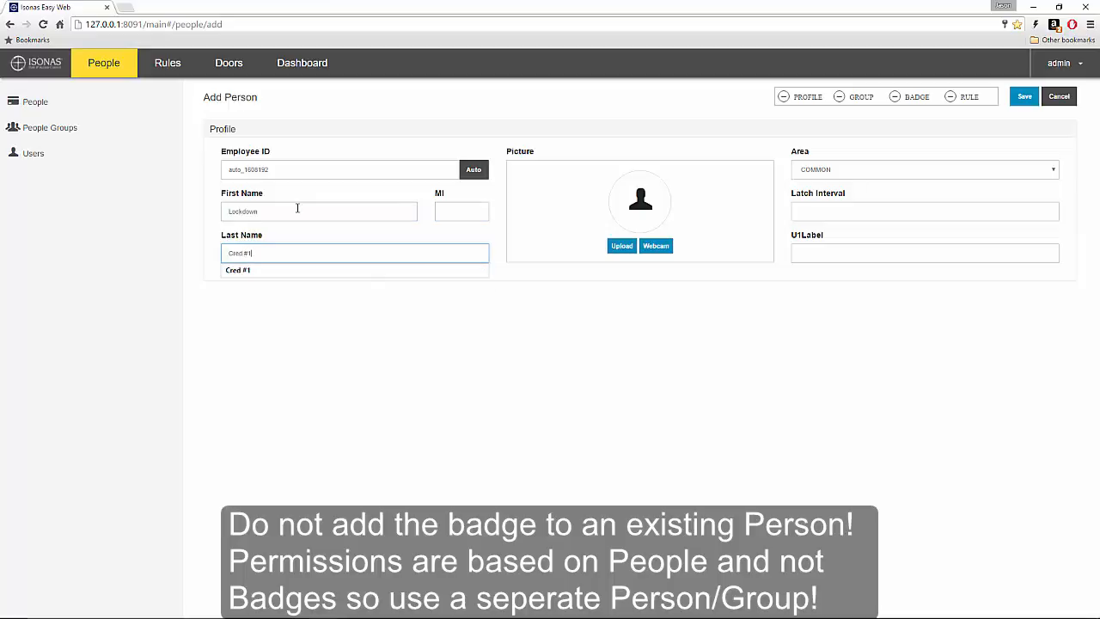
Finish the last name as "Cred #1", upload the padlock "Lock Down" image as the picture, and save the person
type("#1")
left_click(618, 247)
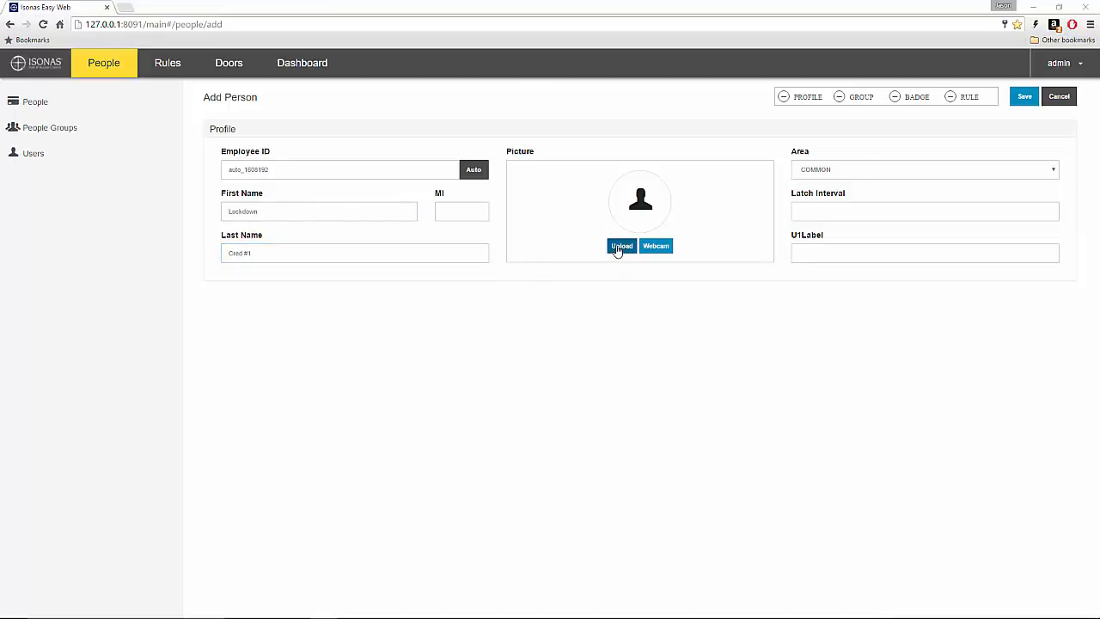
scroll(137, 206, "down", 2)
double_click(133, 215)
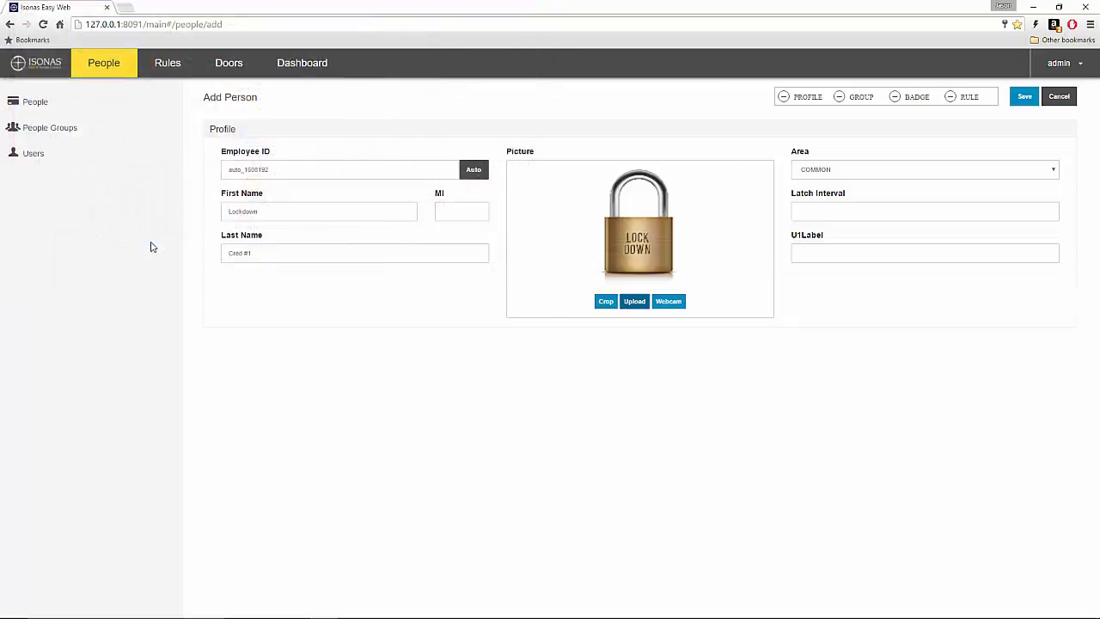
left_click(1024, 97)
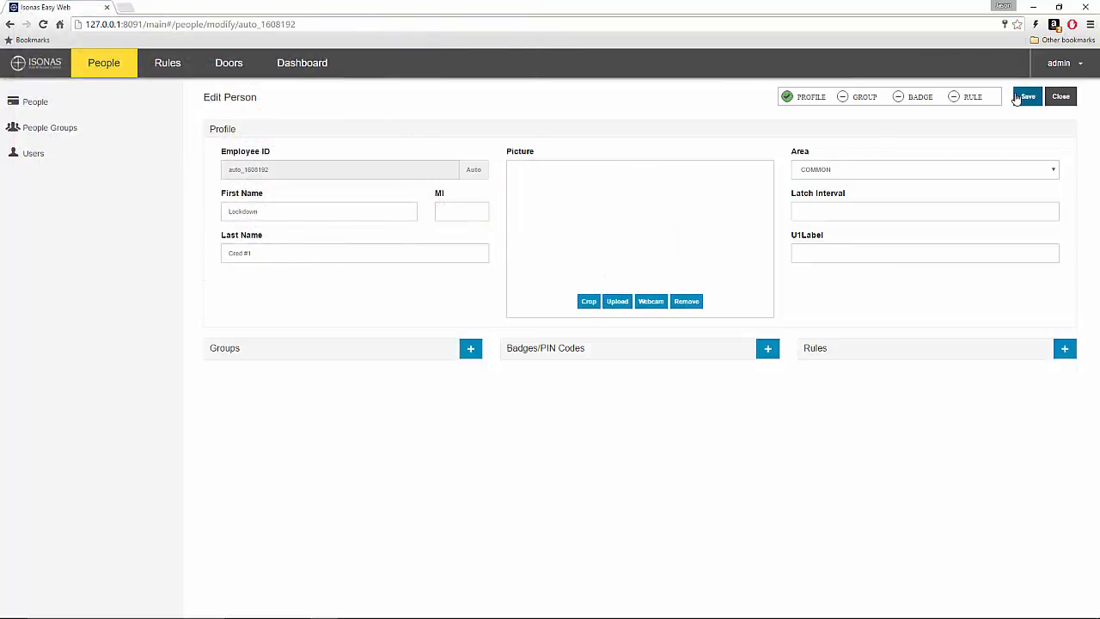
Assign the new person to the Lockdown Creds group
left_click(471, 353)
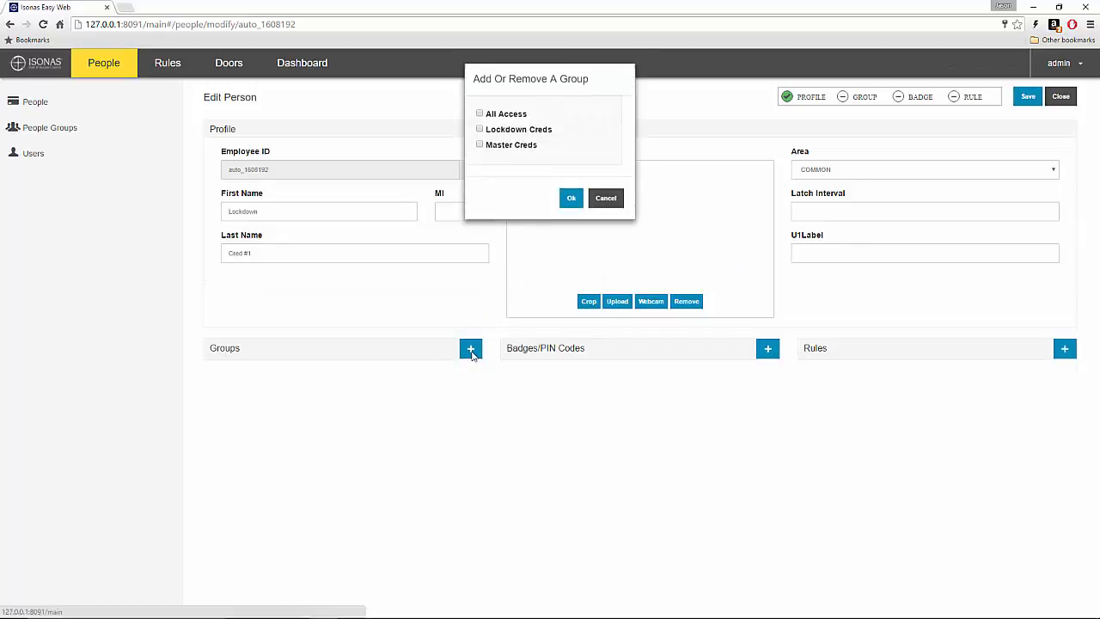
left_click(480, 129)
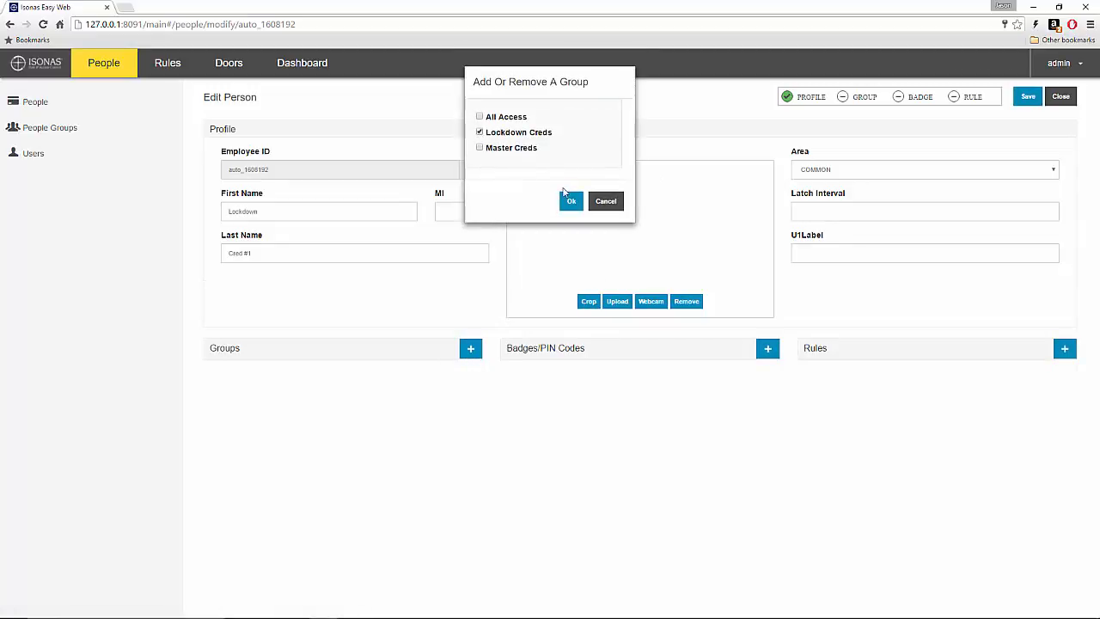
left_click(570, 201)
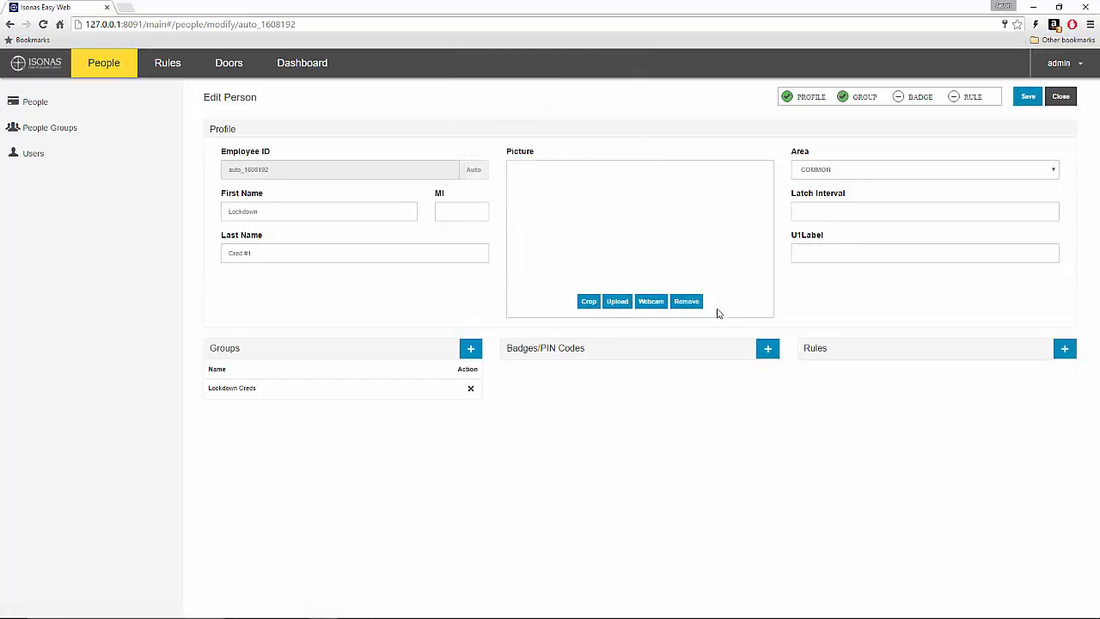
Add a badge to the person by reading it from Demo Door #2, save the record, and view the dashboard monitor
left_click(767, 350)
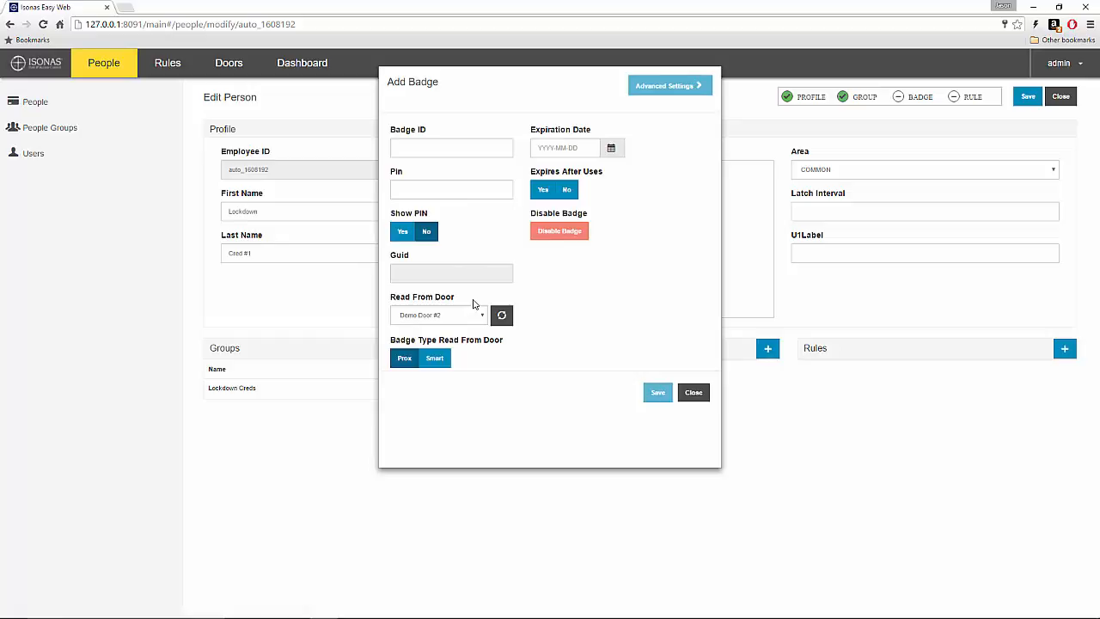
left_click(502, 314)
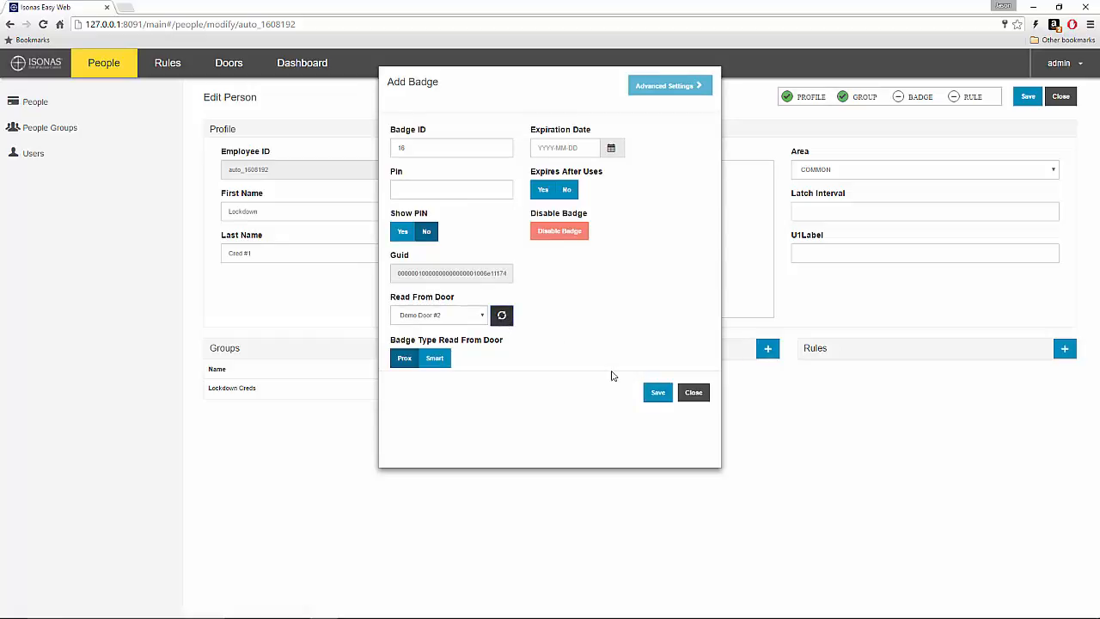
left_click(658, 393)
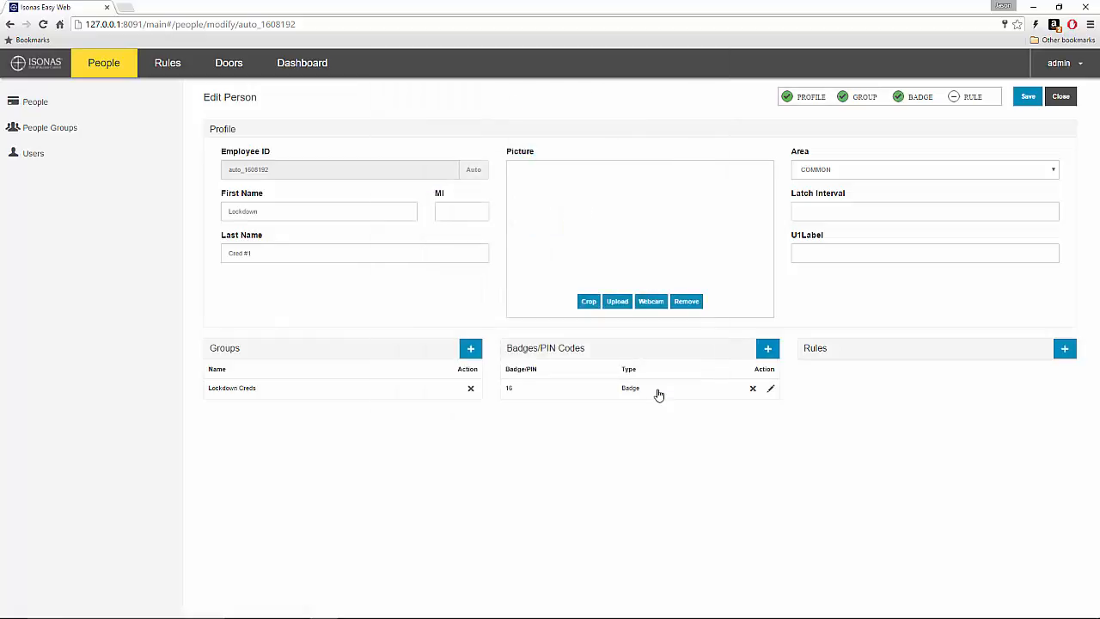
left_click(1028, 97)
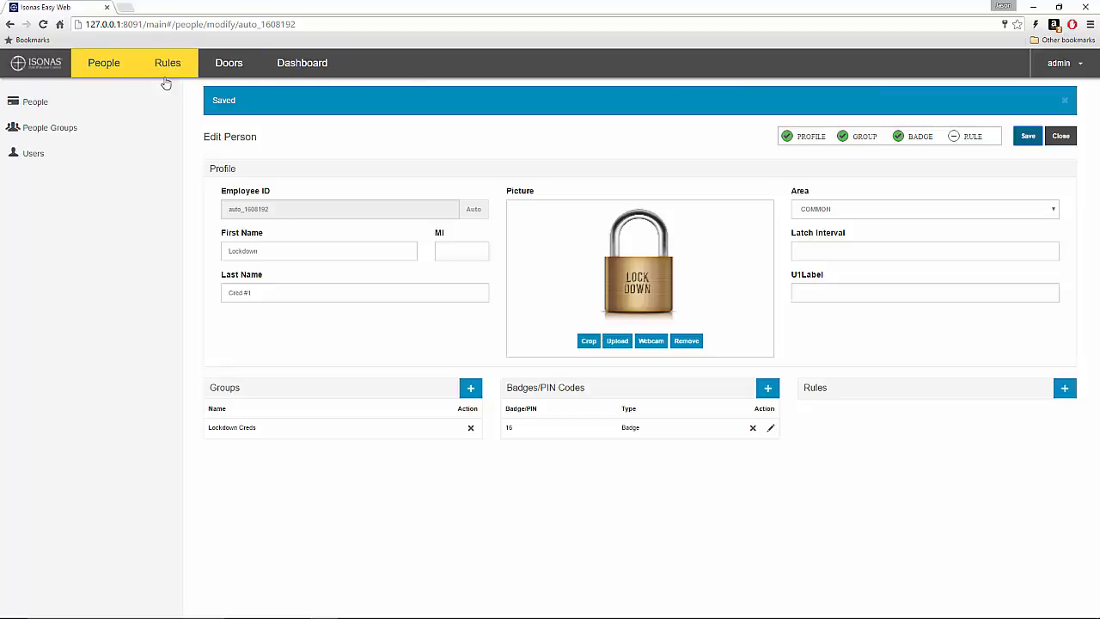
left_click(297, 74)
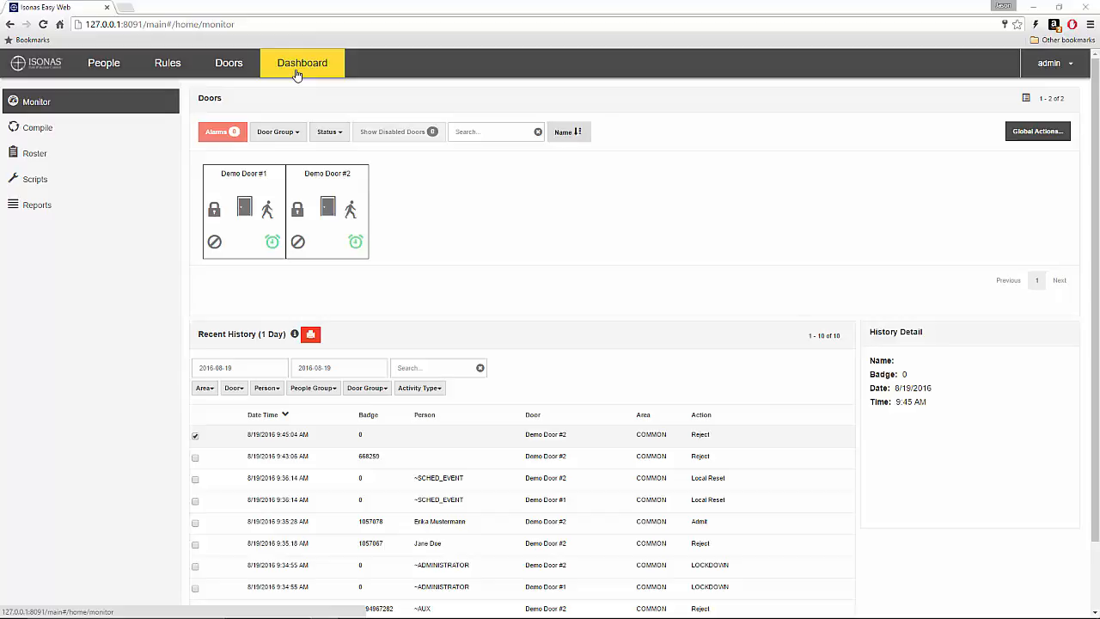
Switch to DBAdmin and start a new script record named "Card Lockdown" with the Reject event
key("alt+Tab")
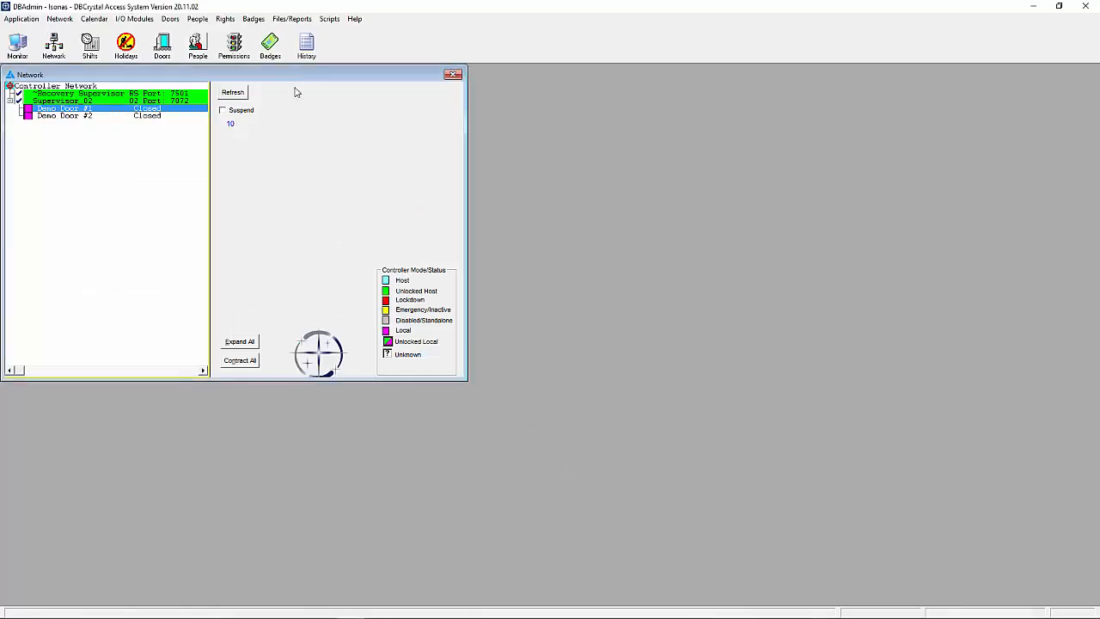
left_click(331, 19)
left_click(348, 32)
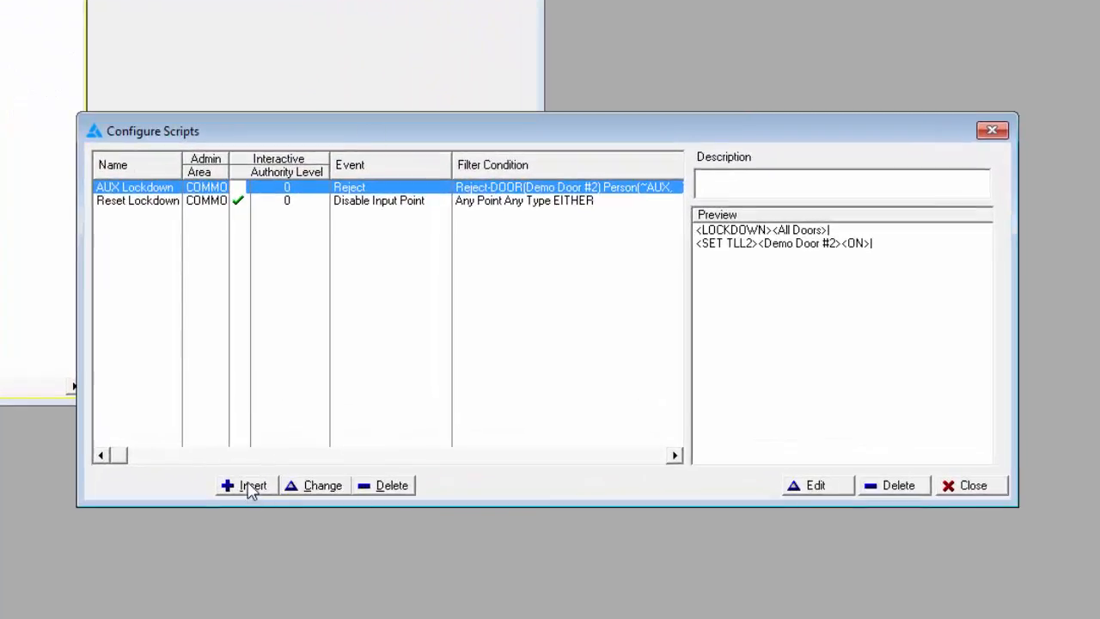
left_click(250, 488)
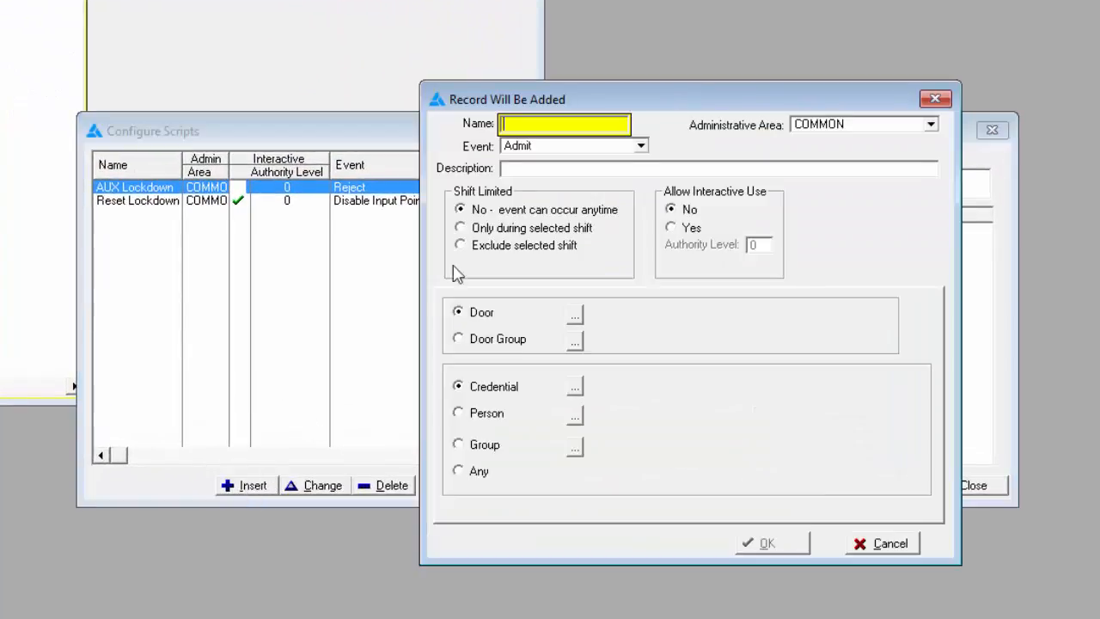
type("Card Lockdown")
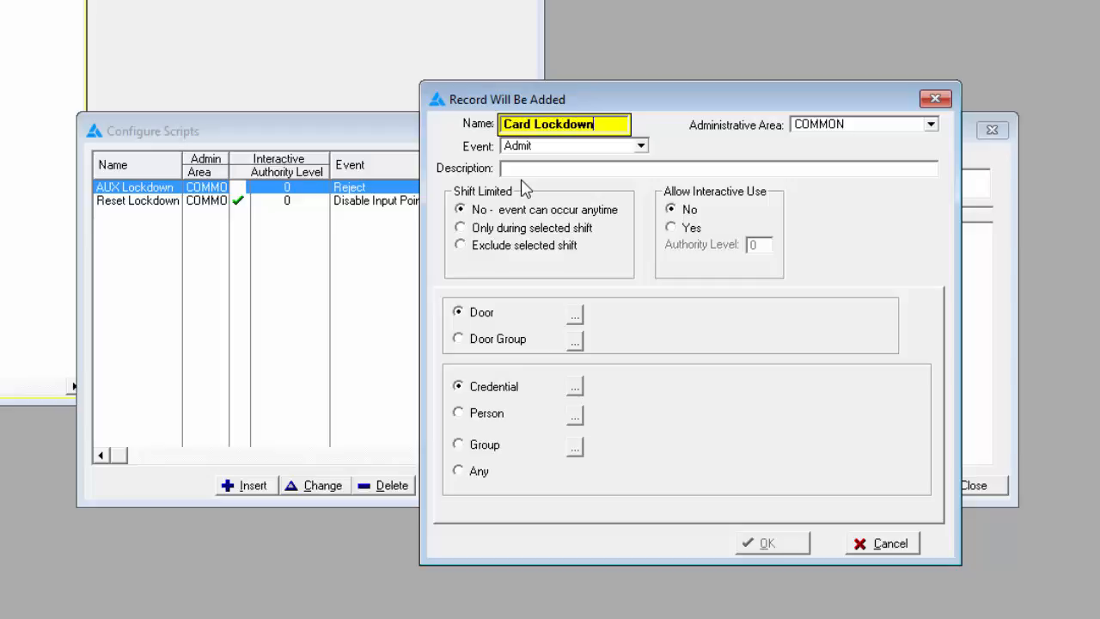
left_click(536, 148)
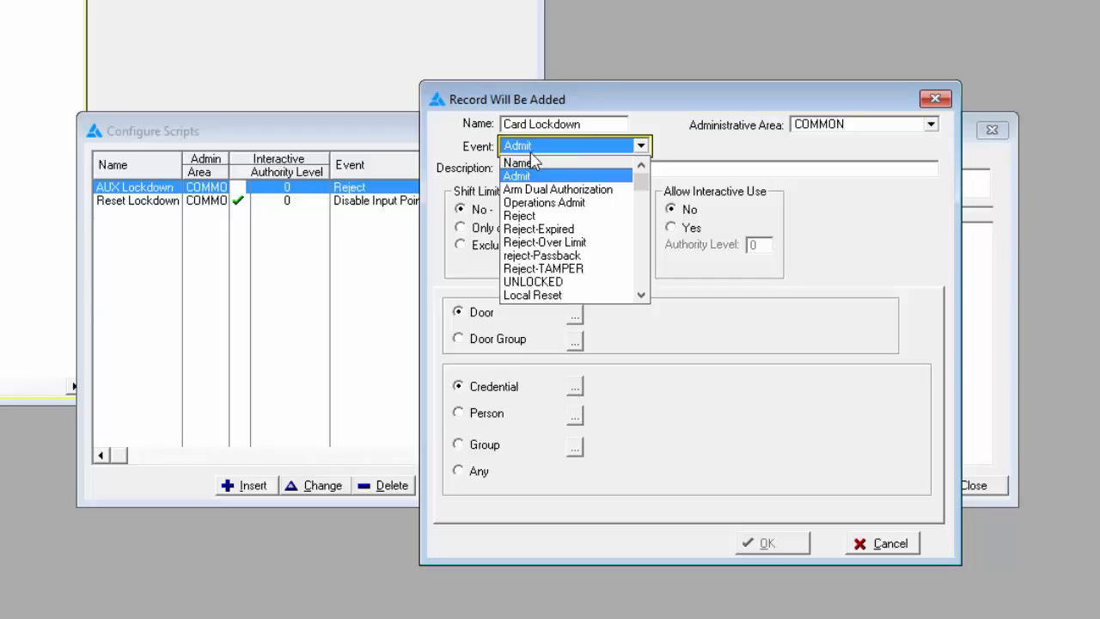
left_click(553, 216)
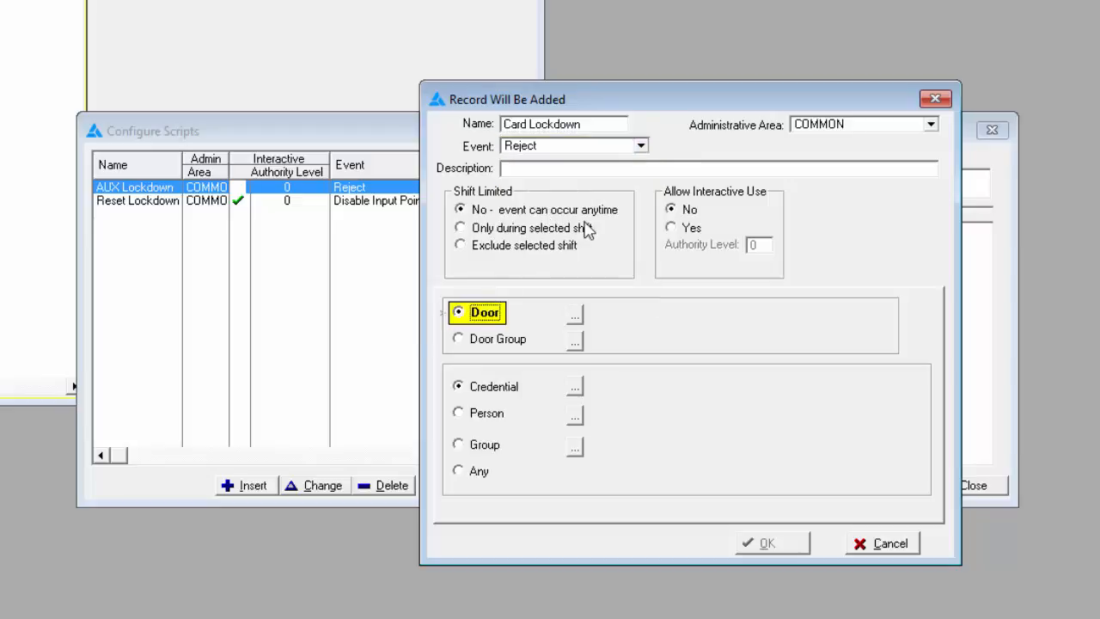
Limit the script to the All Doors door group and the Lockdown Creds people group, and save the script record
left_click(498, 342)
left_click(574, 342)
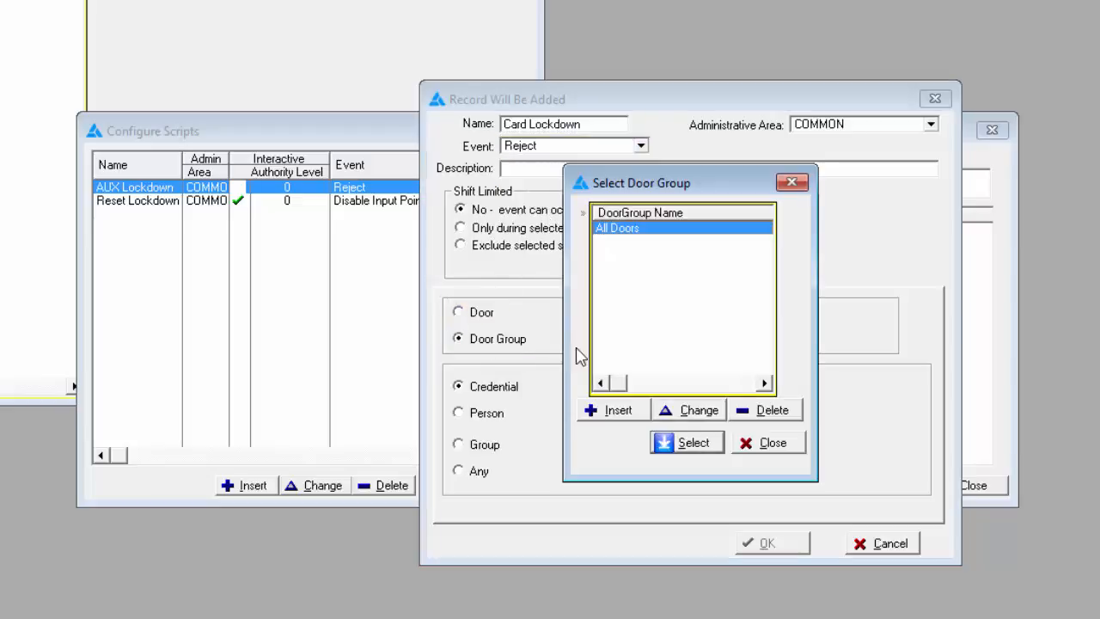
left_click(687, 444)
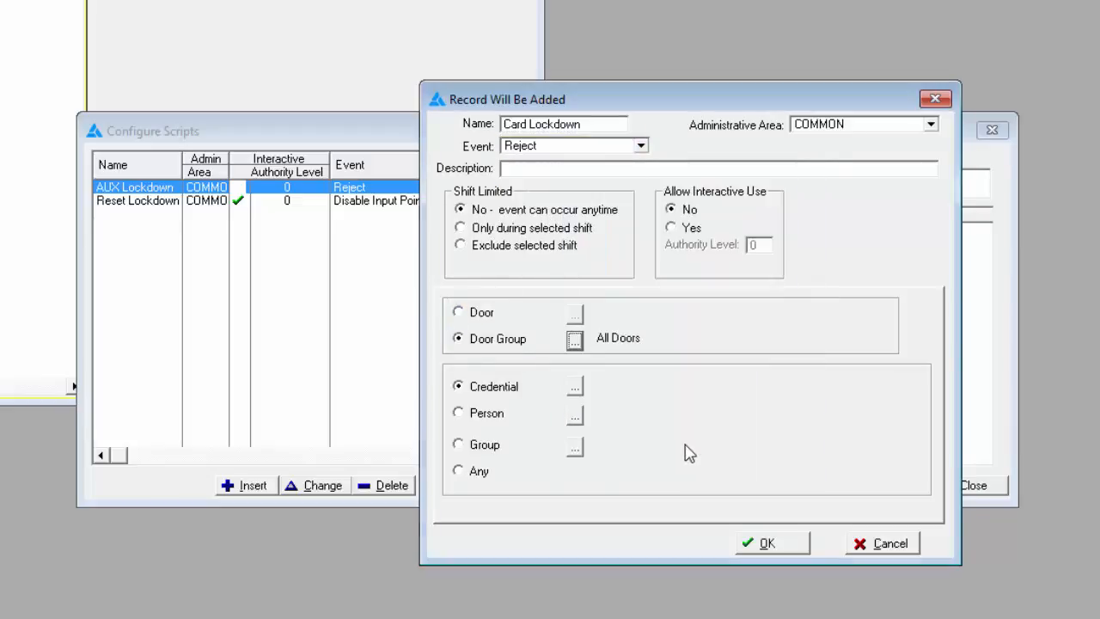
left_click(480, 448)
left_click(577, 447)
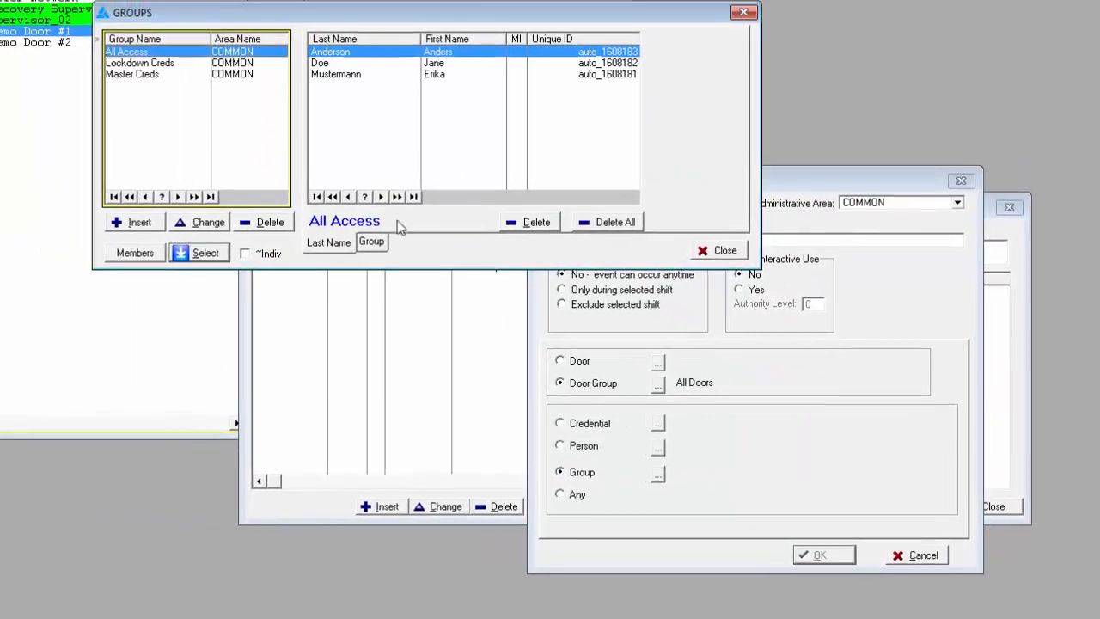
left_click(148, 65)
left_click(203, 252)
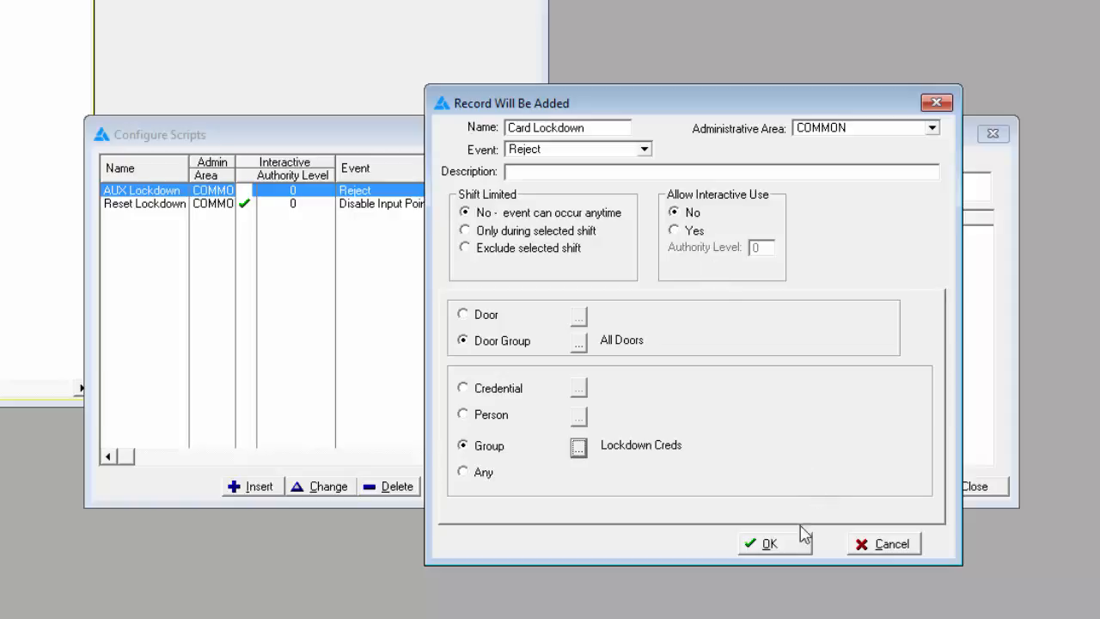
left_click(769, 544)
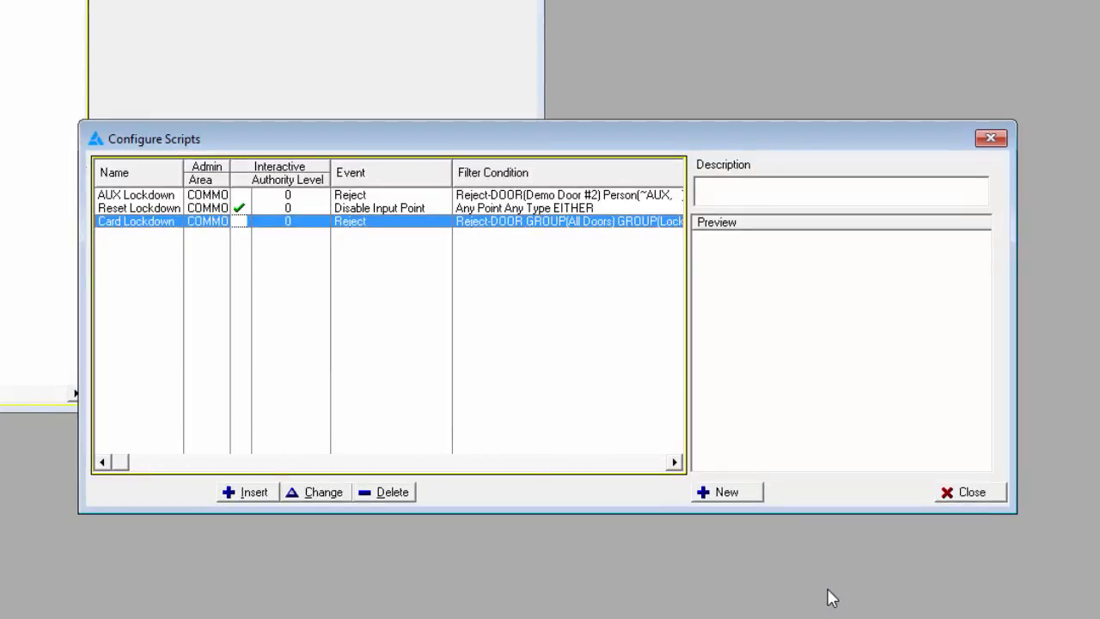
Create the Card Lockdown script file and enter the first line "<LOCKDOWN><All Doors>|"
left_click(730, 499)
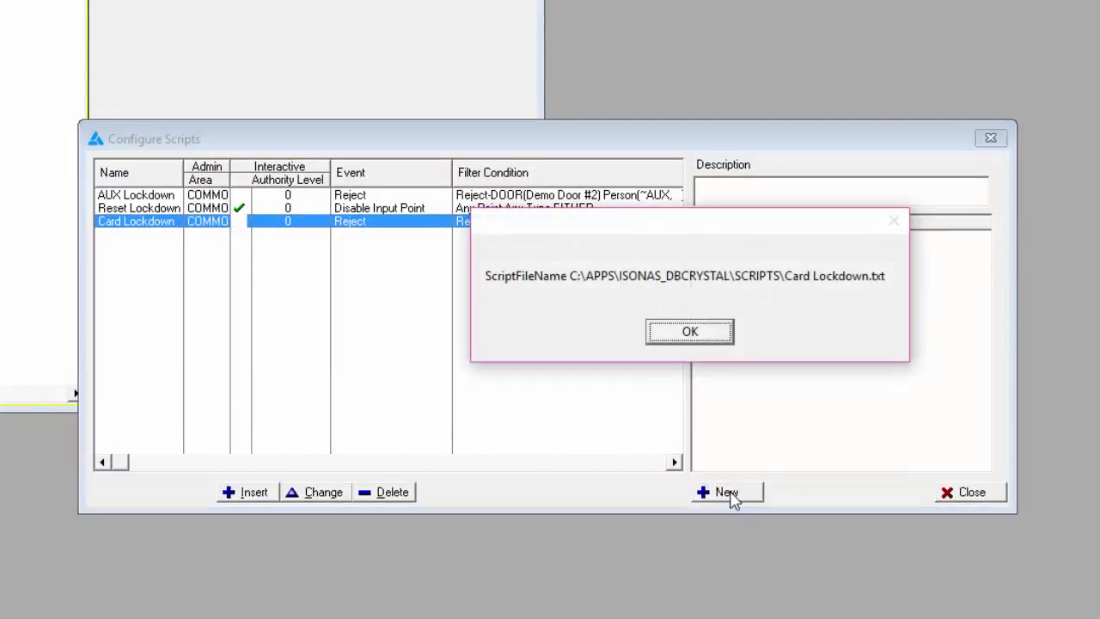
left_click(689, 332)
left_click(688, 332)
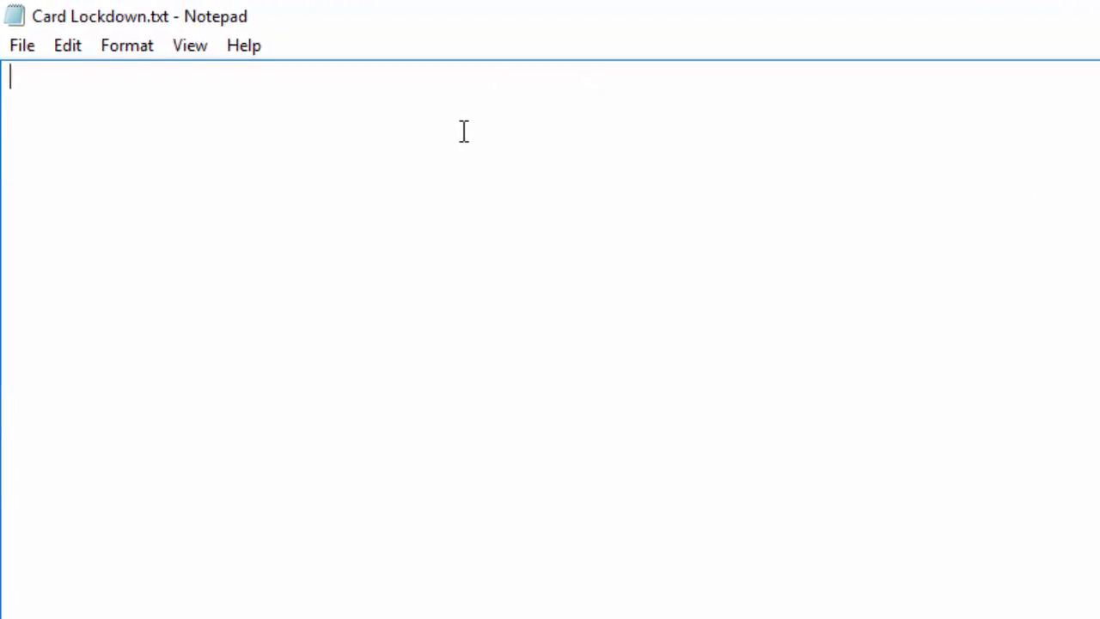
type("<LOCKDOWN")
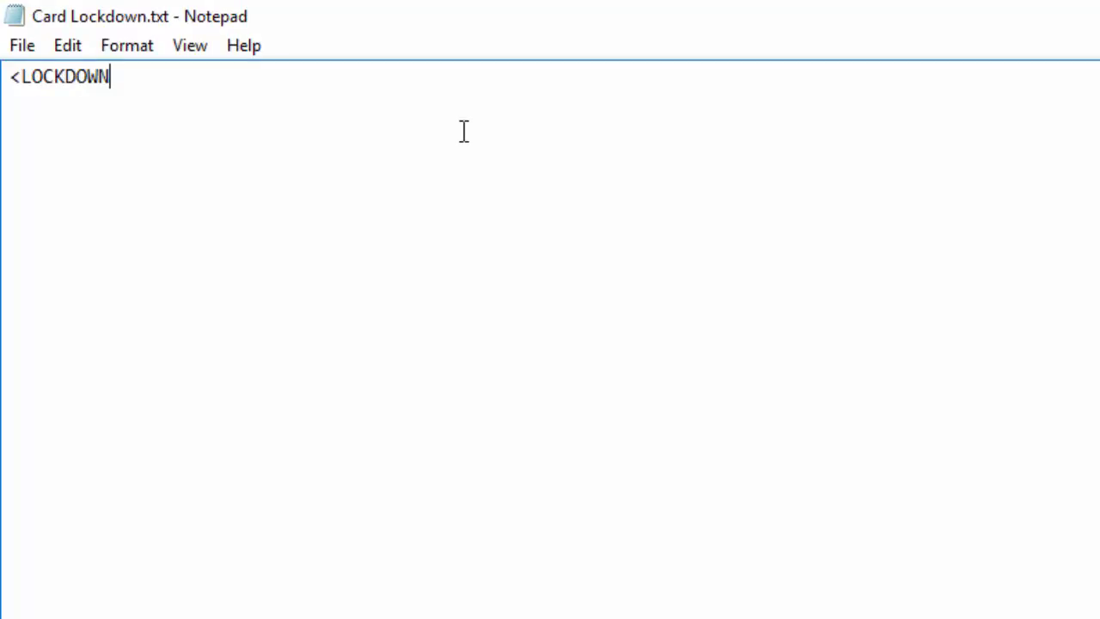
type("><All ")
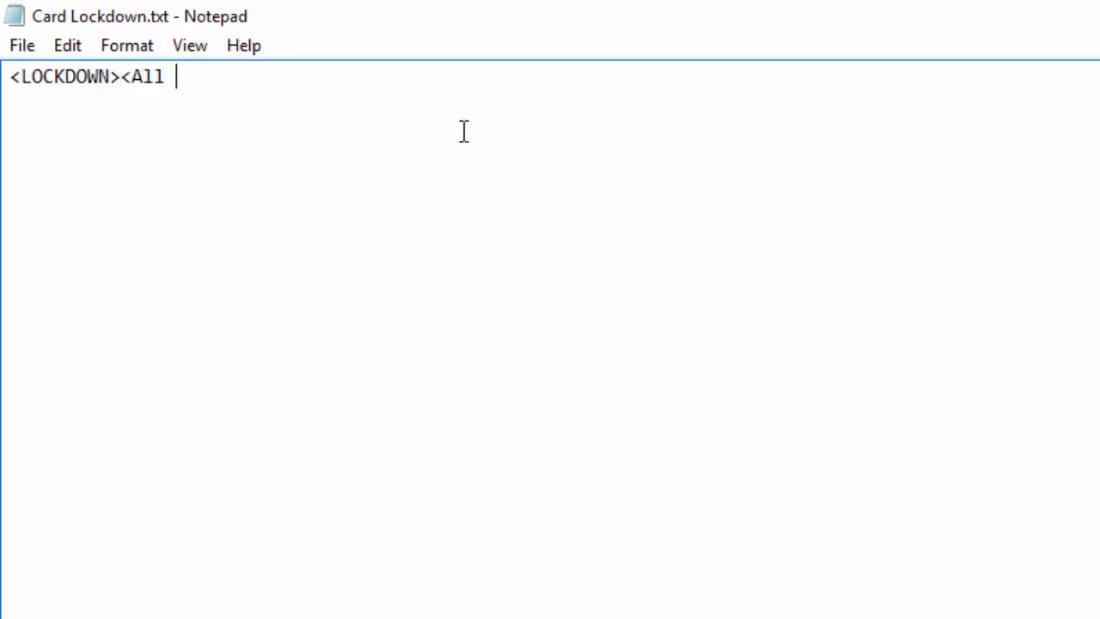
type("Doors>|")
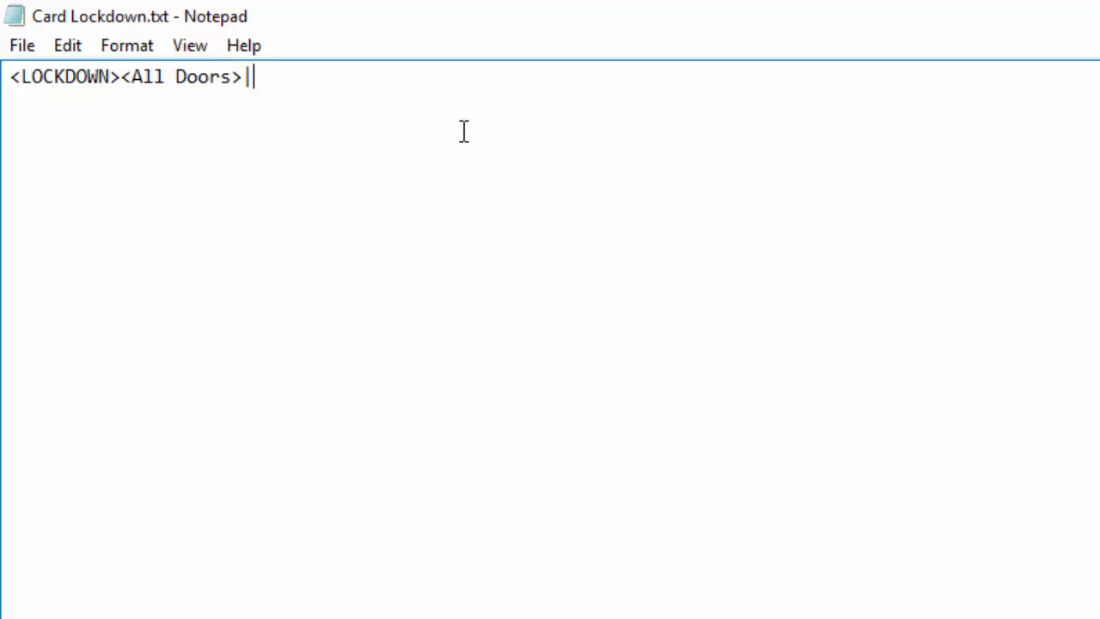
Add the second line "<SET TTL2><Demo Door #2><ON>|" to the script and close the file, saving the changes
key("Return")
type("<SET T")
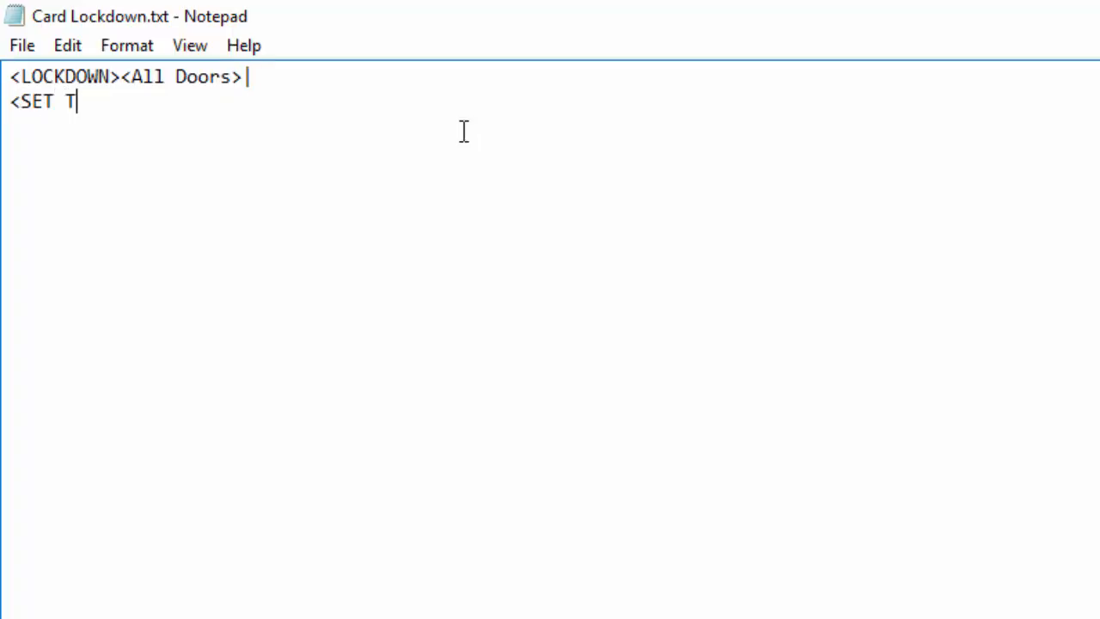
type("TL2><Demo ")
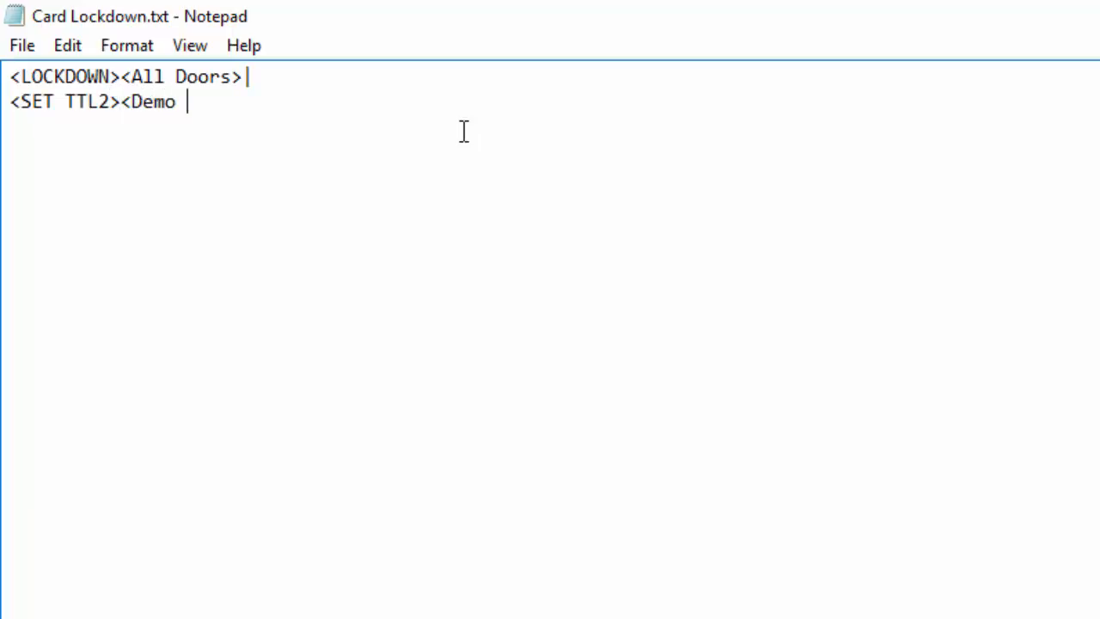
type("Door #2><")
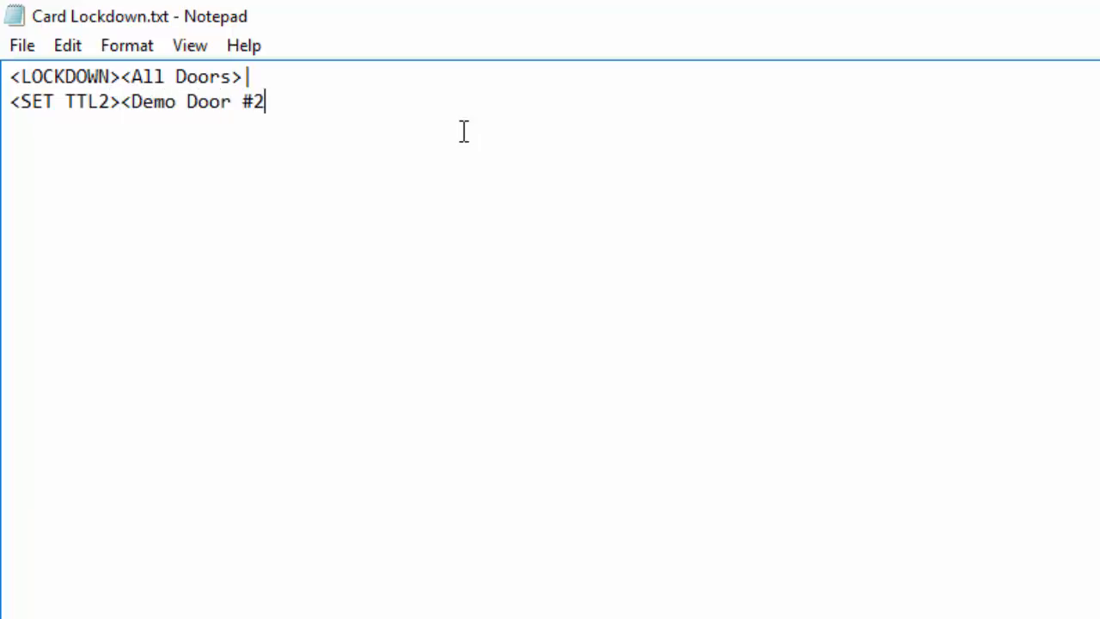
type("ON>")
type("|")
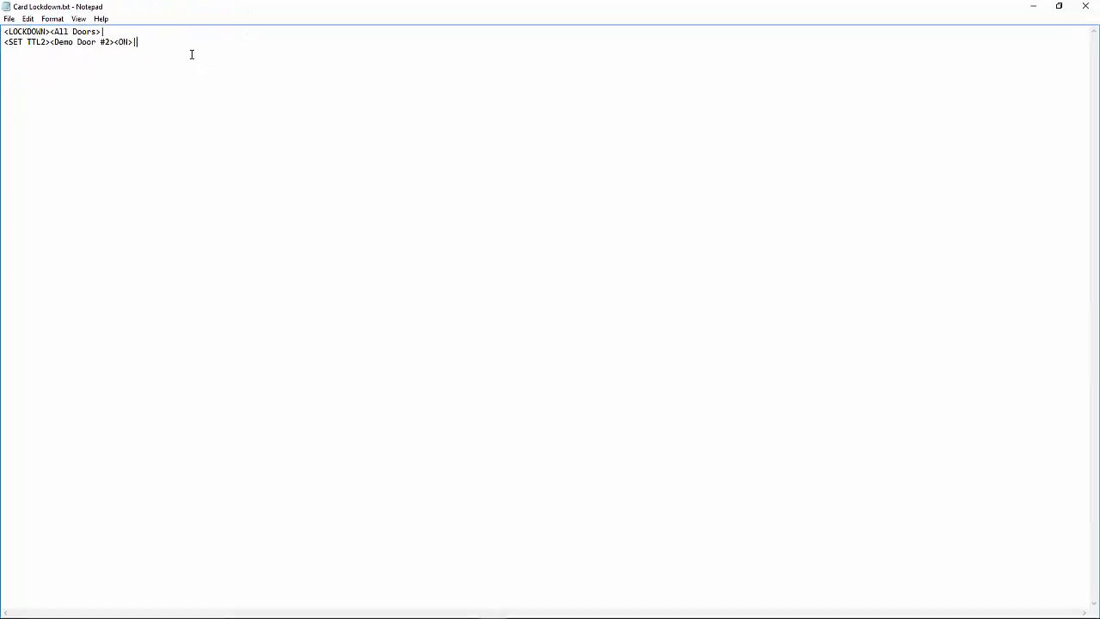
left_click(1086, 6)
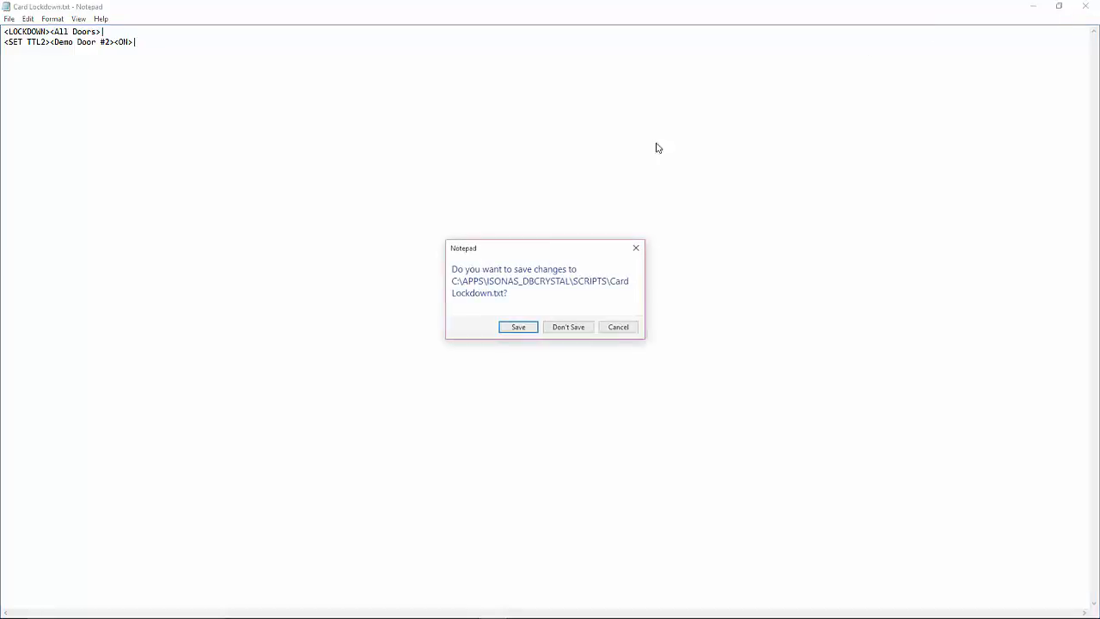
left_click(521, 331)
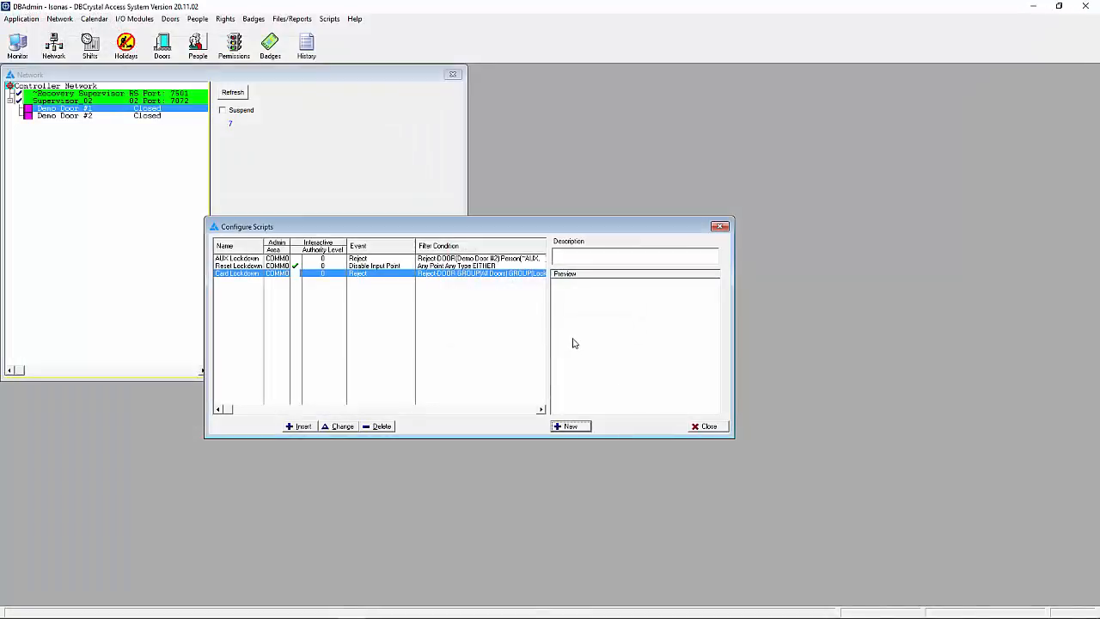
Reopen the script configuration list, check the Card Lockdown script's preview, and close the list
left_click(710, 430)
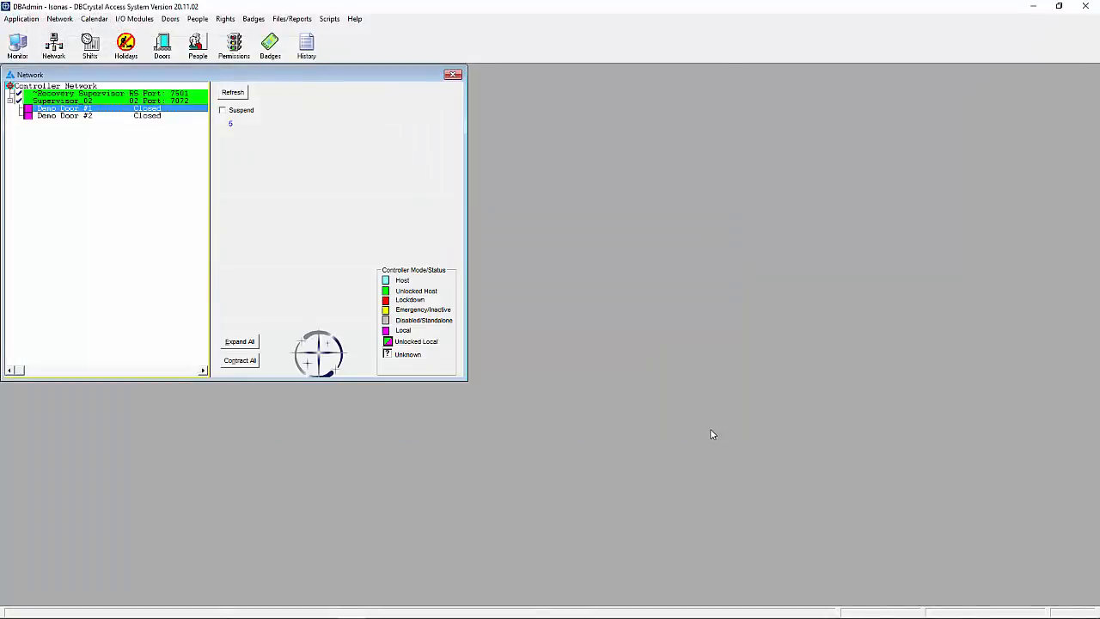
left_click(329, 19)
left_click(346, 32)
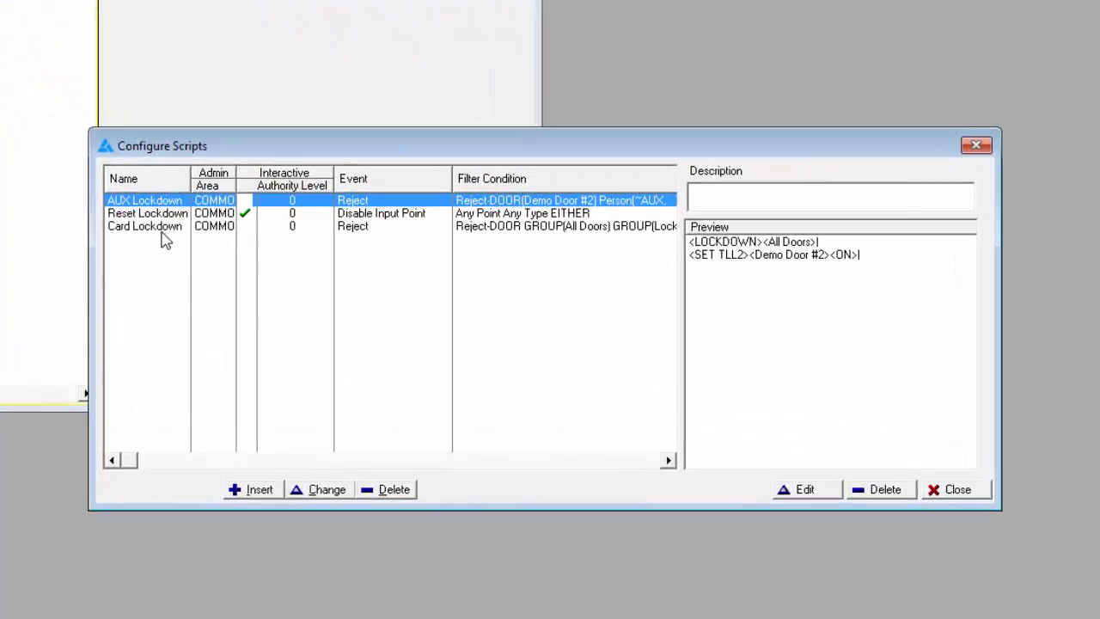
left_click(161, 228)
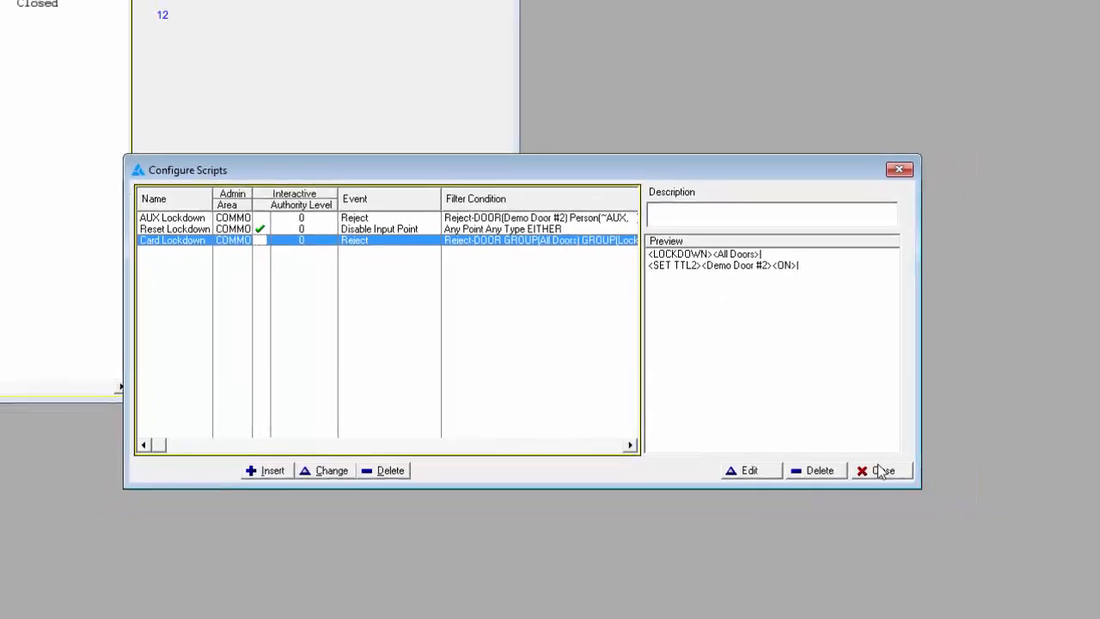
left_click(756, 439)
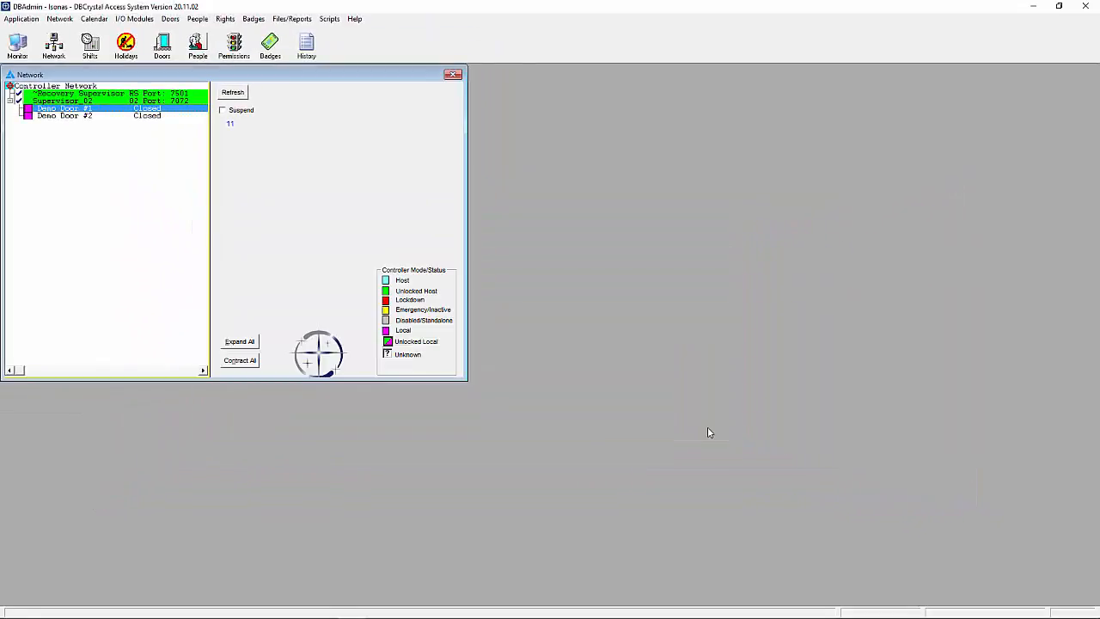
Run a full compile of the group permissions to the doors, and close the transmission status and permissions windows
left_click(234, 45)
left_click(503, 303)
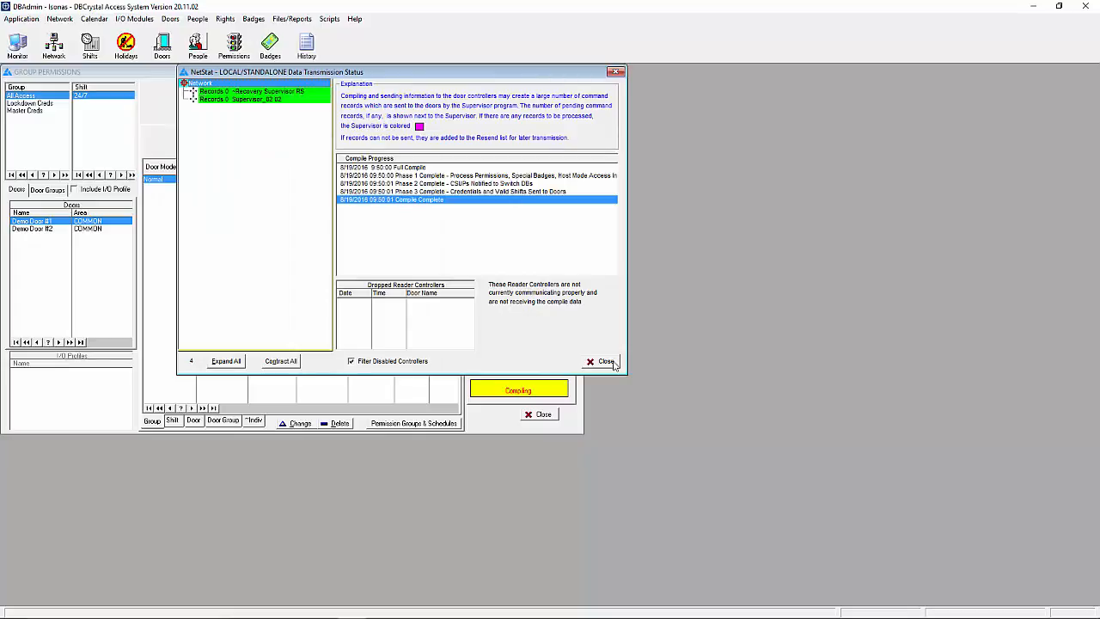
left_click(601, 361)
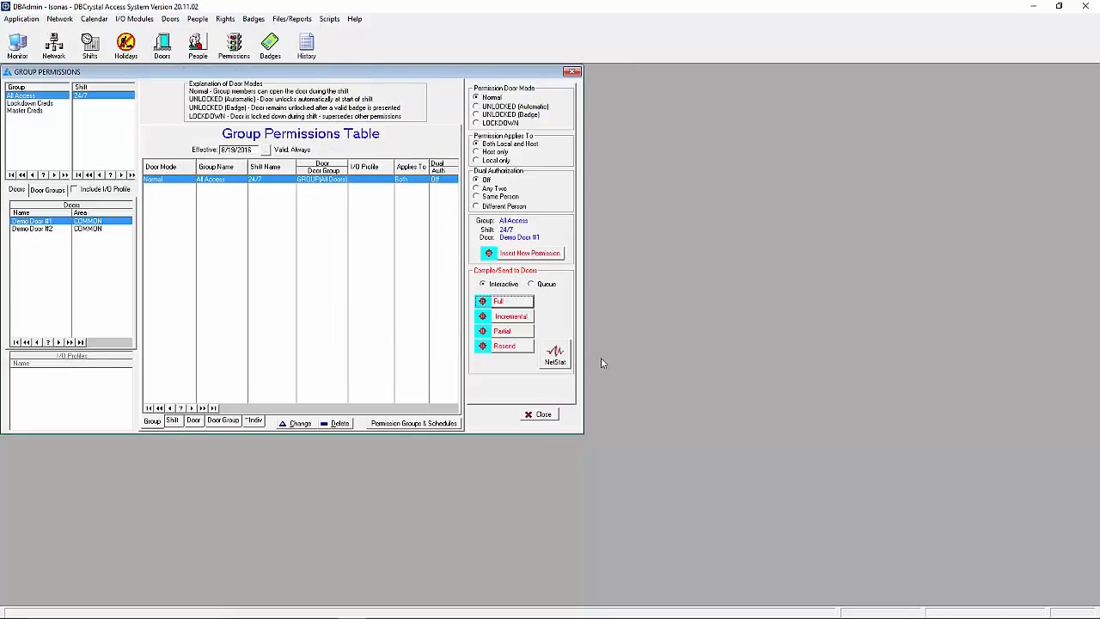
left_click(535, 416)
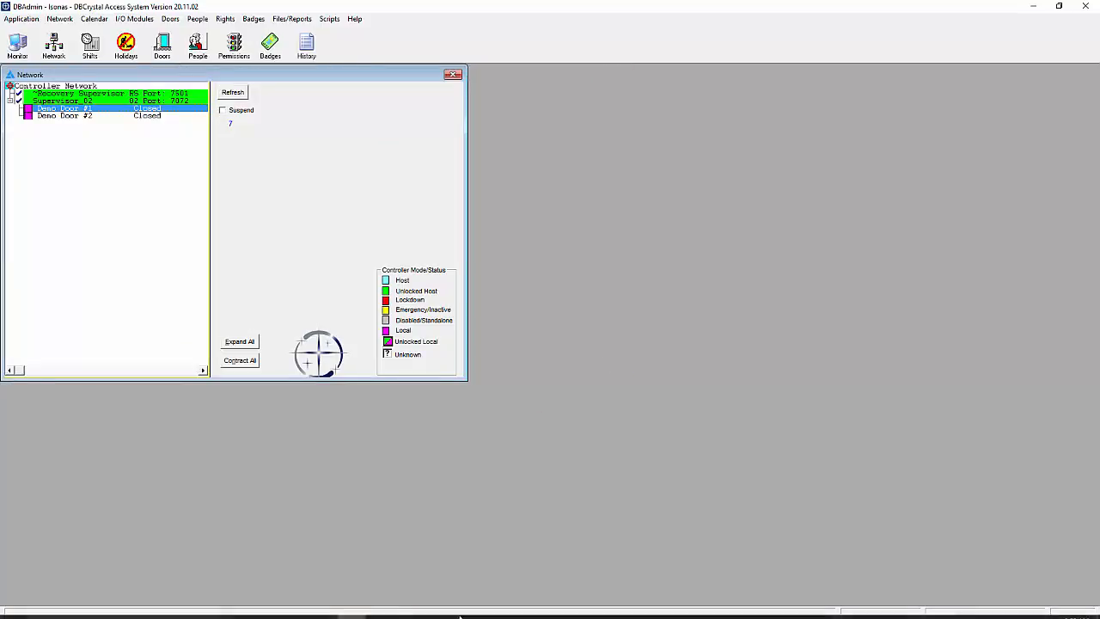
Switch to Isonas Easy Web in the browser and show the dashboard's door monitor
key("alt+Tab")
key("alt+Tab")
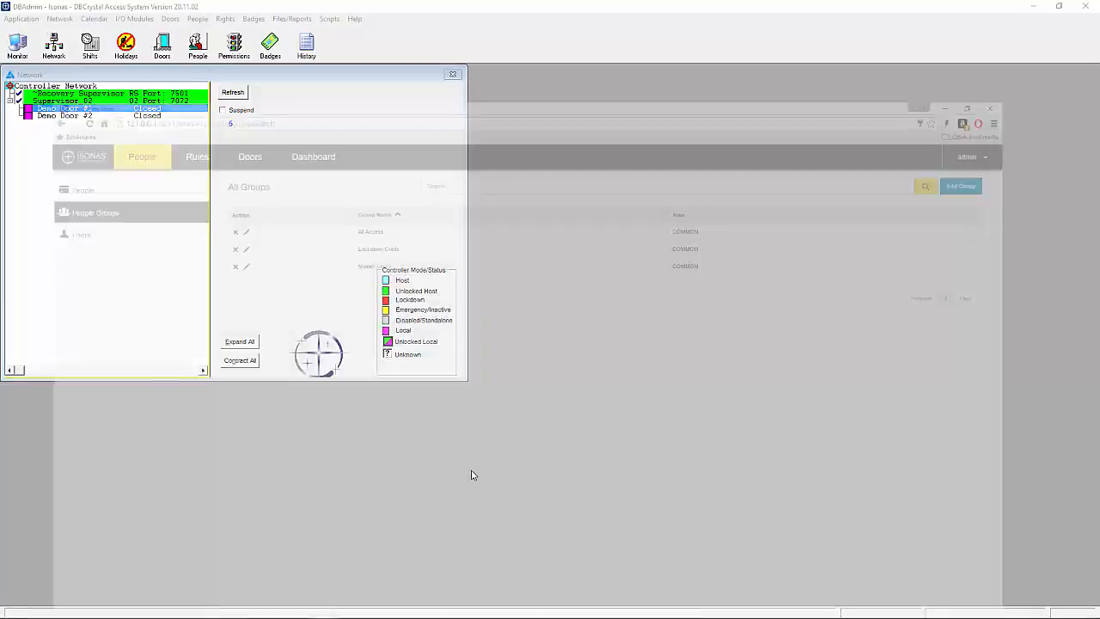
left_click(301, 69)
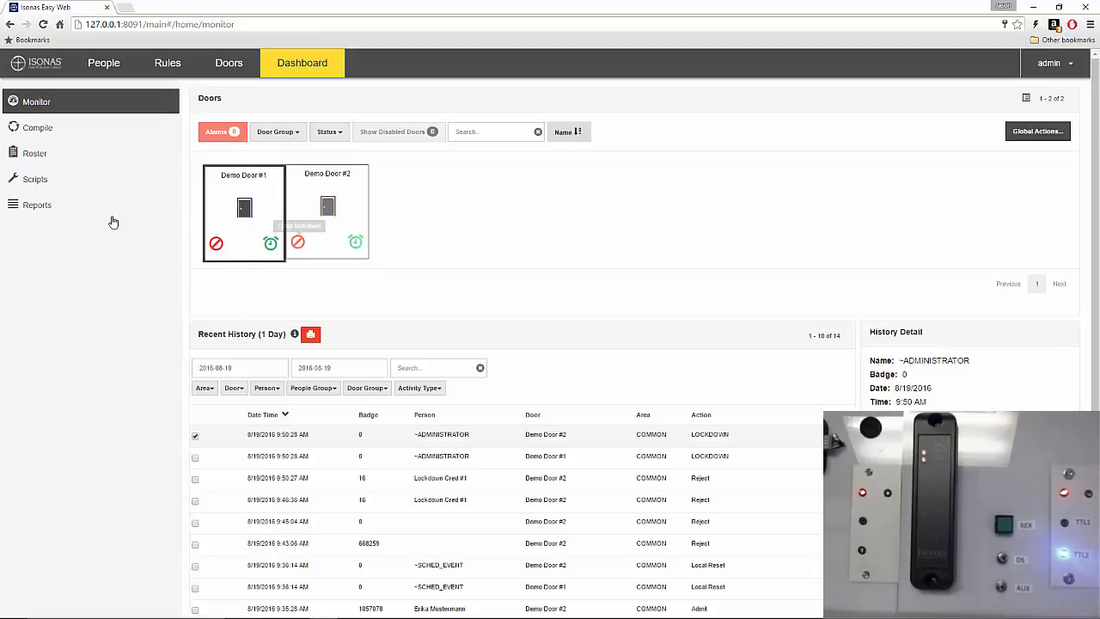
Execute the Reset Lockdown script immediately from the dashboard's existing scripts
left_click(34, 181)
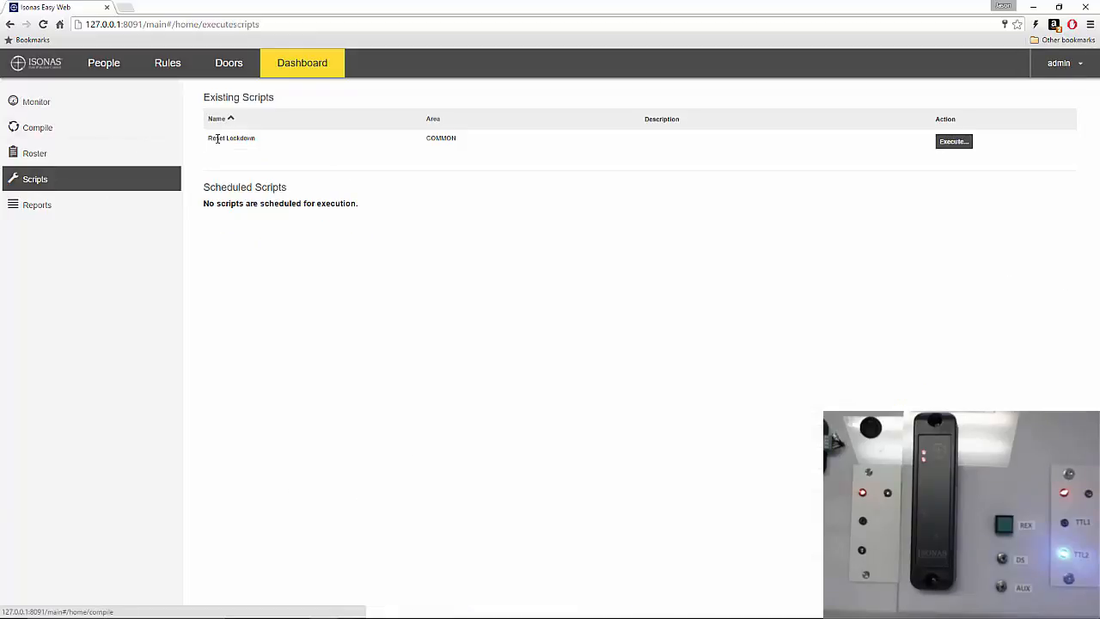
left_click(952, 142)
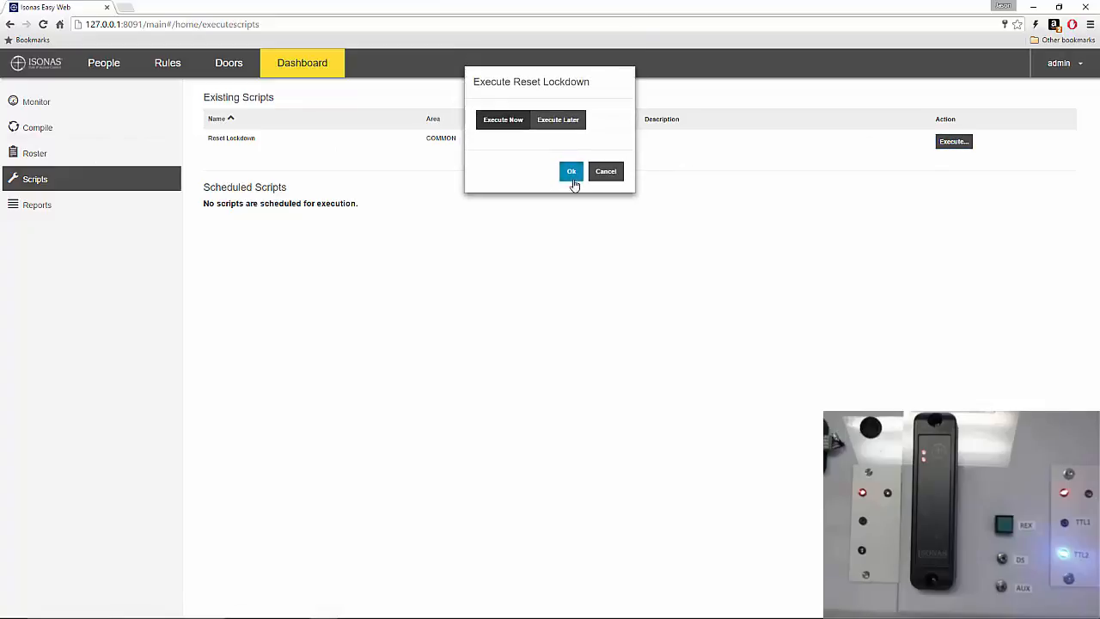
left_click(570, 172)
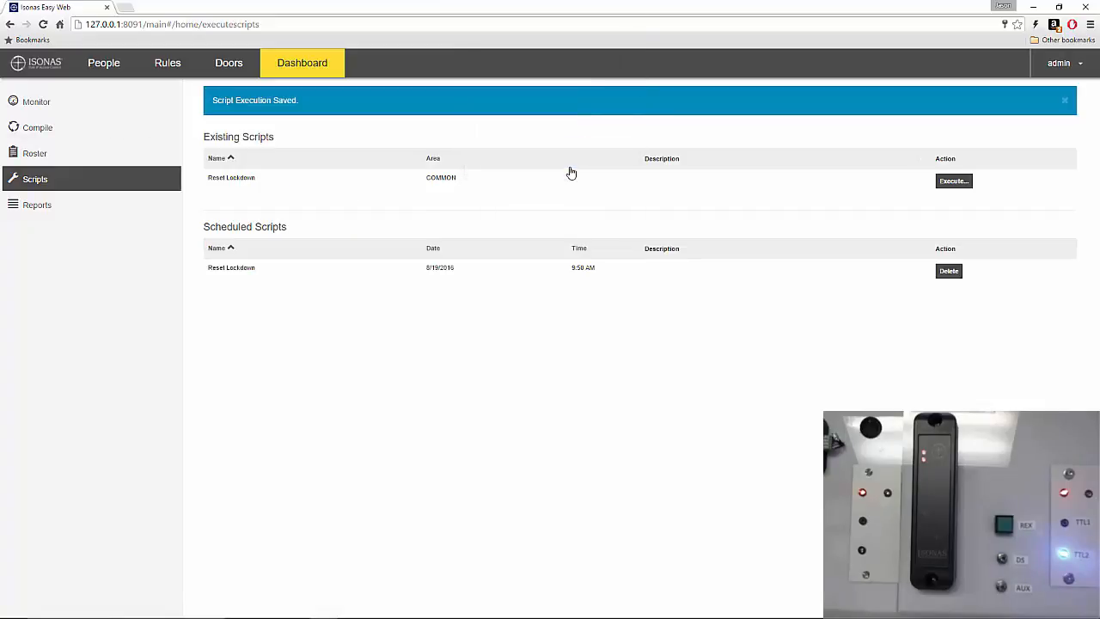